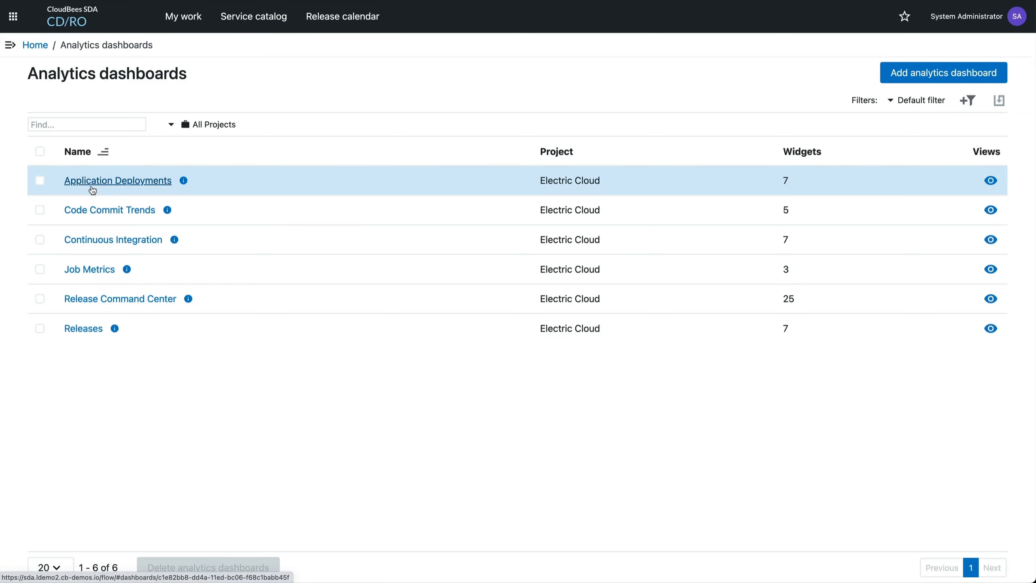
Open the Application Deployments dashboard for editing and review the TotalDeployments widget's definition, including its analytics report
left_click(92, 187)
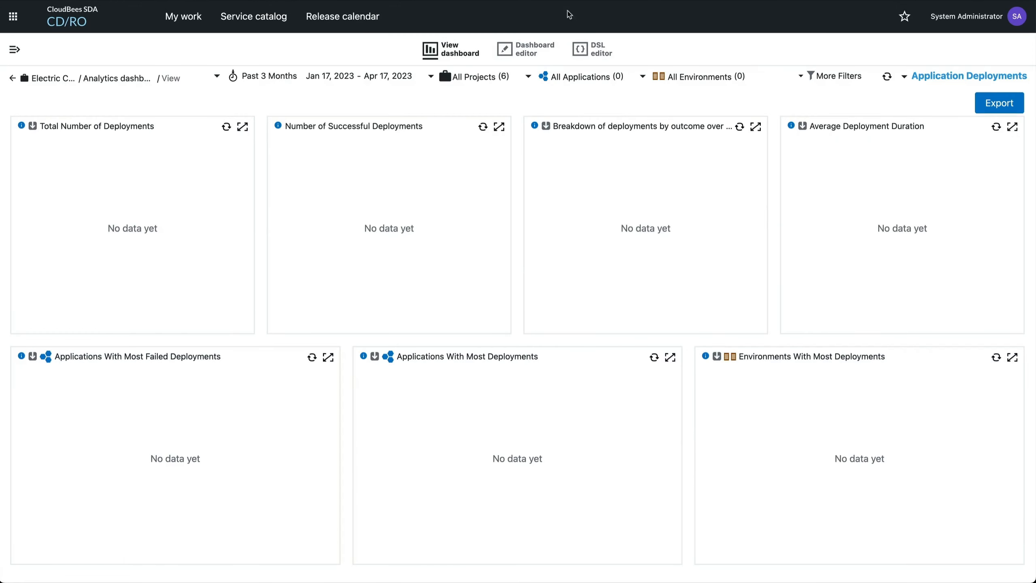
left_click(537, 48)
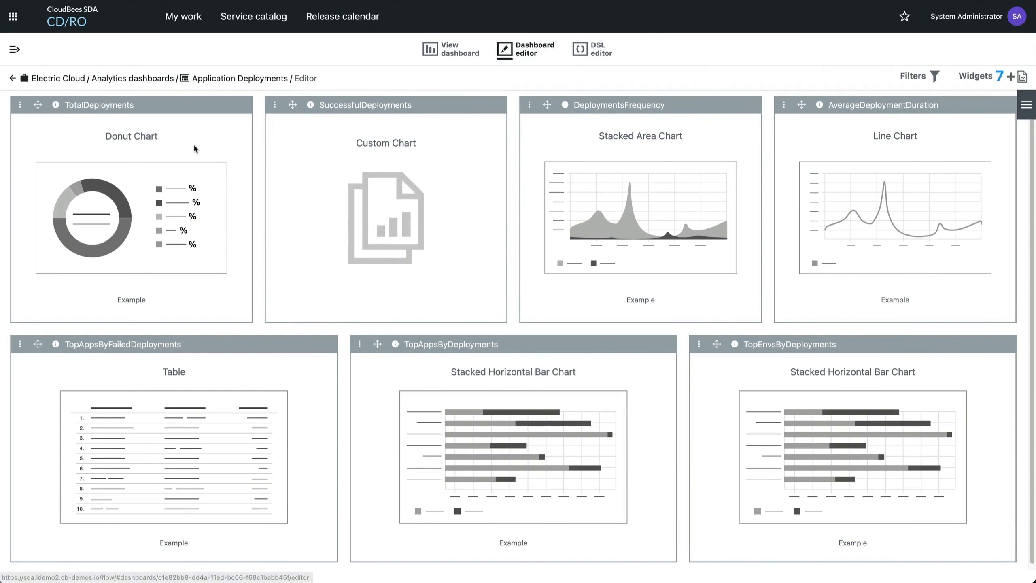
left_click(19, 105)
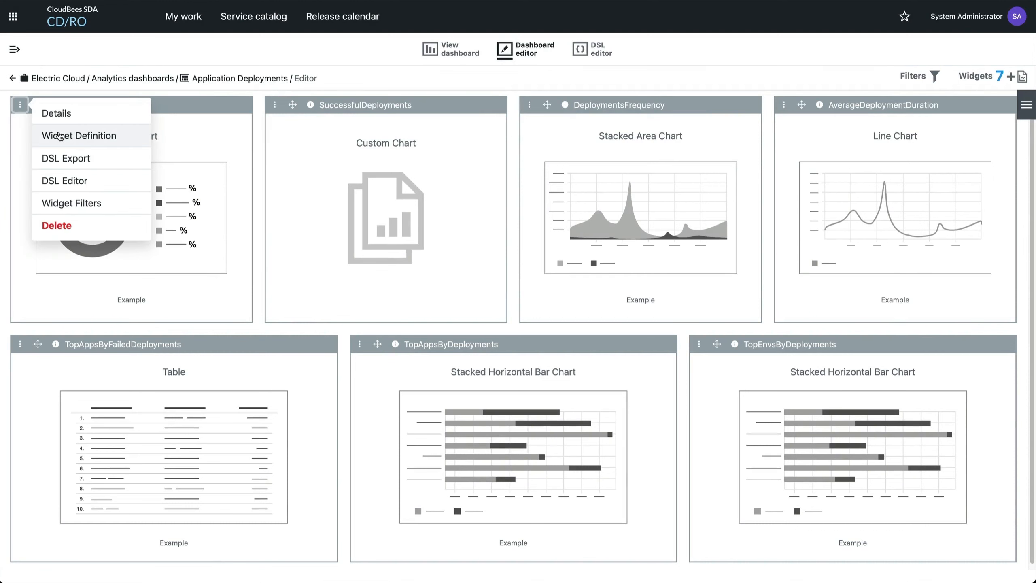
left_click(51, 135)
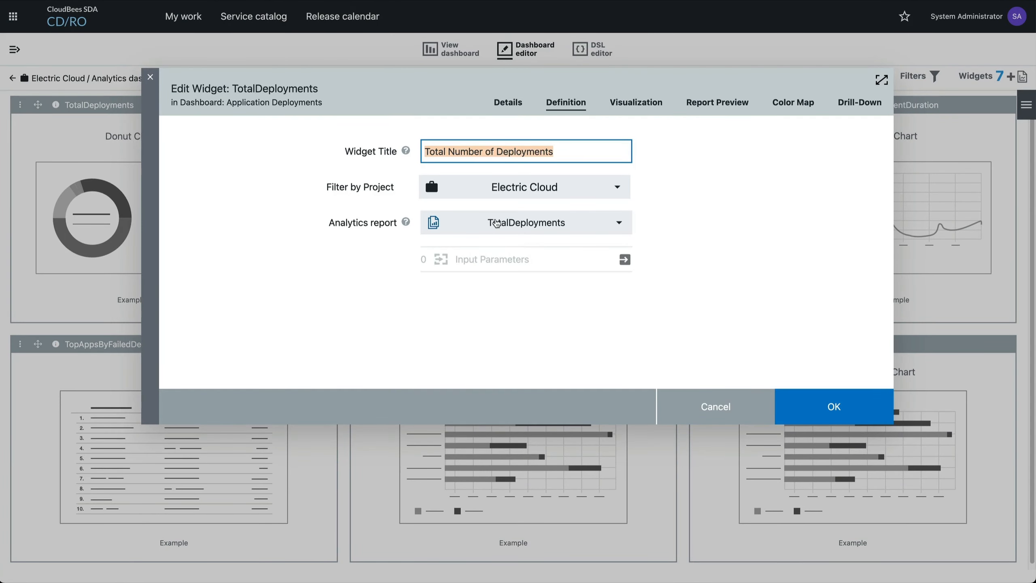
left_click(496, 223)
left_click(678, 241)
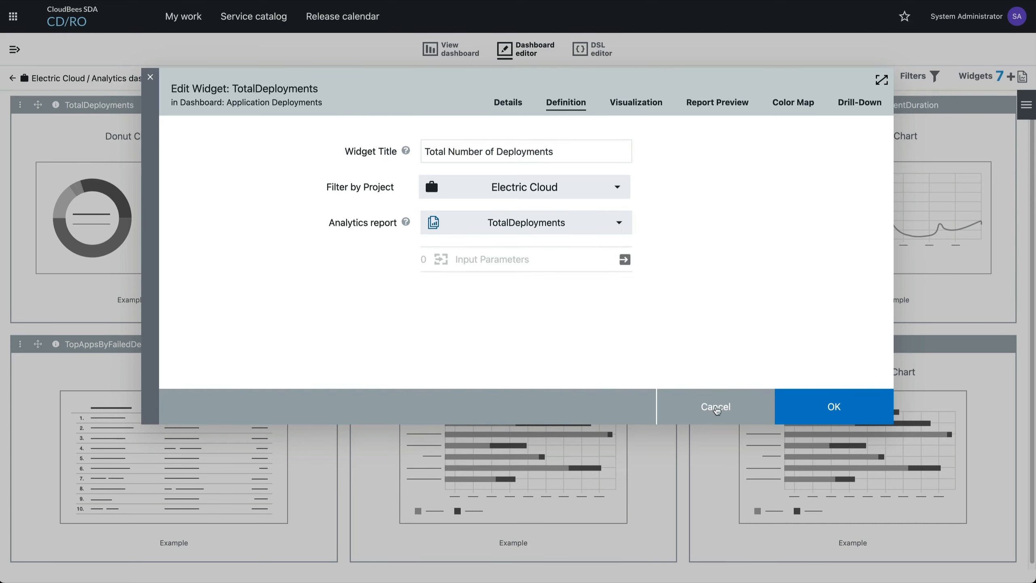
left_click(717, 409)
Open the list of analytics reports and set its project filter to All Projects
left_click(14, 49)
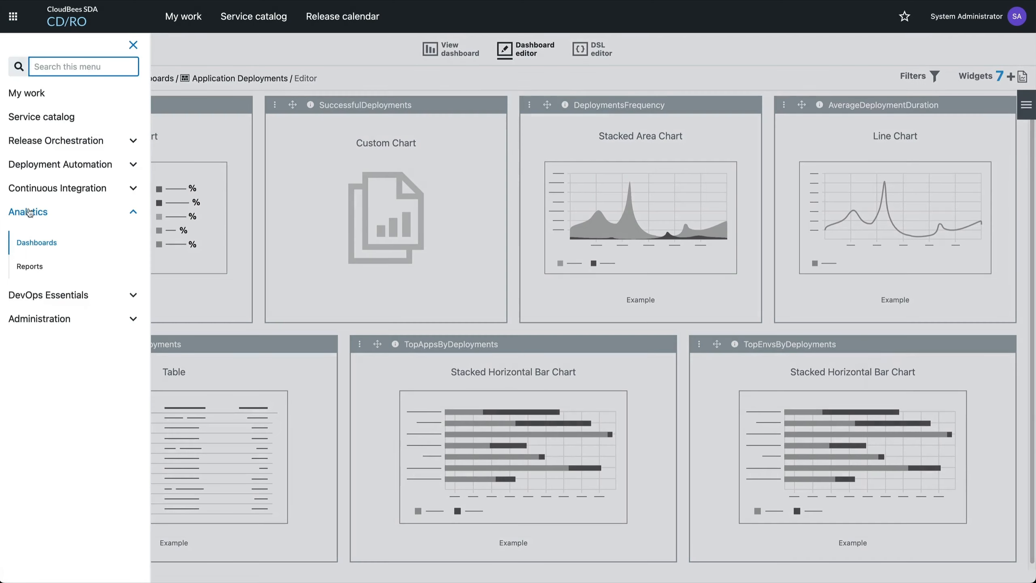
left_click(34, 265)
left_click(171, 124)
left_click(143, 200)
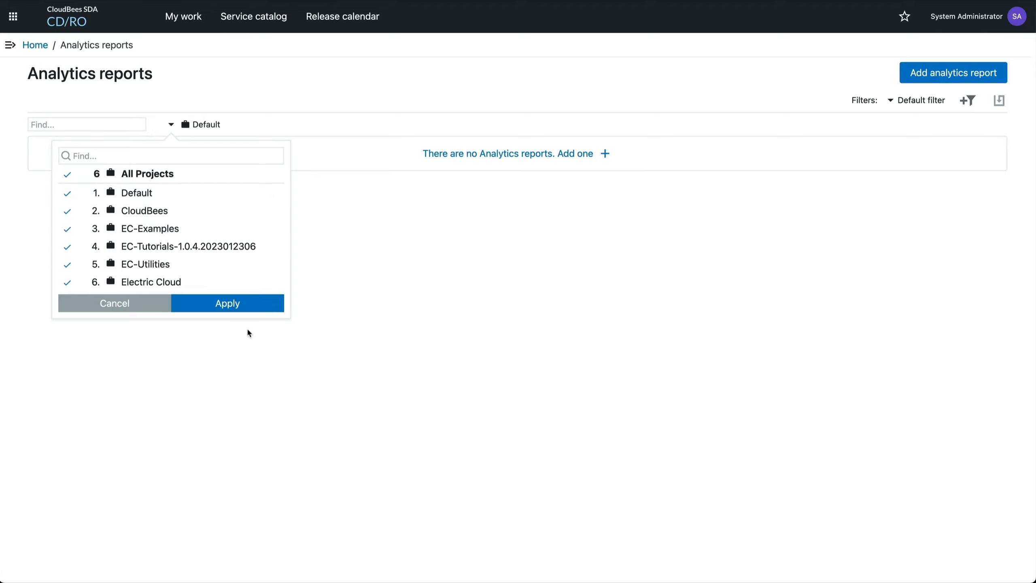
left_click(236, 304)
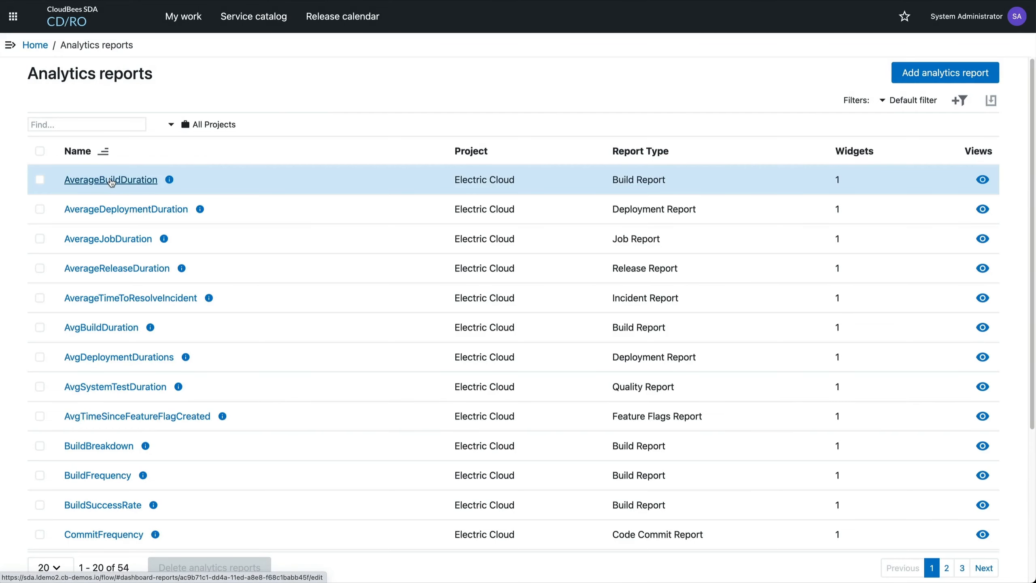
Open the AverageBuildDuration report and look through the available report object types without changing the selection
left_click(111, 181)
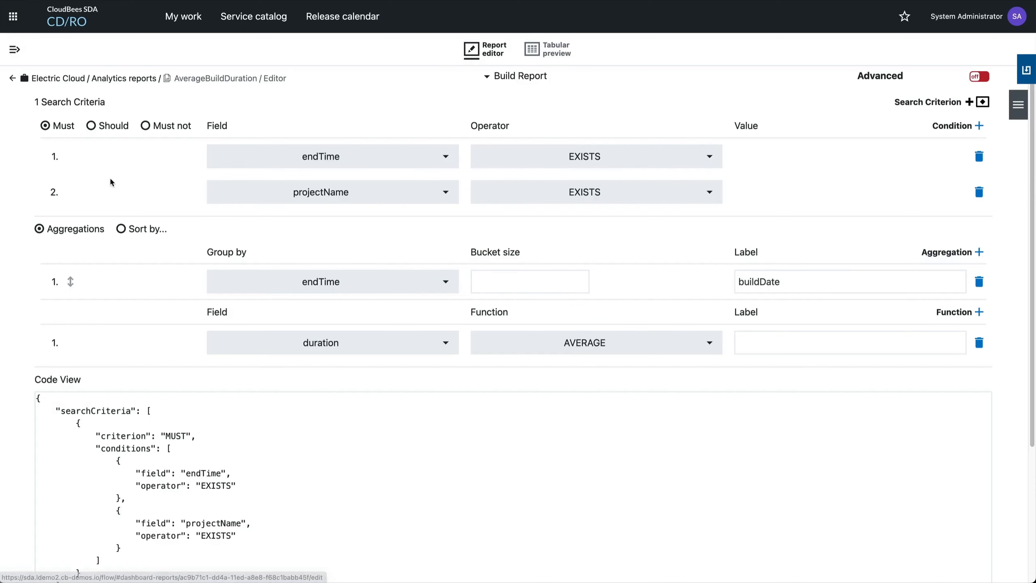
left_click(487, 77)
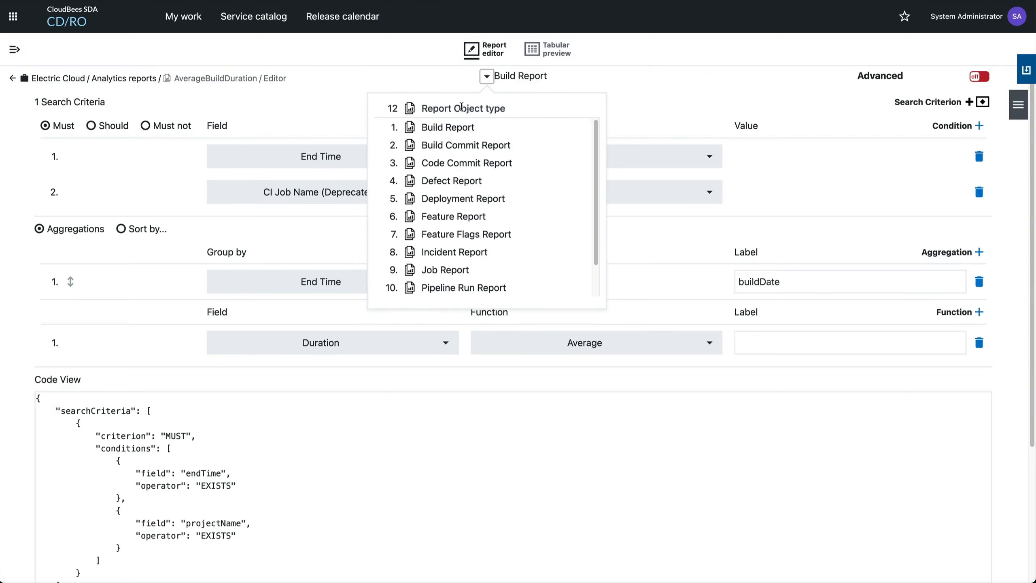
scroll(480, 234, "down", 1)
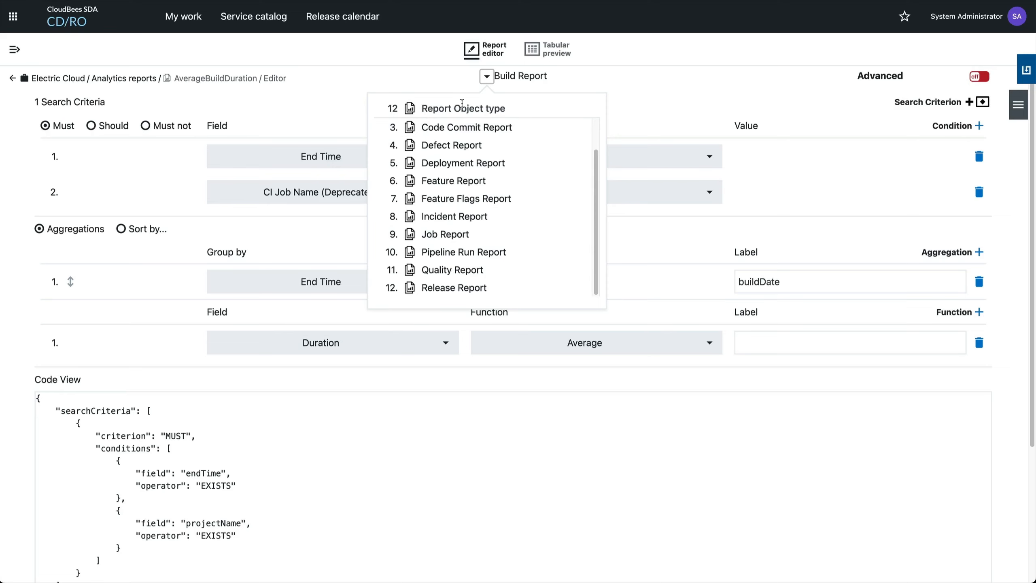
left_click(622, 112)
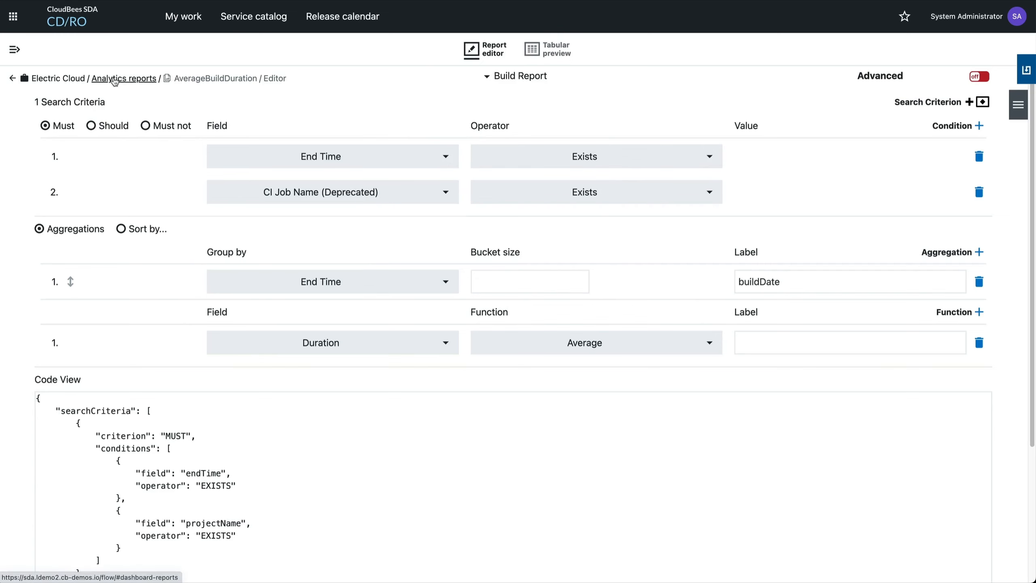
Search the navigation for "dsl" and open the DSL IDE
left_click(14, 50)
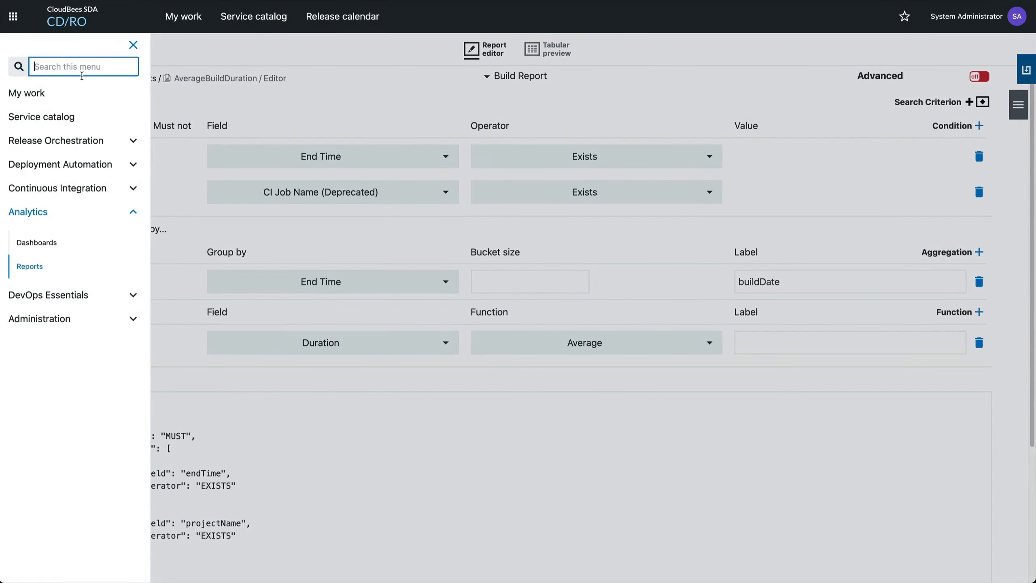
type("dsl")
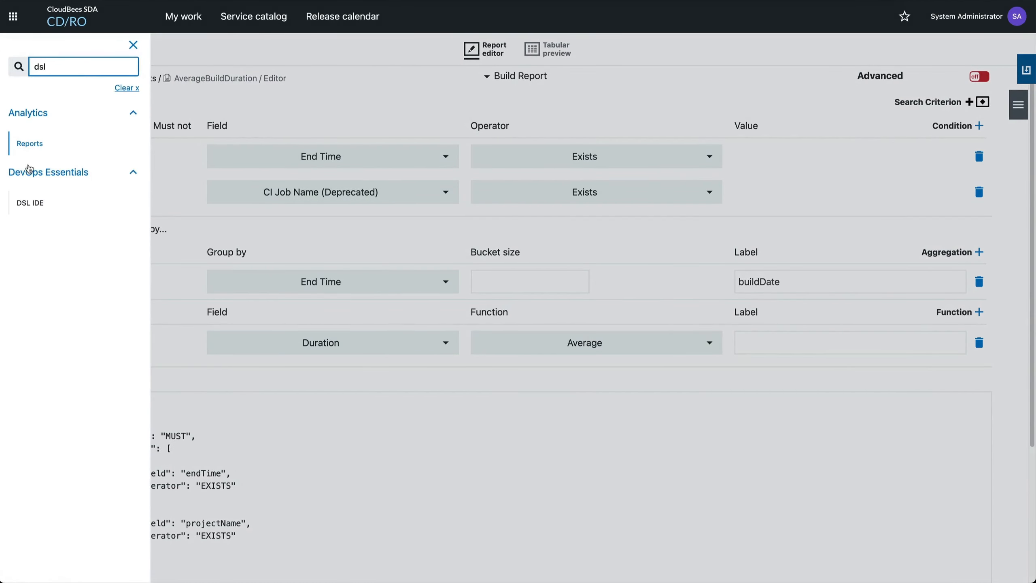
left_click(32, 209)
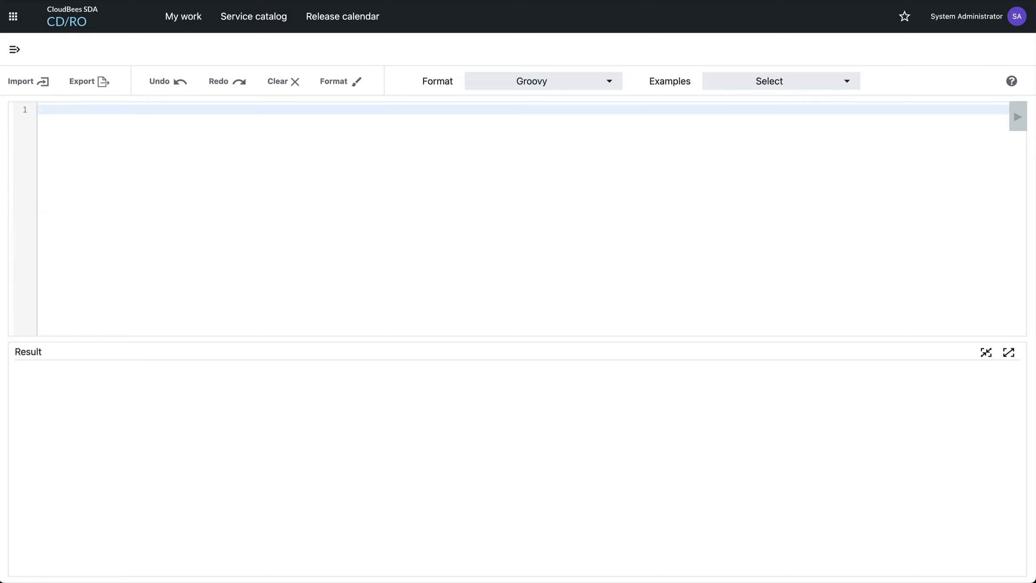
Enter reportObjectType in the DSL editor and read that method's help on supported attributes, nested methods and syntax
type("reportObjectType")
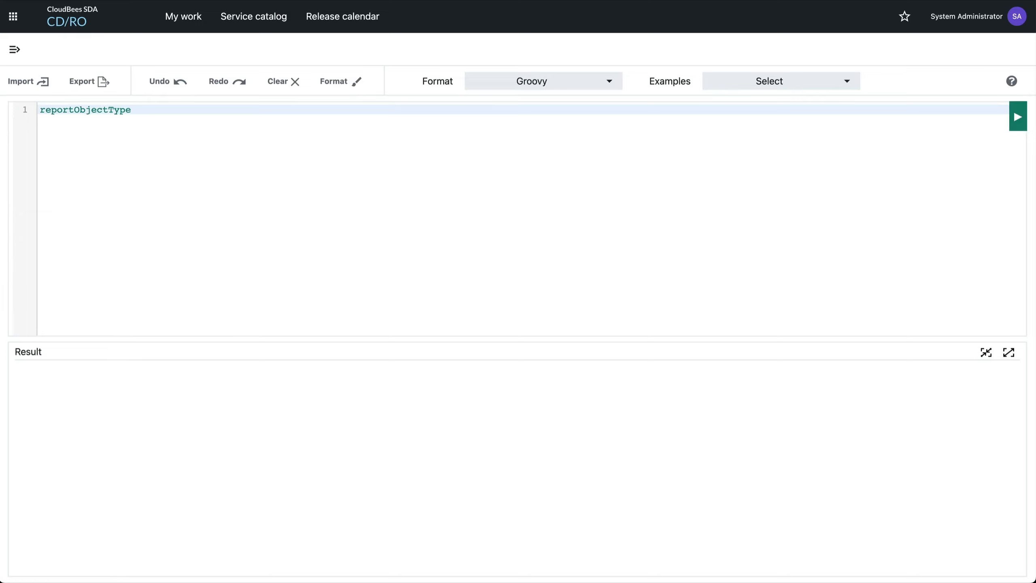
left_click(119, 109)
double_click(120, 109)
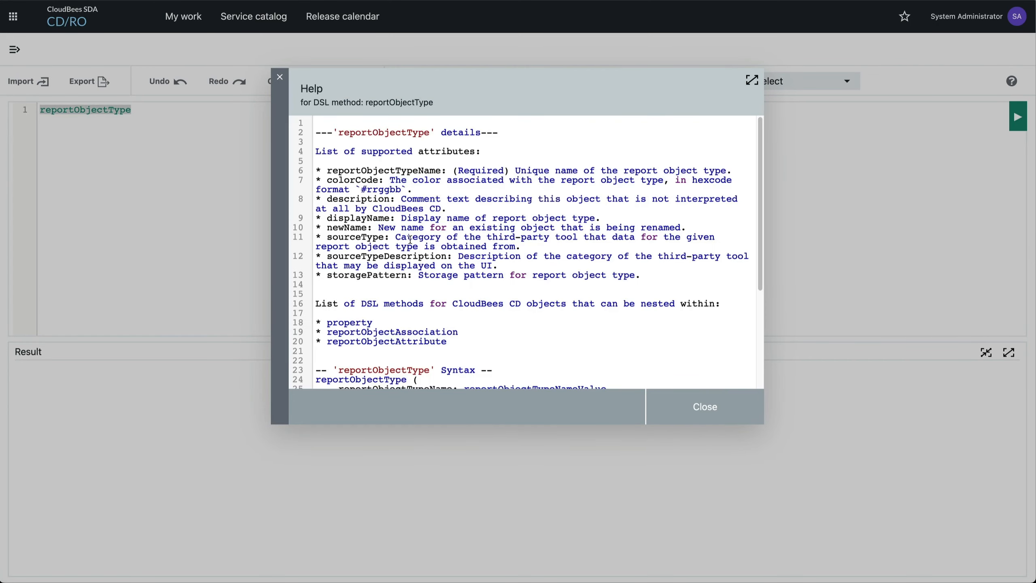
scroll(410, 239, "down", 4)
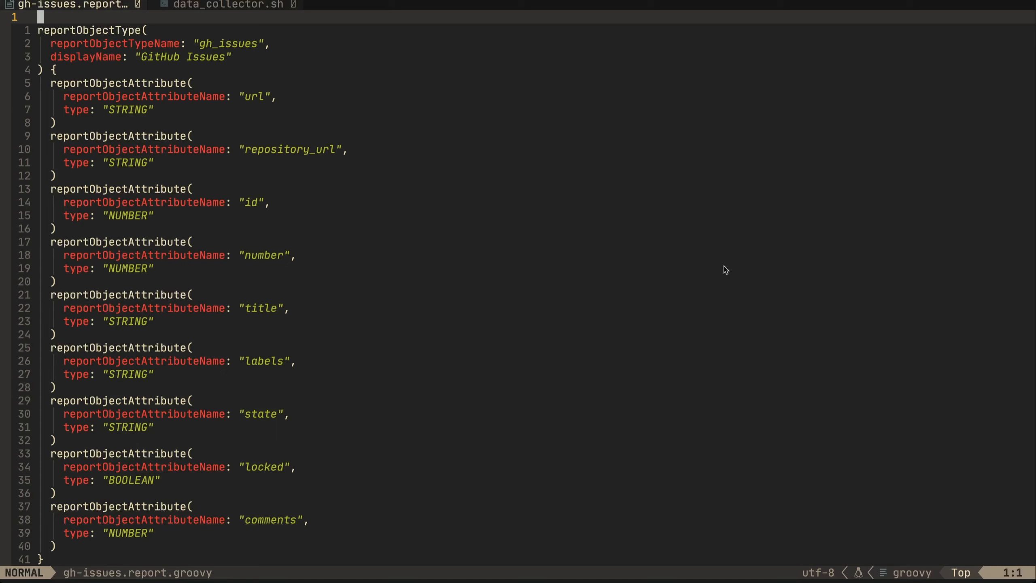
Switch to the code editor and examine the gh_issues report object type and its attribute definitions in gh-issues.report.groovy
key("j")
key("j")
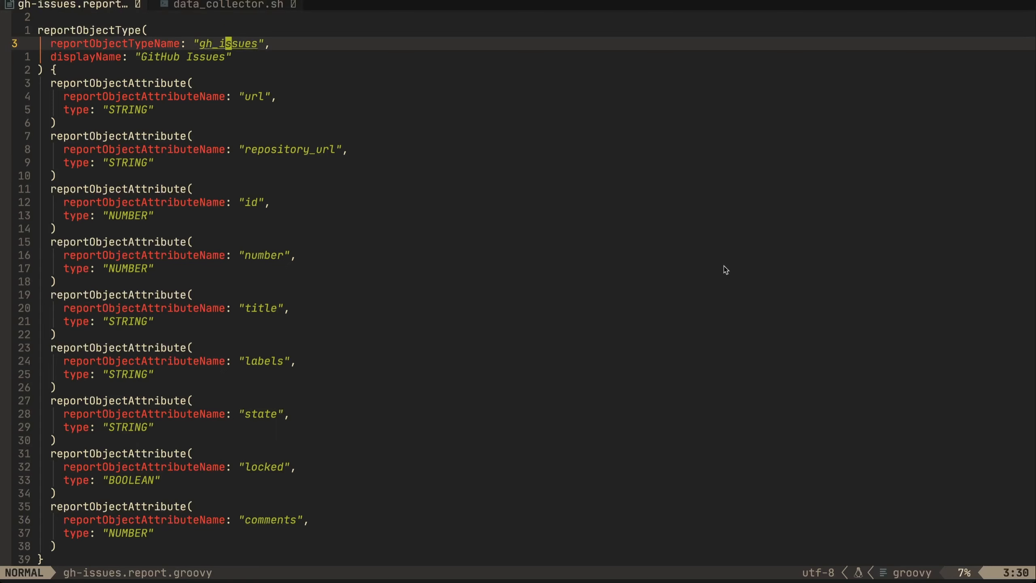
key("shift+v")
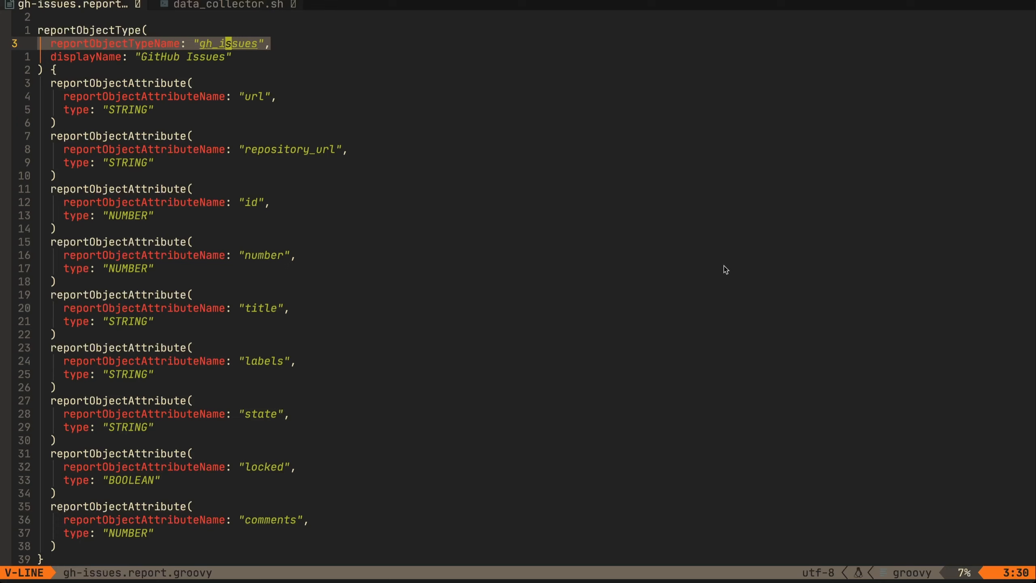
key("j")
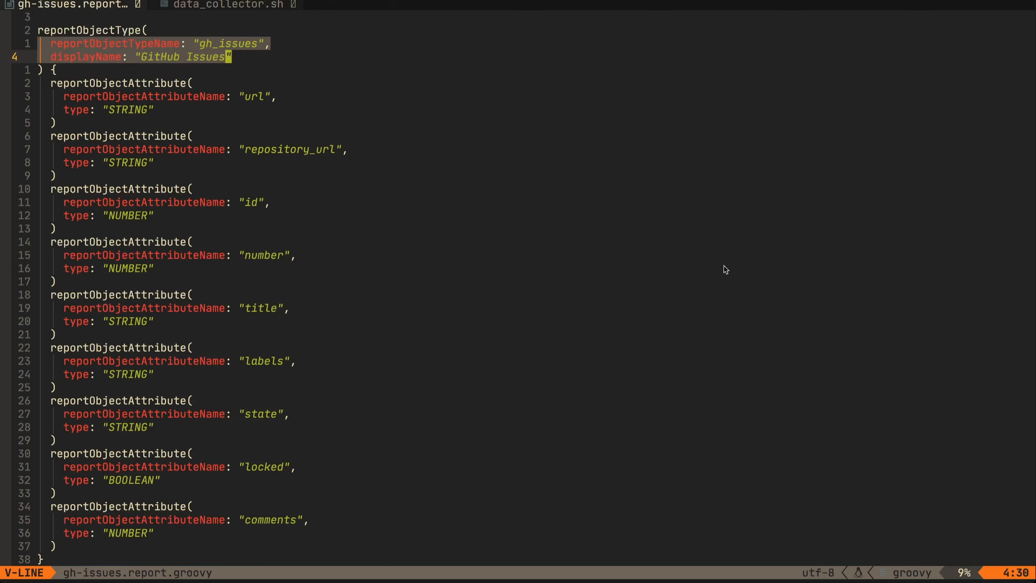
key("Escape")
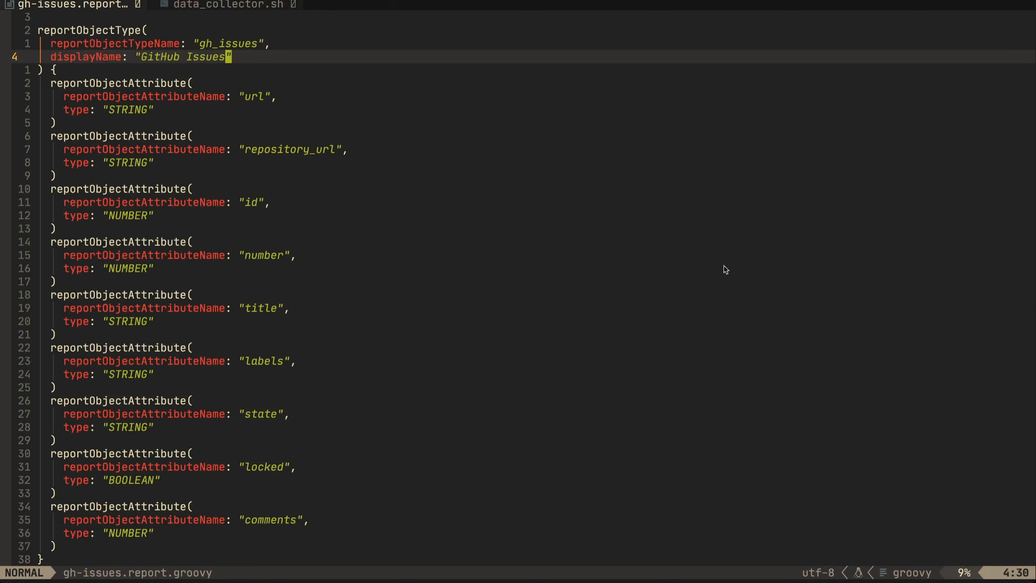
key("j")
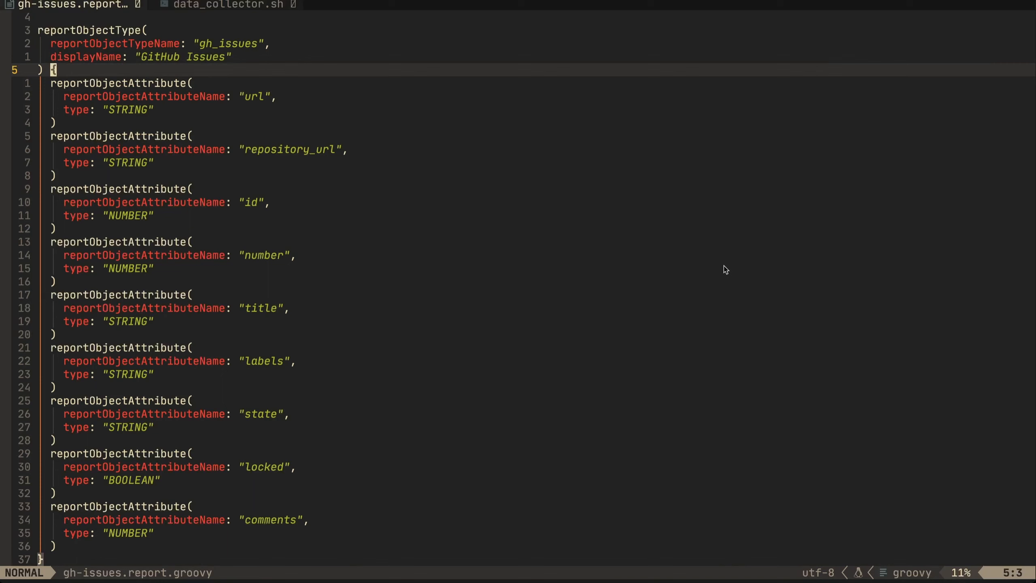
key("j")
key("j")
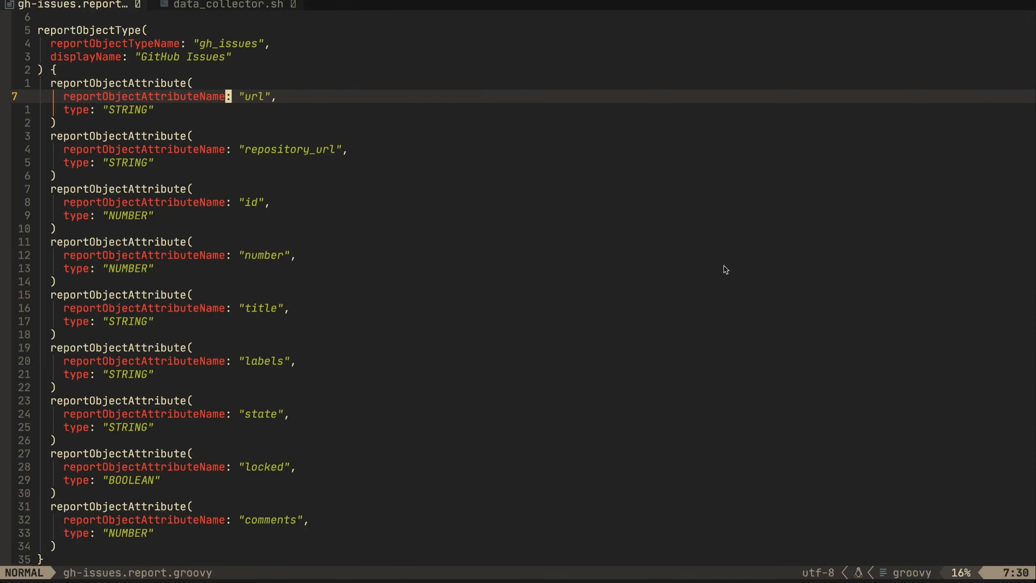
key("k")
key("k")
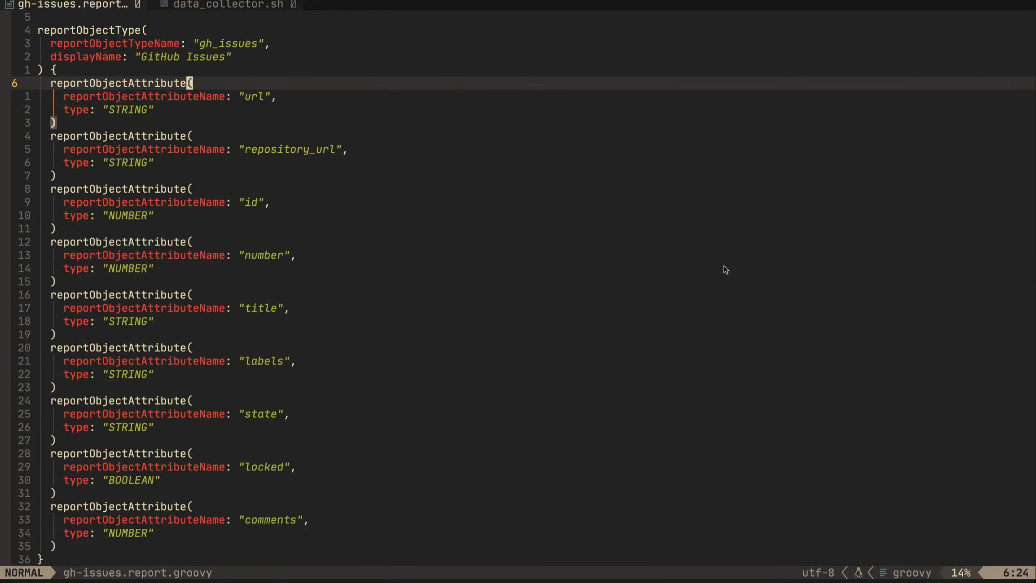
key("k")
key("k")
key("k")
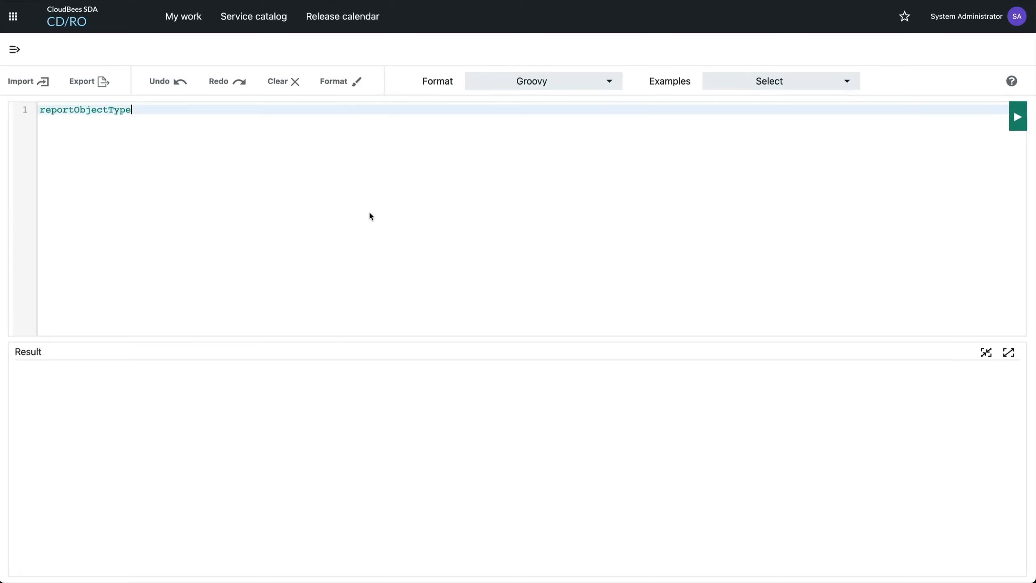
Return to the CloudBees CD/RO DSL IDE, paste the gh_issues report object type definition from gh-issues.report.groovy, and run it
key("ctrl+v")
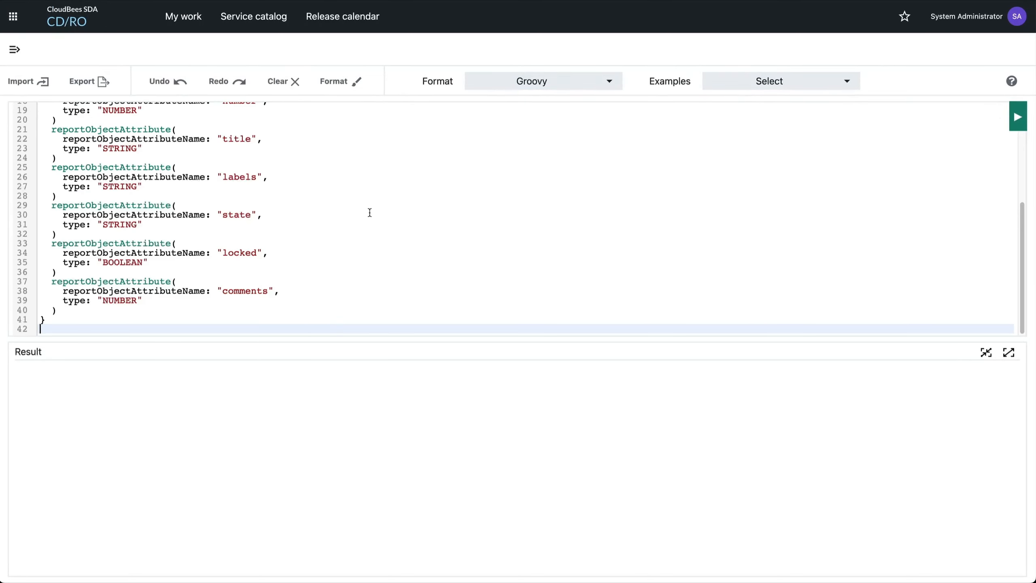
scroll(273, 223, "up", 10)
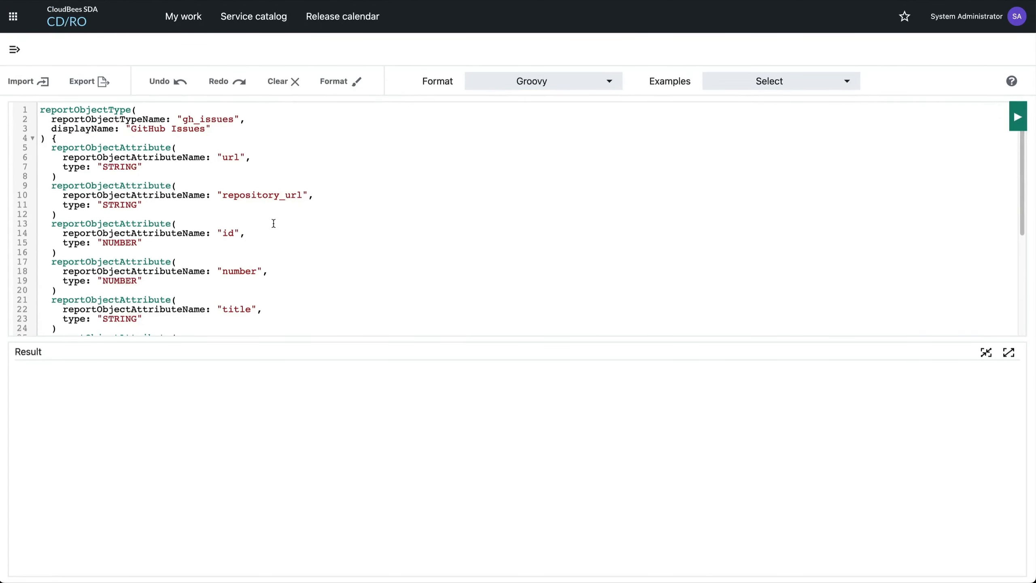
double_click(206, 119)
left_click(235, 119)
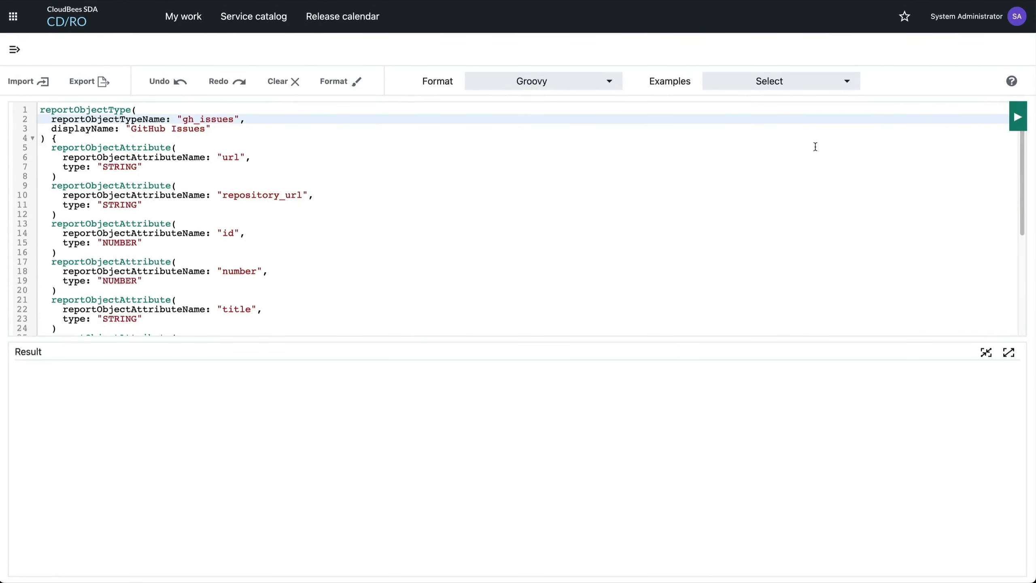
left_click(1017, 122)
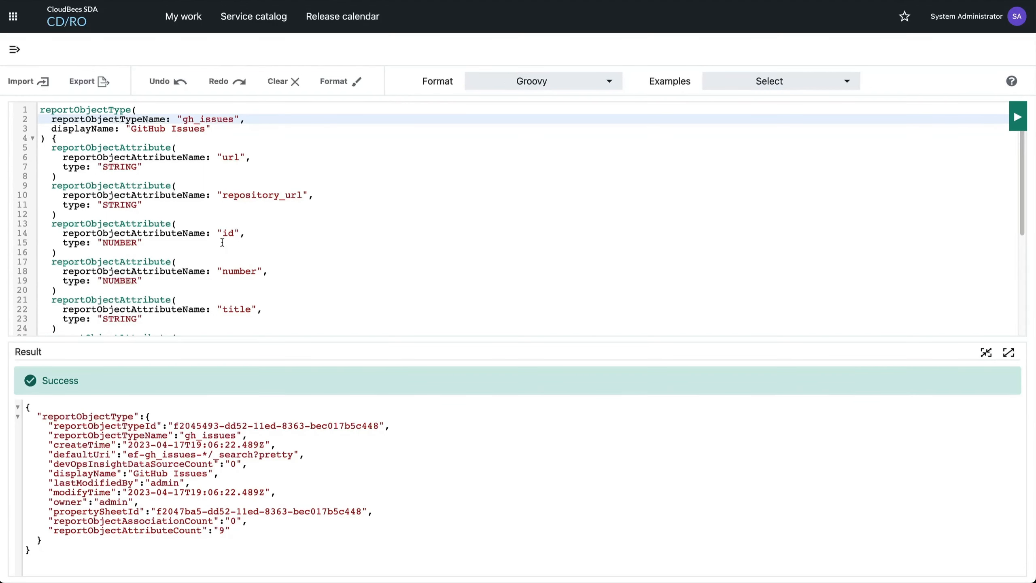
Duplicate the url reportObjectAttribute block directly below itself and set the copy's attribute name to "name"
left_click(240, 158)
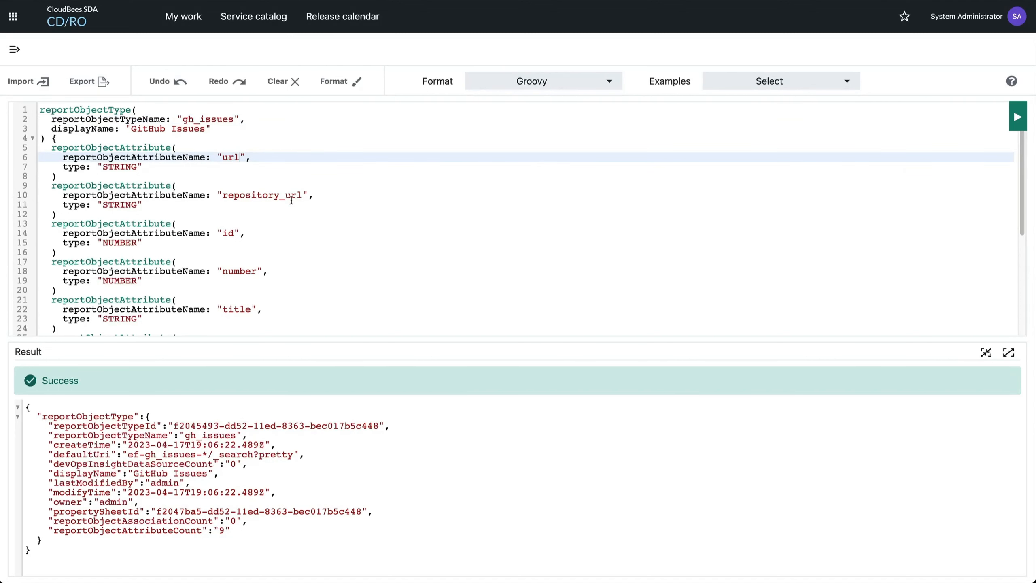
left_click_drag(61, 177, 51, 146)
key("ctrl+c")
left_click(74, 176)
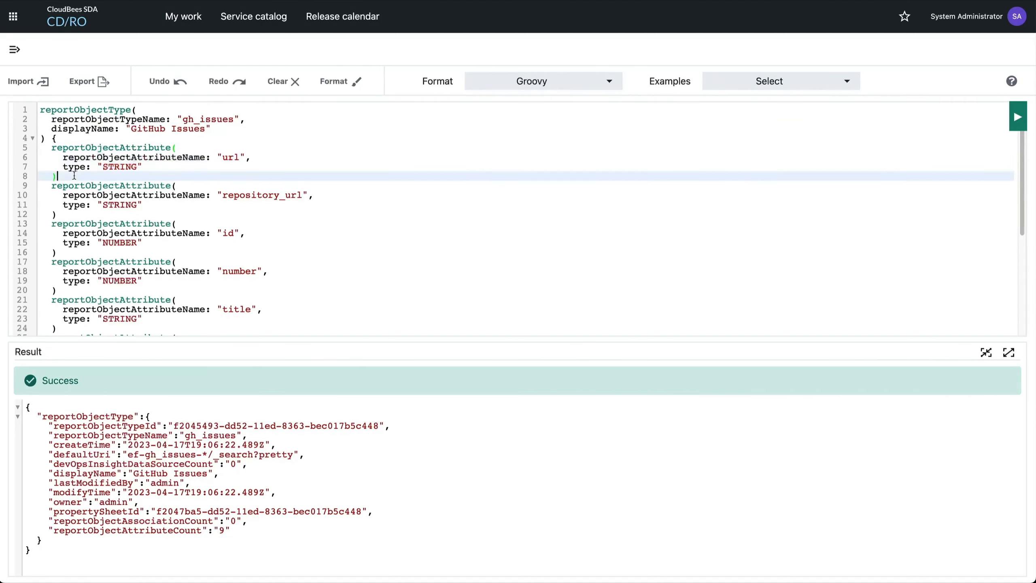
key("Return")
key("ctrl+v")
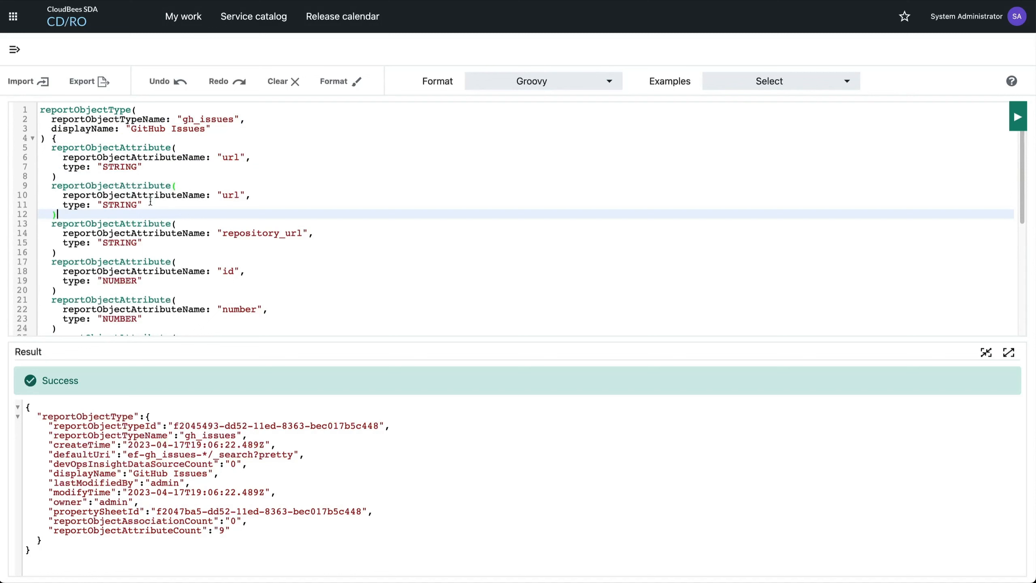
left_click(222, 194)
double_click(222, 194)
type("name")
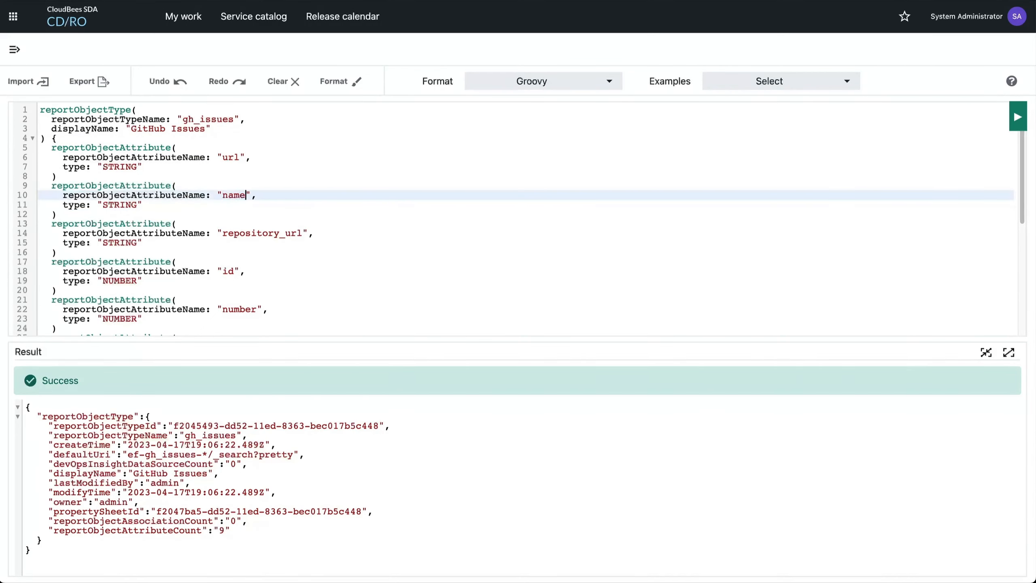
Delete the duplicated "name" reportObjectAttribute block from the gh_issues definition
scroll(207, 204, "down", 5)
scroll(207, 204, "up", 5)
left_click_drag(92, 212, 40, 184)
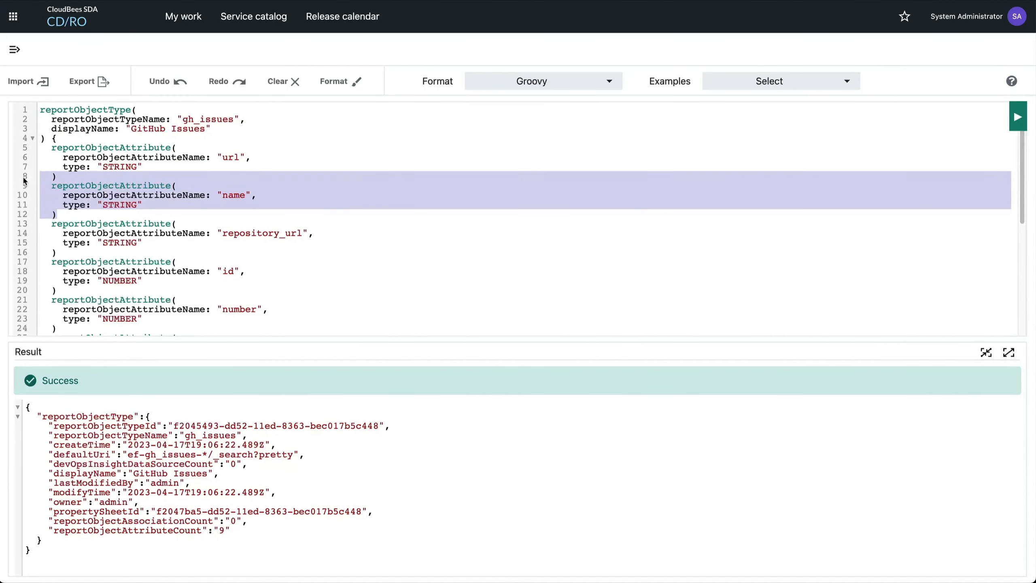
key("BackSpace")
Open the analytics reports list and filter it to the Default project only
left_click(14, 49)
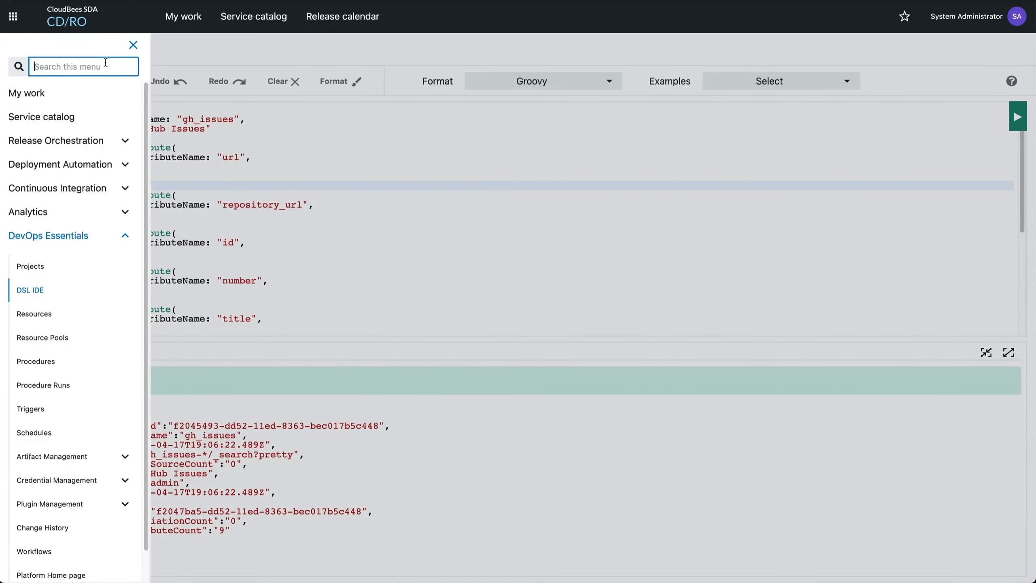
left_click(43, 216)
left_click(33, 265)
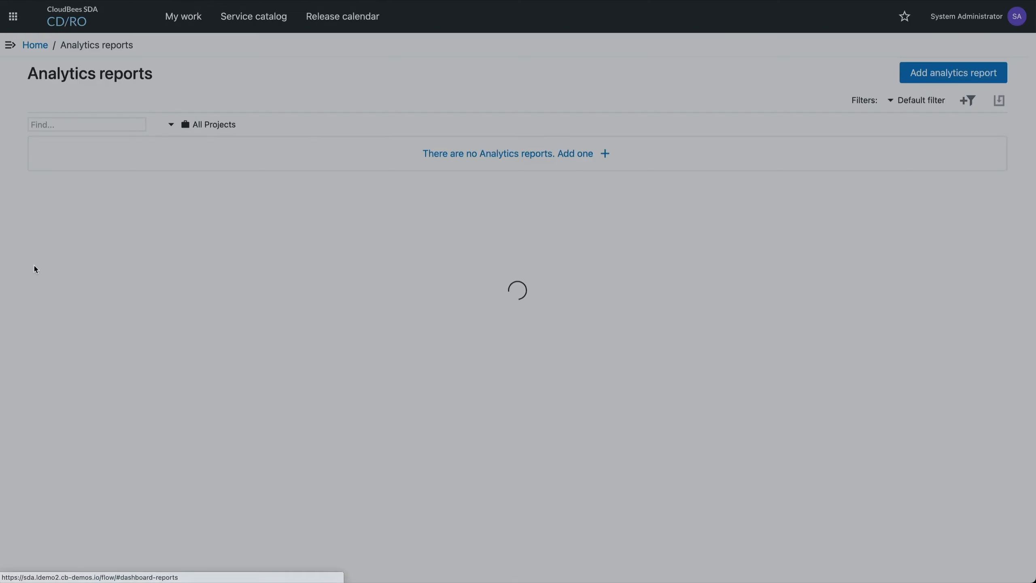
left_click(171, 124)
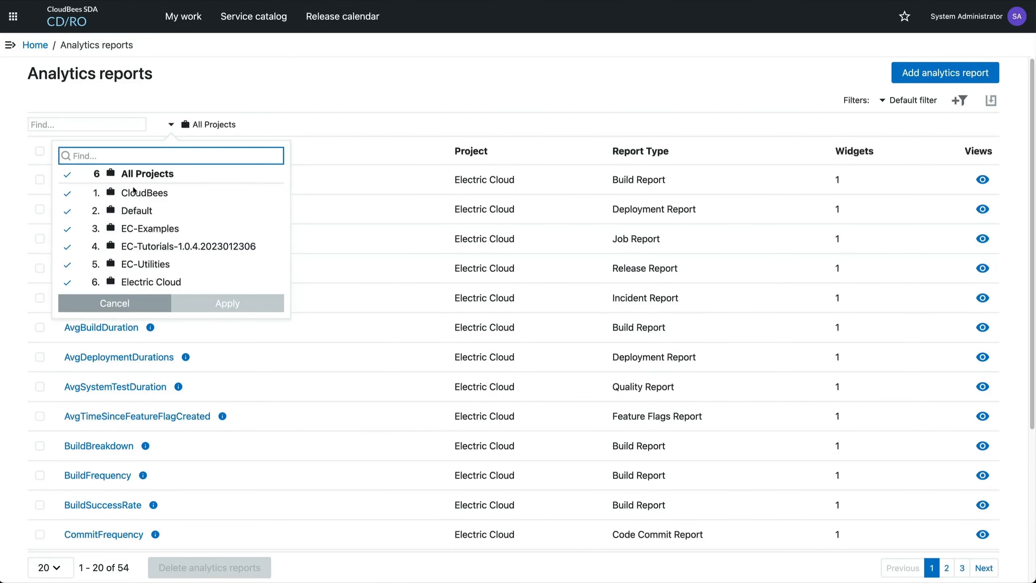
left_click(136, 211)
left_click(227, 305)
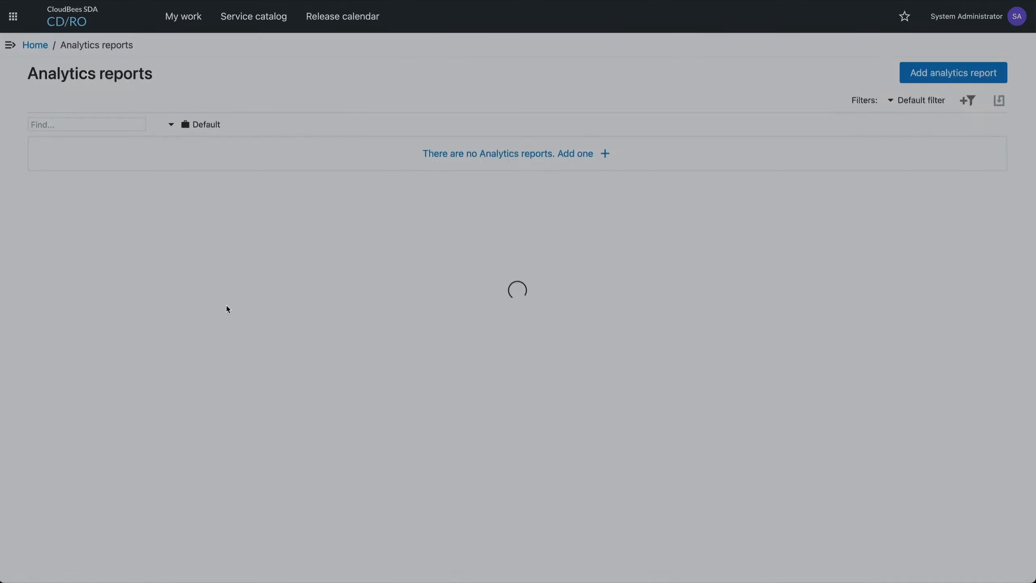
Create a new analytics report named GitHub Issues in the Default project
left_click(560, 153)
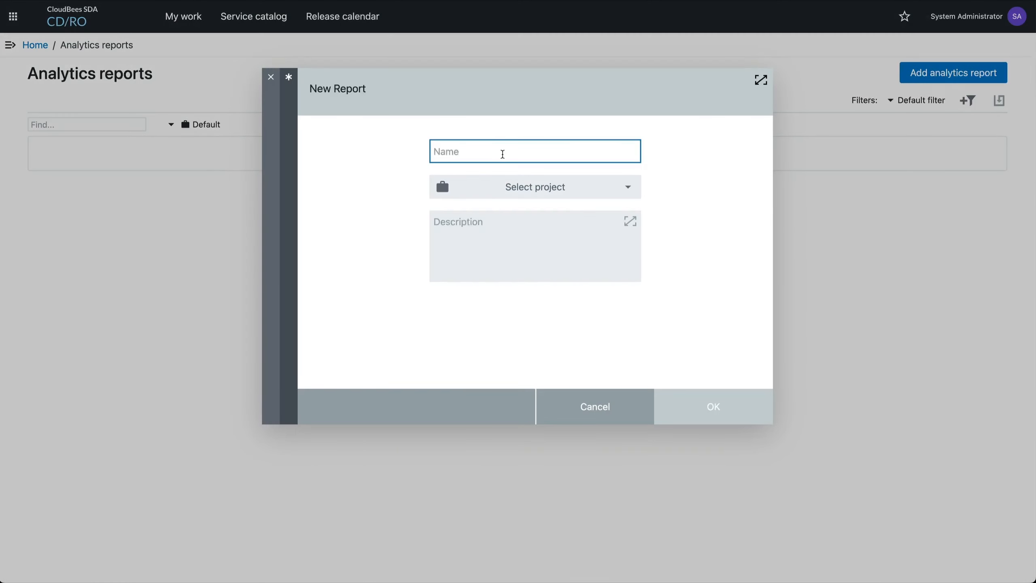
type("GitHub Issues")
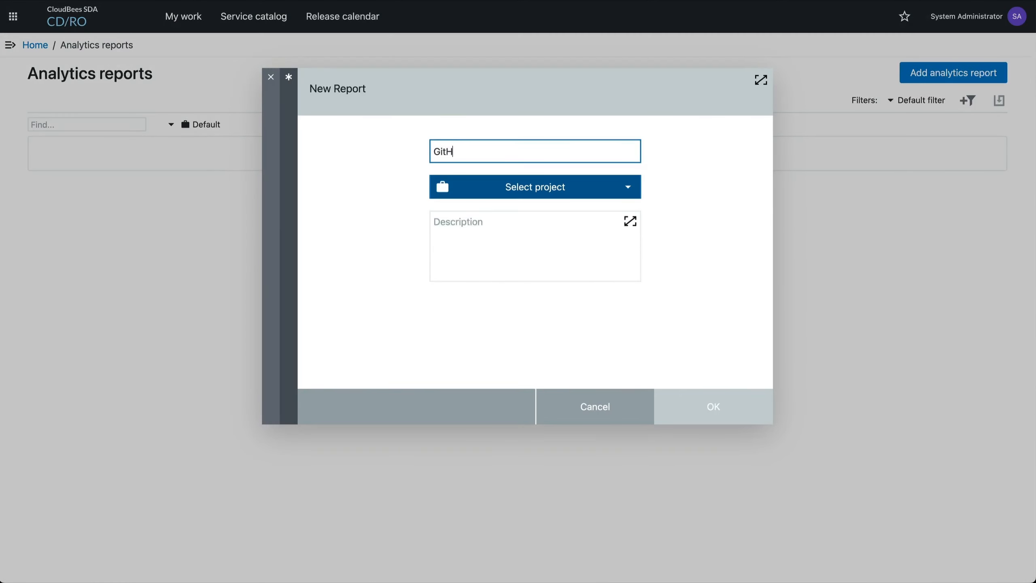
left_click(532, 191)
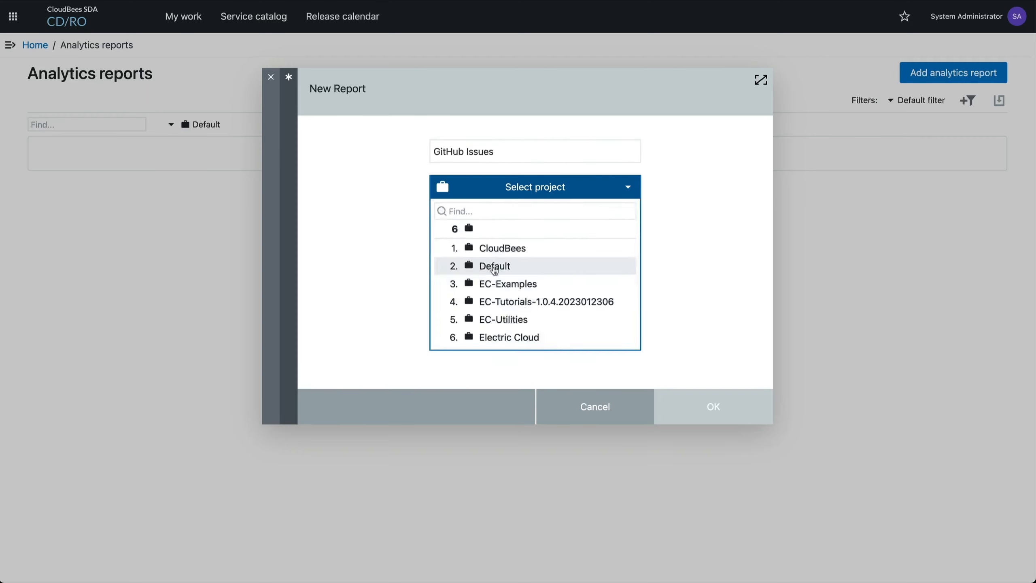
left_click(493, 265)
left_click(714, 408)
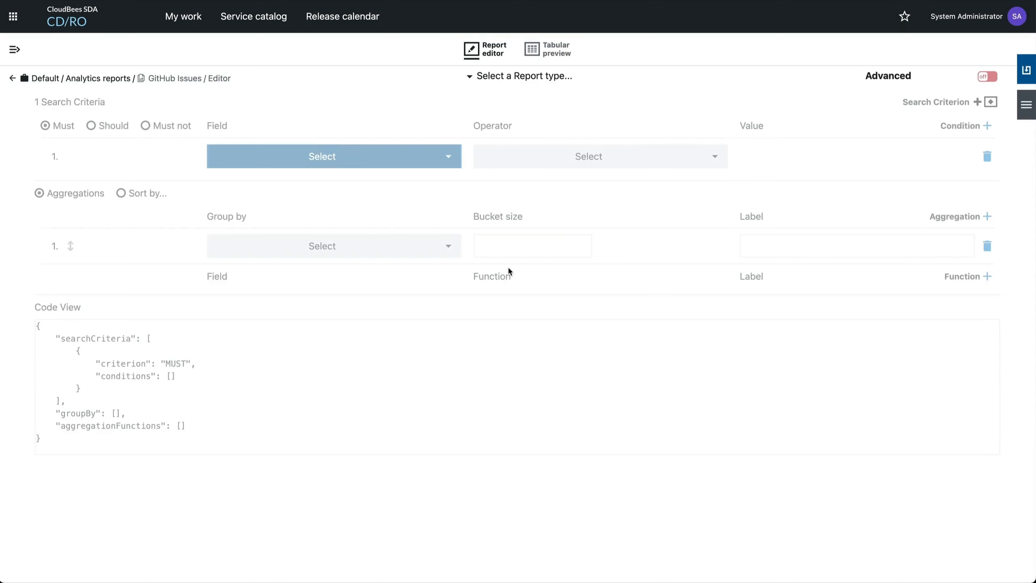
Set the report type to GitHub Issues and define a Must search condition requiring that the Title field Exists
left_click(470, 77)
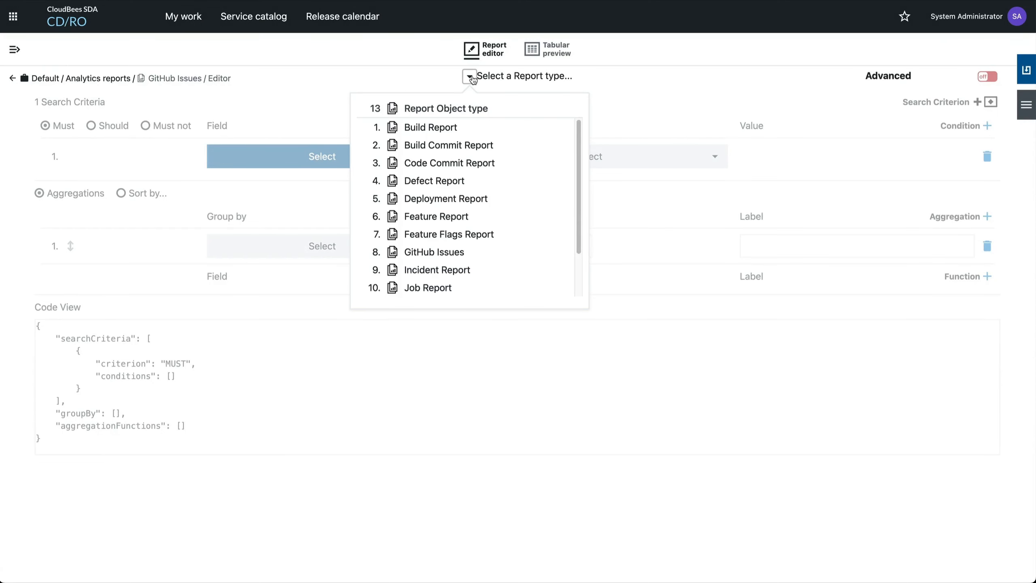
left_click(431, 255)
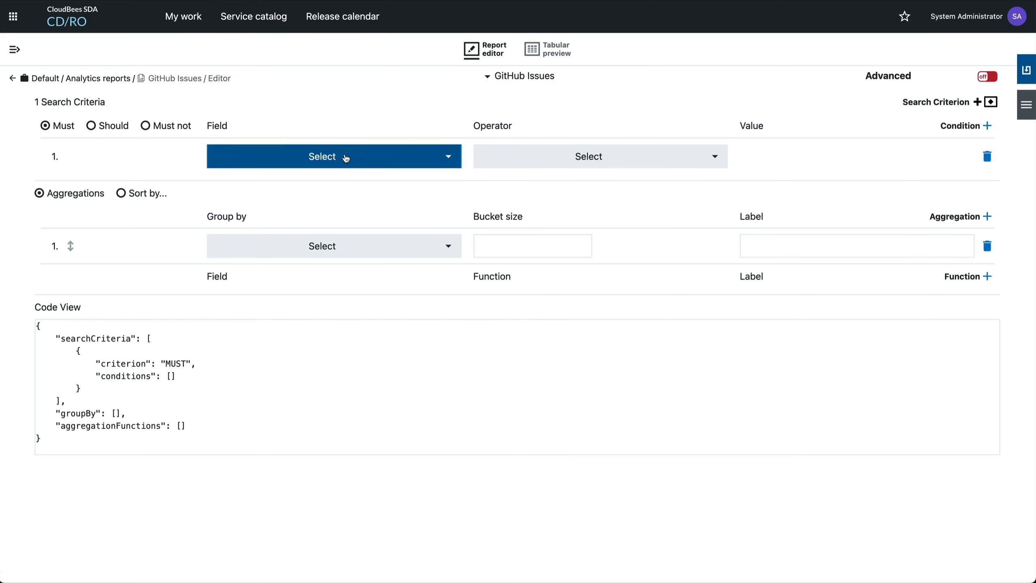
left_click(346, 158)
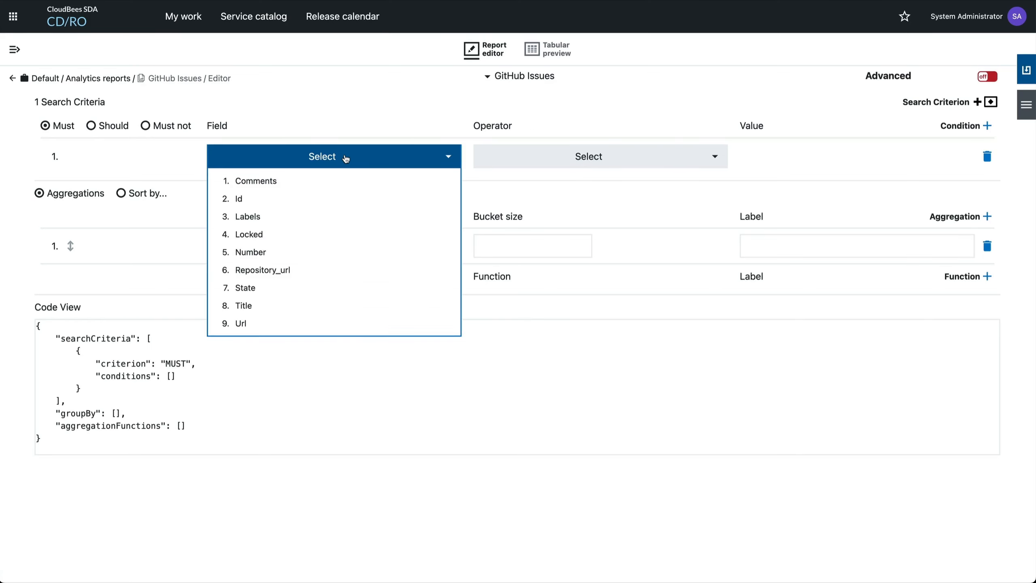
left_click(311, 306)
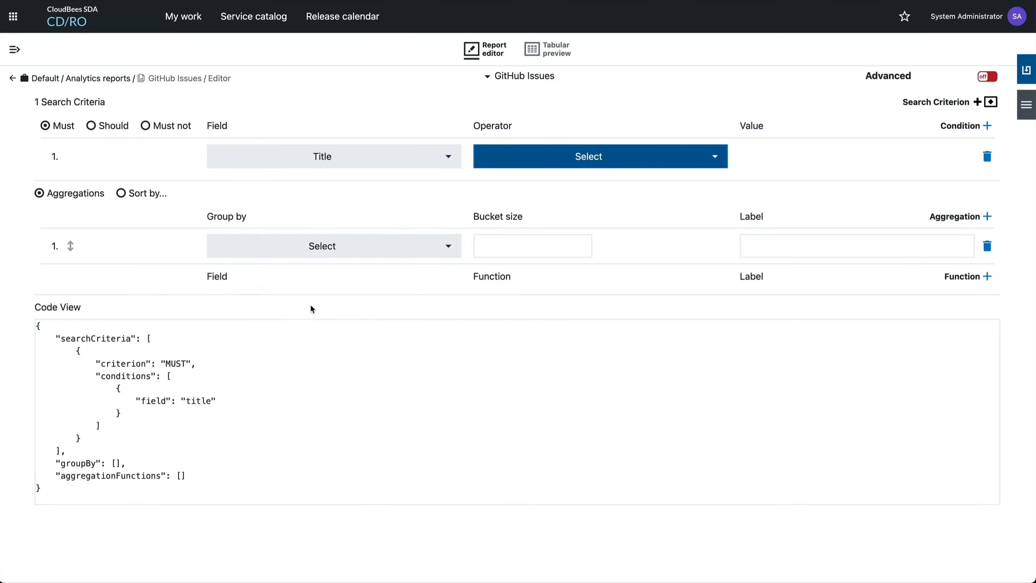
left_click(552, 157)
left_click(653, 176)
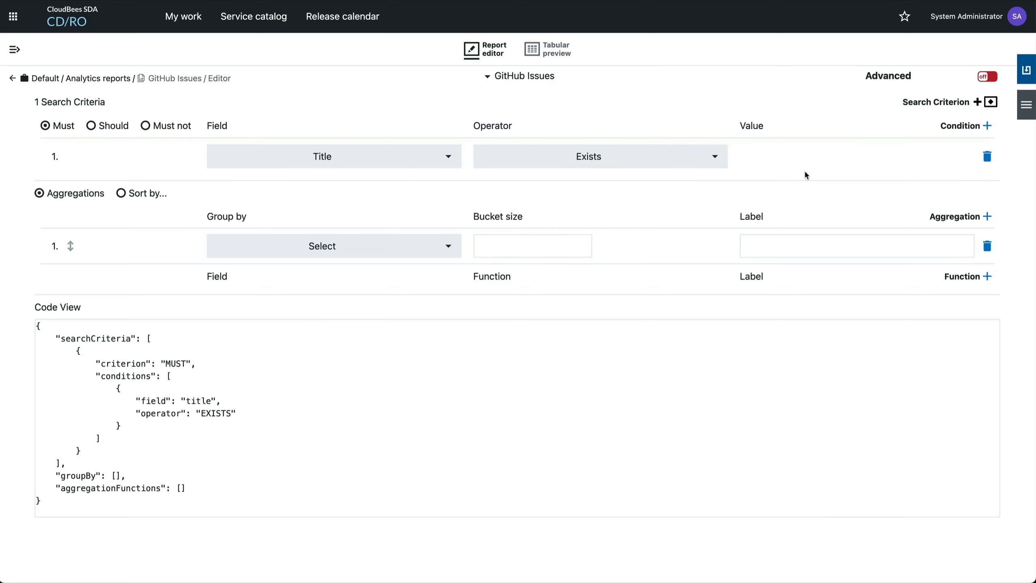
Look at the sorting option, return to Aggregations, then save the report and open its tabular preview
left_click(121, 195)
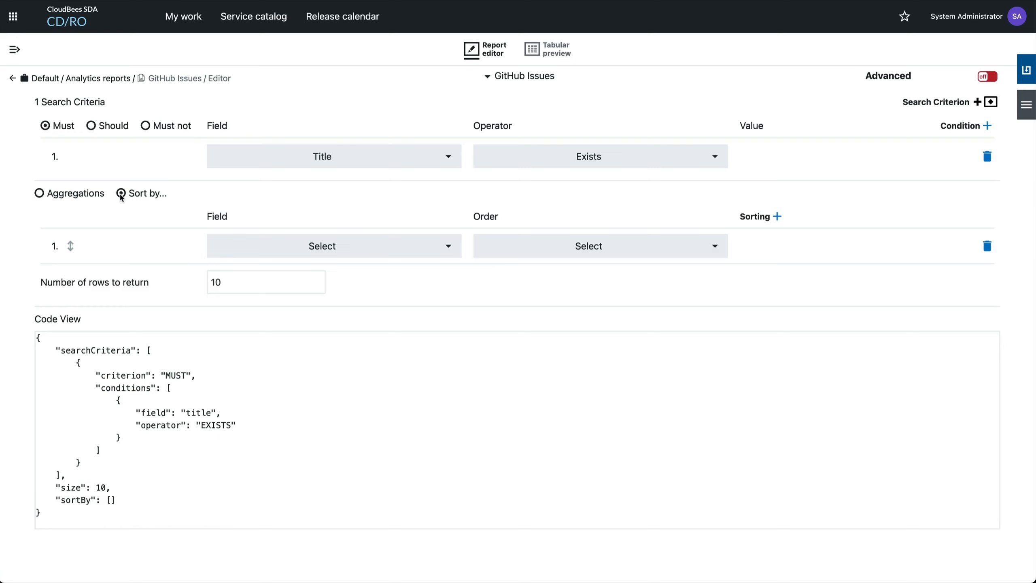
left_click(41, 194)
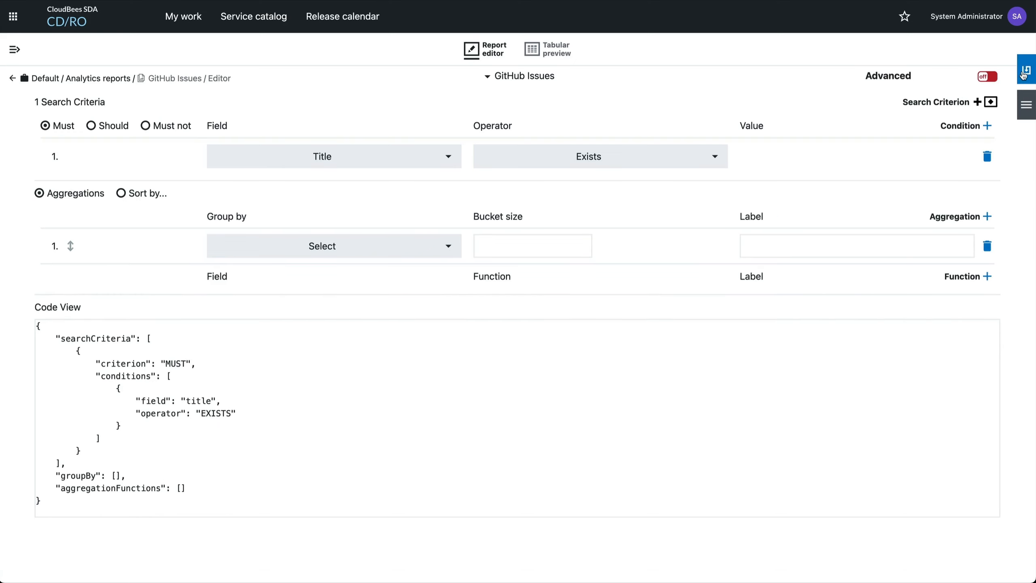
left_click(1024, 74)
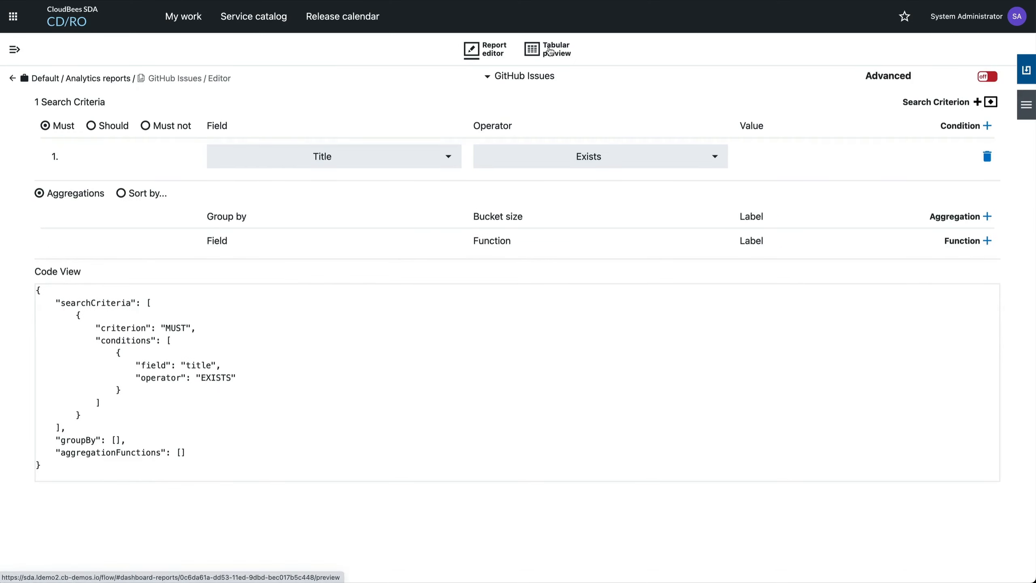
left_click(549, 51)
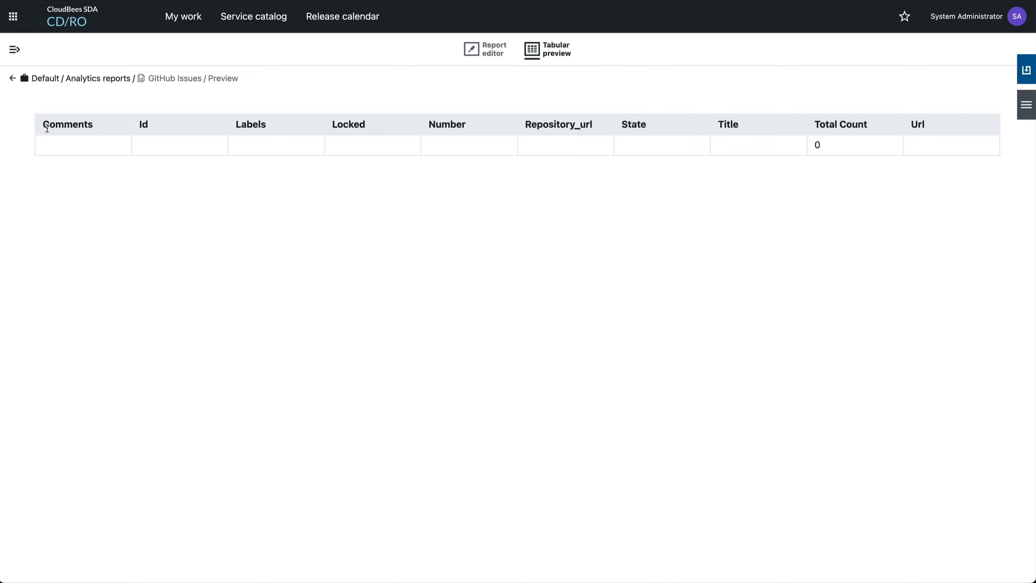
Go to the DSL IDE and enter the sendReportingData method using code completion
left_click(15, 49)
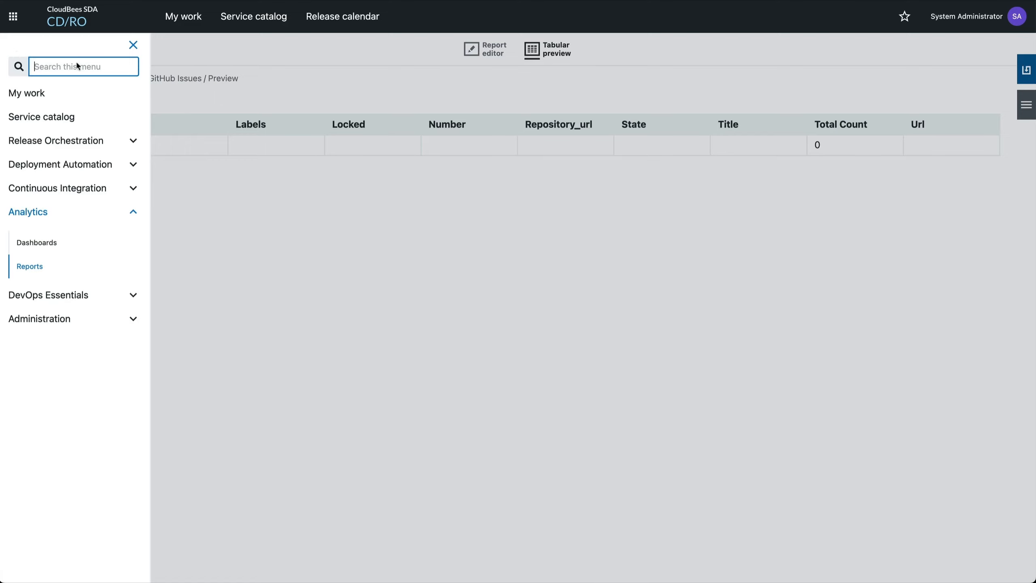
type("dsl")
left_click(37, 202)
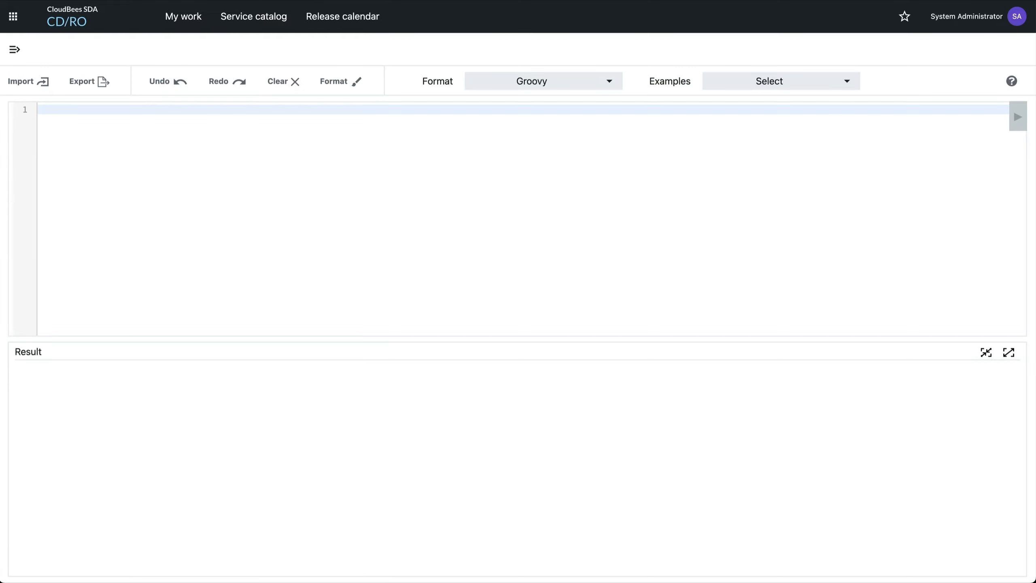
type("send")
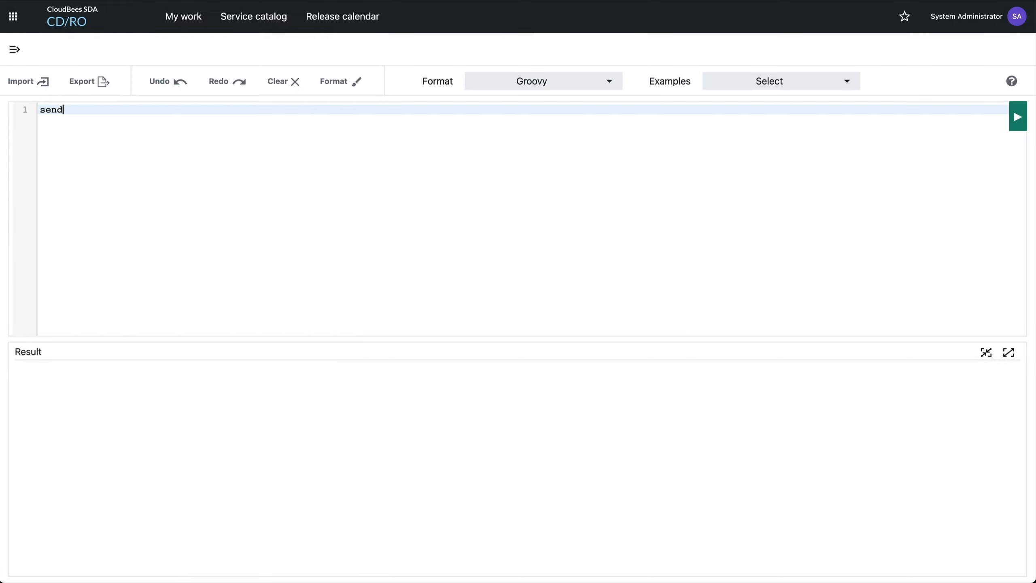
key("ctrl+space")
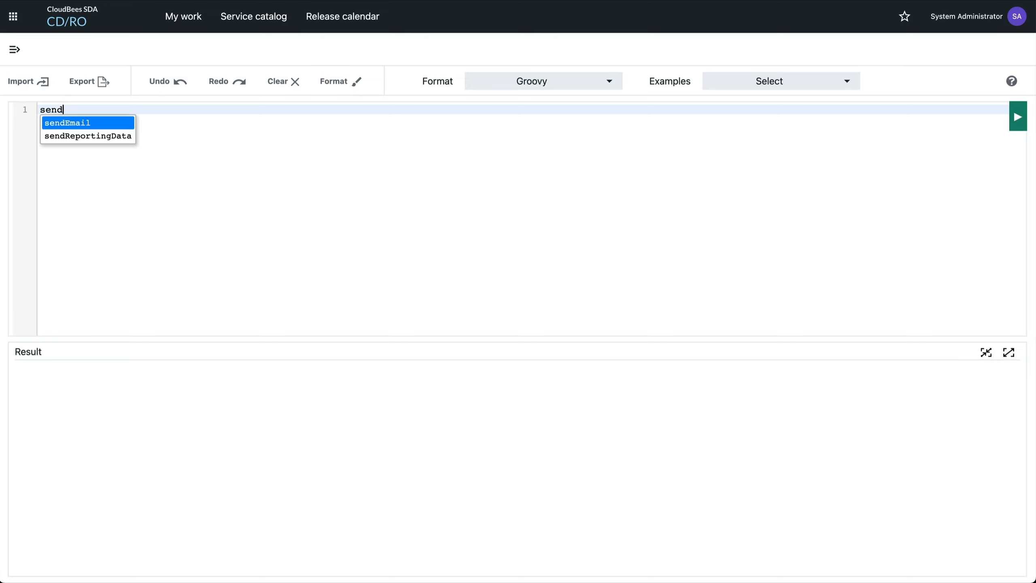
key("Down")
key("Return")
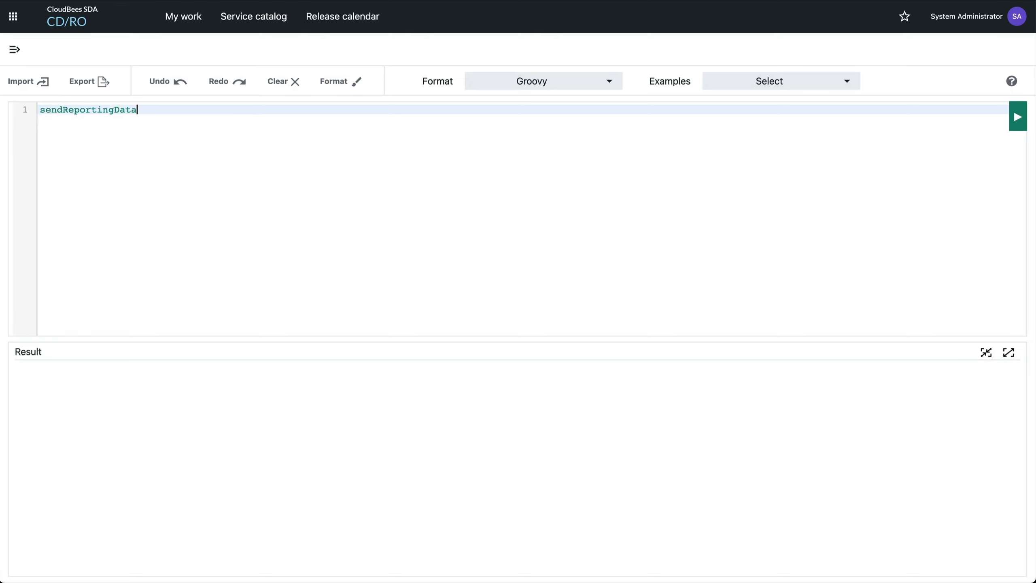
Read the help for the sendReportingData method on its supported attributes and syntax, then close it
left_click(132, 109)
key("F1")
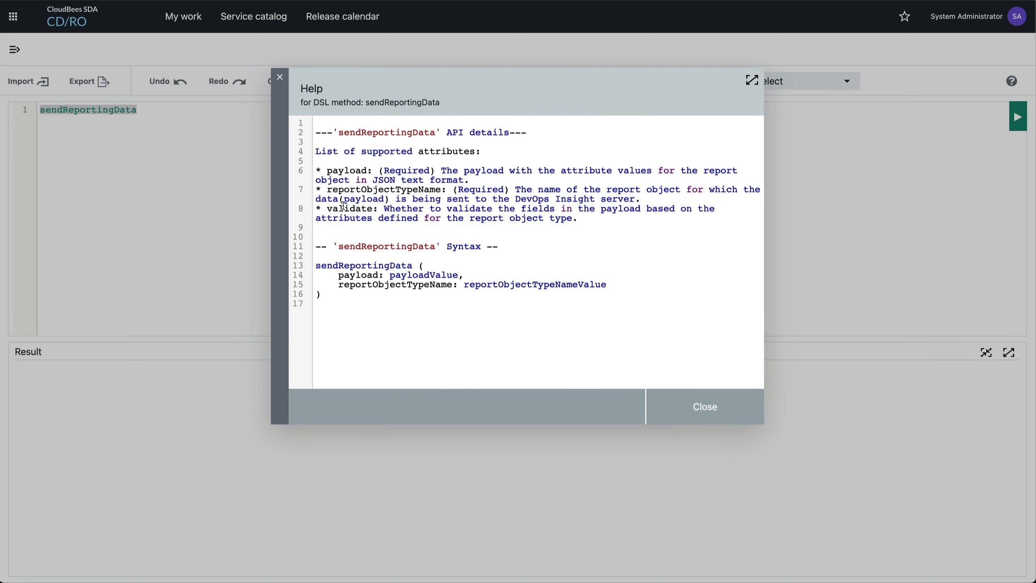
left_click(697, 422)
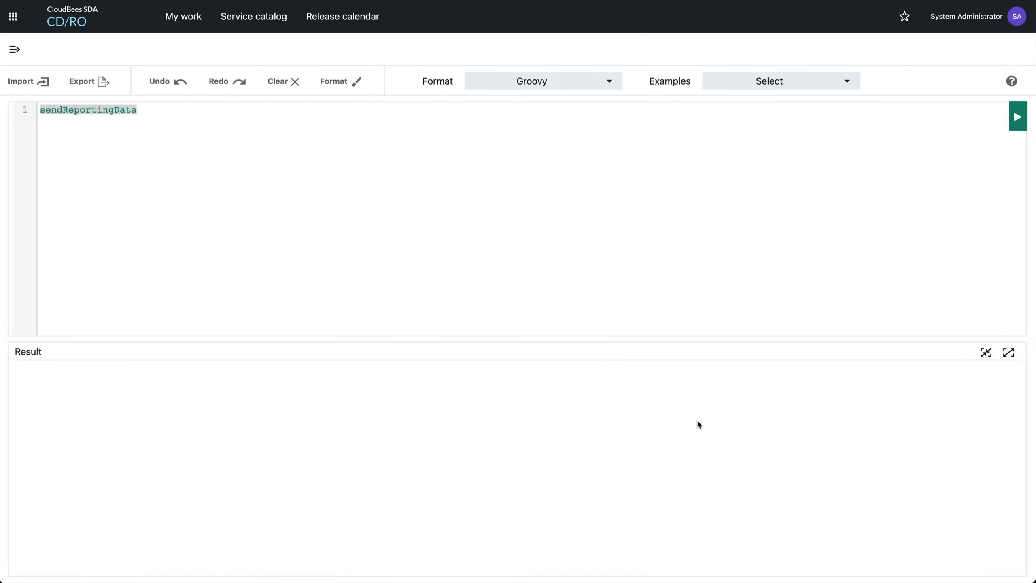
left_click(185, 112)
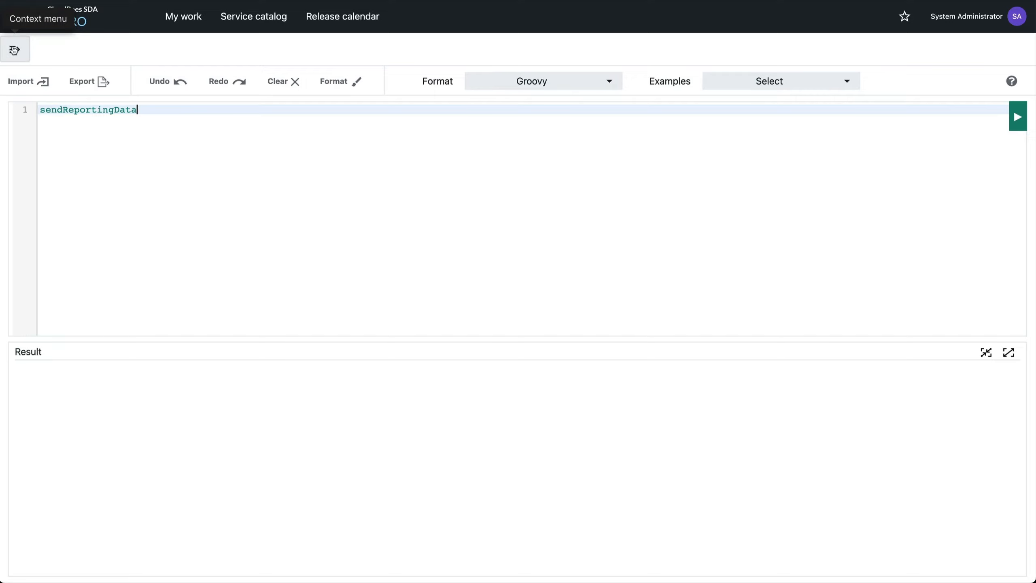
Go to the procedures list and create a new procedure named Collect GitHub Issues in the Default project
left_click(14, 50)
type("procu")
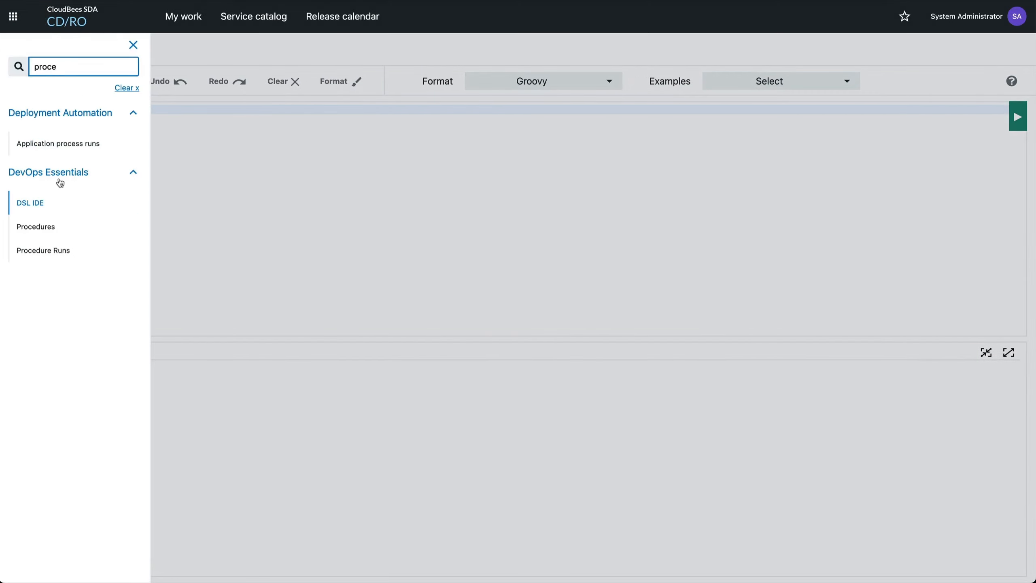
left_click(38, 227)
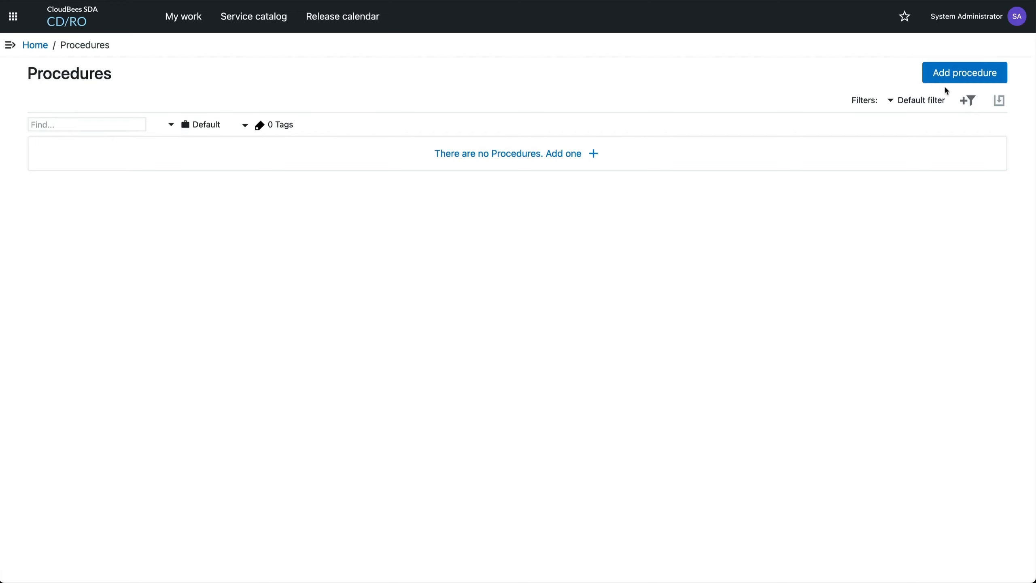
left_click(948, 82)
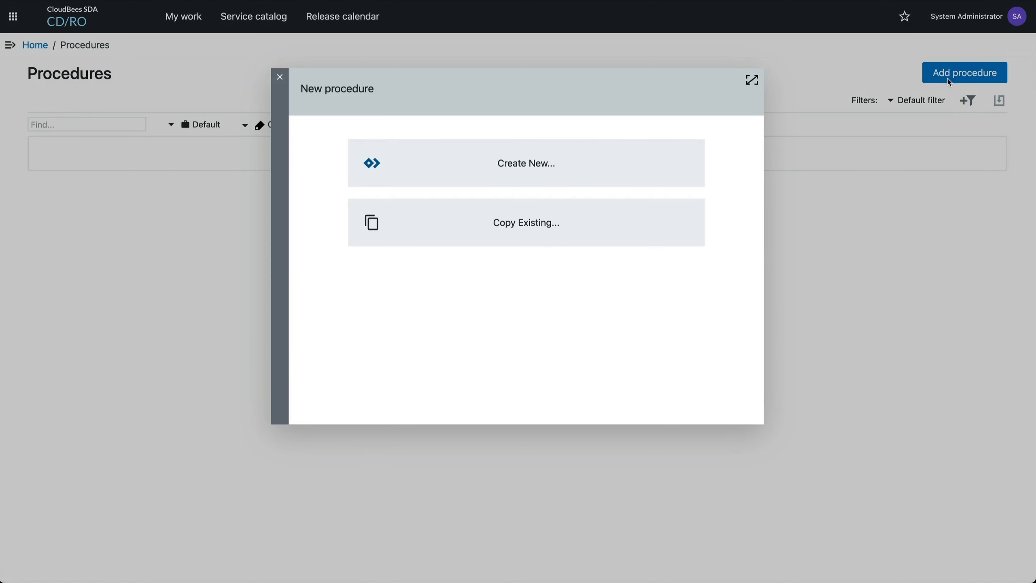
left_click(625, 174)
left_click(385, 150)
type("Collect GitHub I")
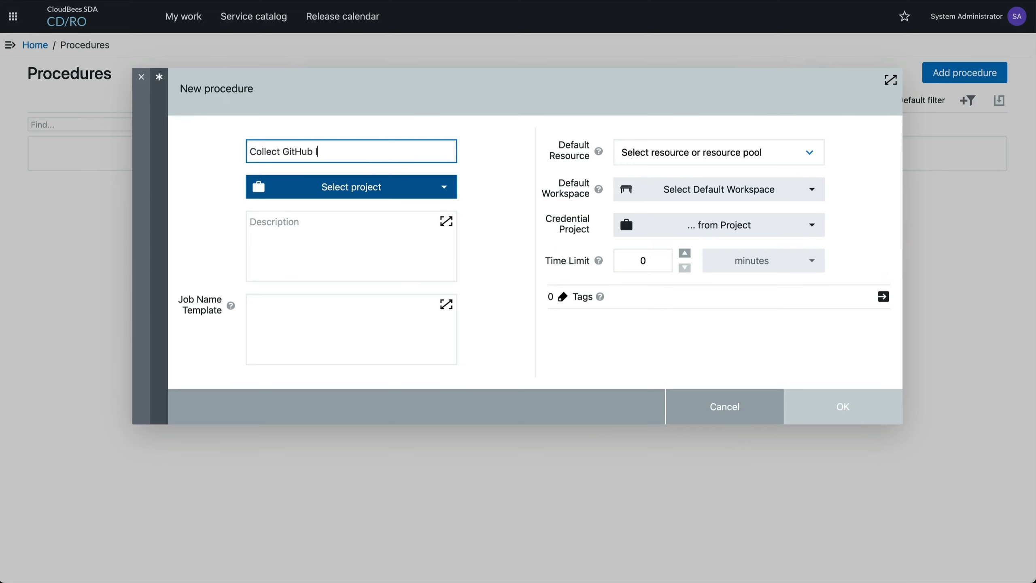
type("ssues")
left_click(347, 190)
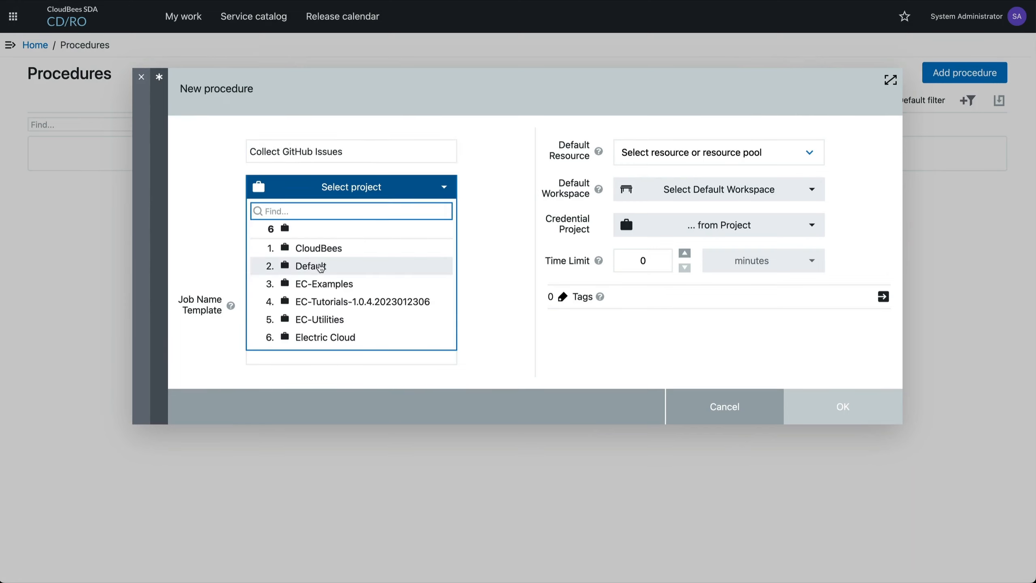
left_click(320, 266)
key("Return")
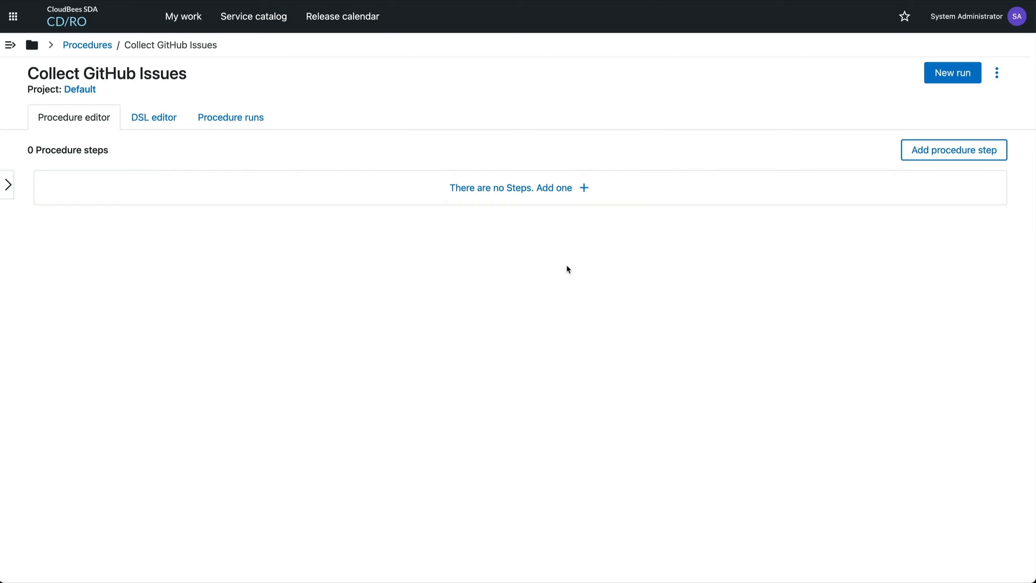
Add a required text input parameter to the procedure named githubRepo, labelled GitHub Repo, with default value containerd/containerd
left_click(997, 76)
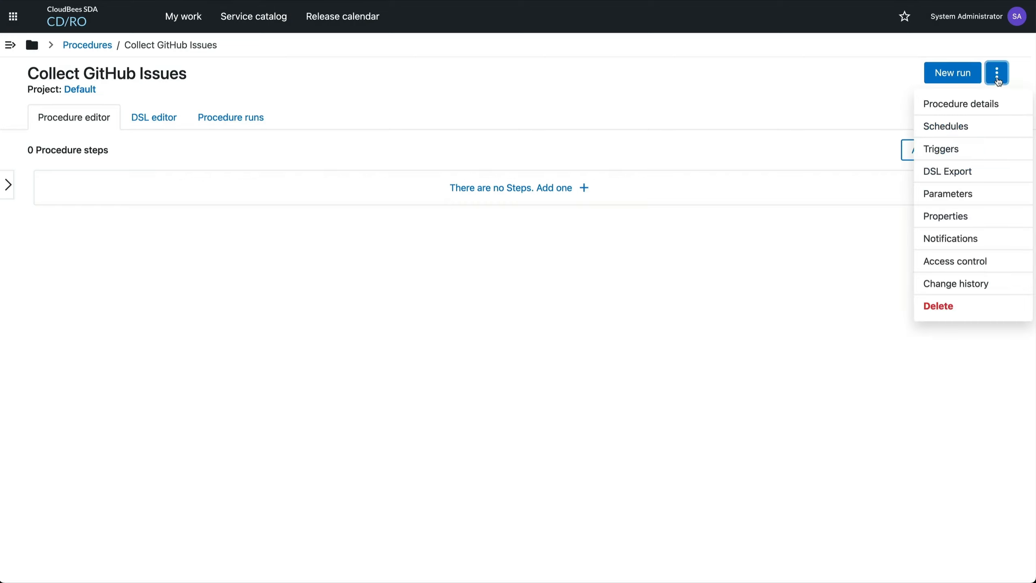
left_click(974, 197)
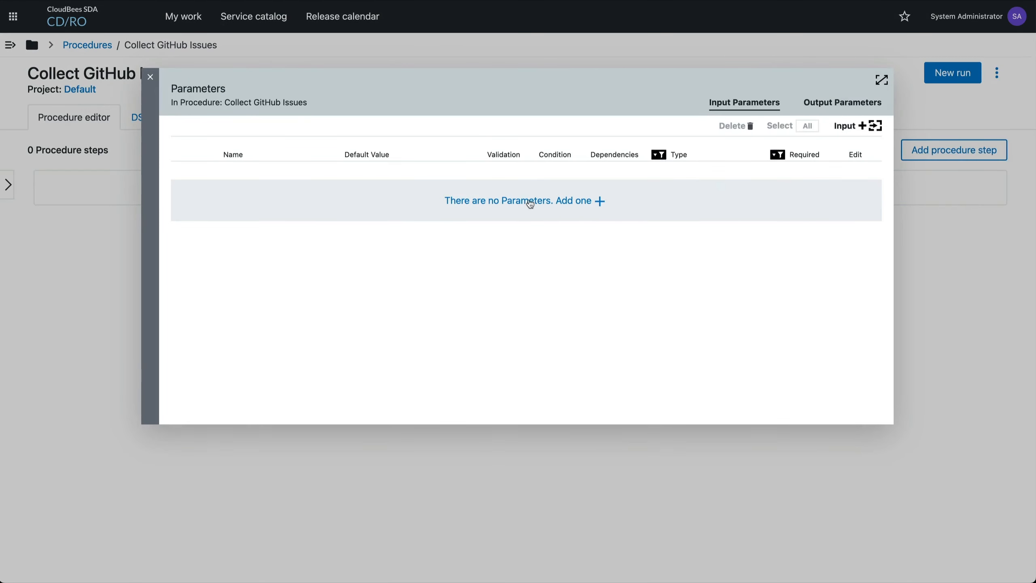
left_click(530, 201)
left_click(484, 141)
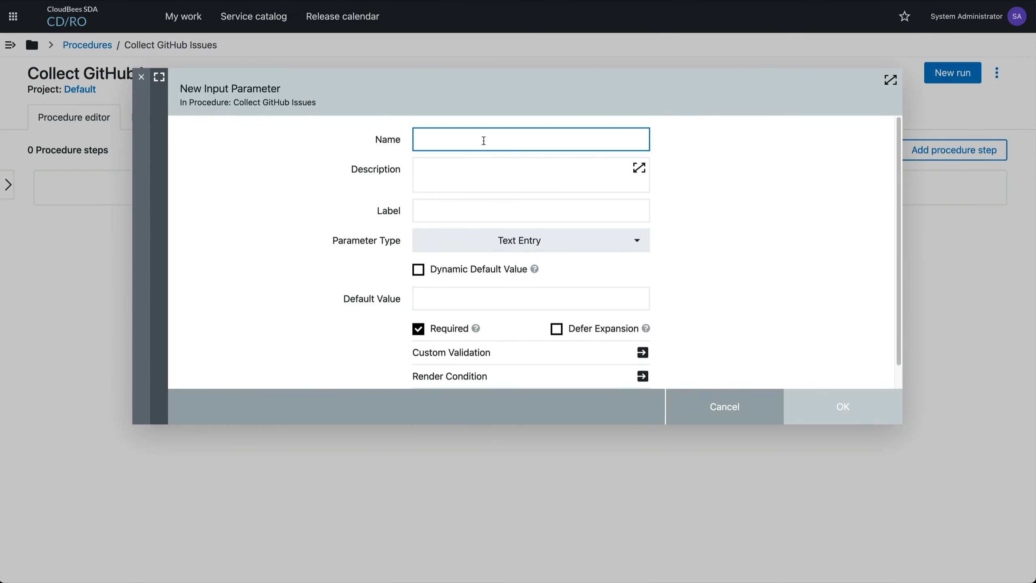
type("githubRepo")
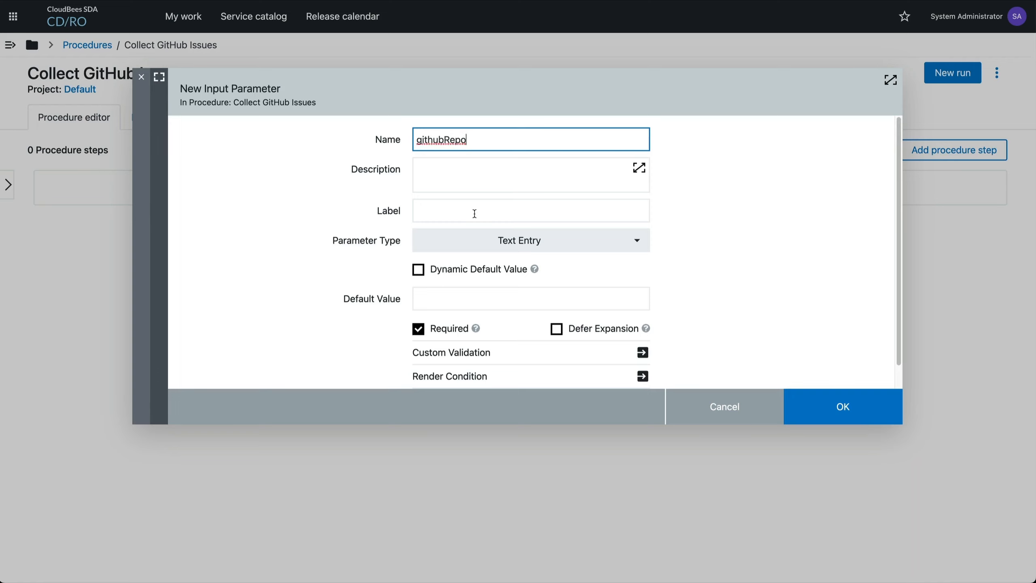
left_click(474, 214)
type("GitHub Repo")
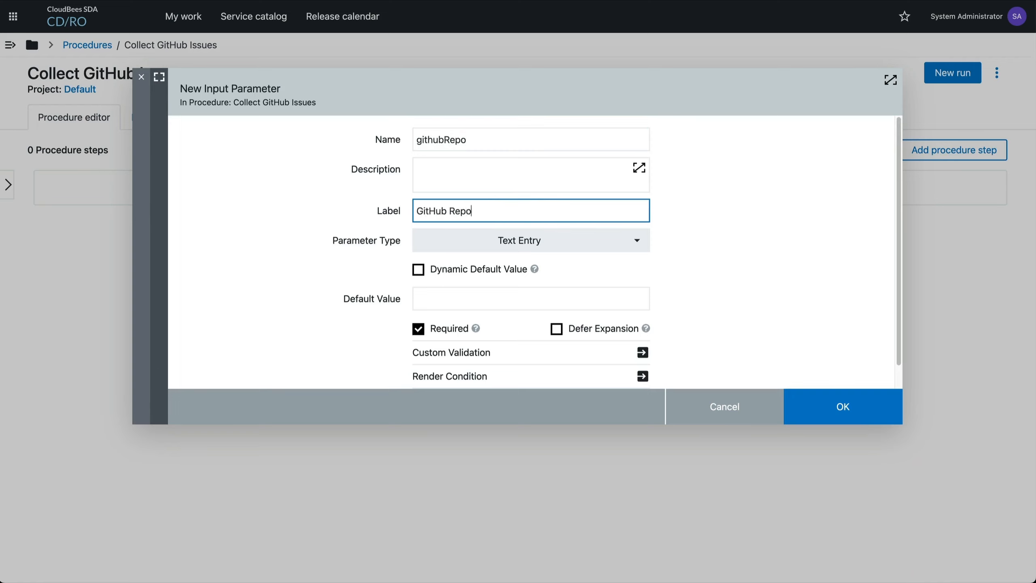
left_click(497, 294)
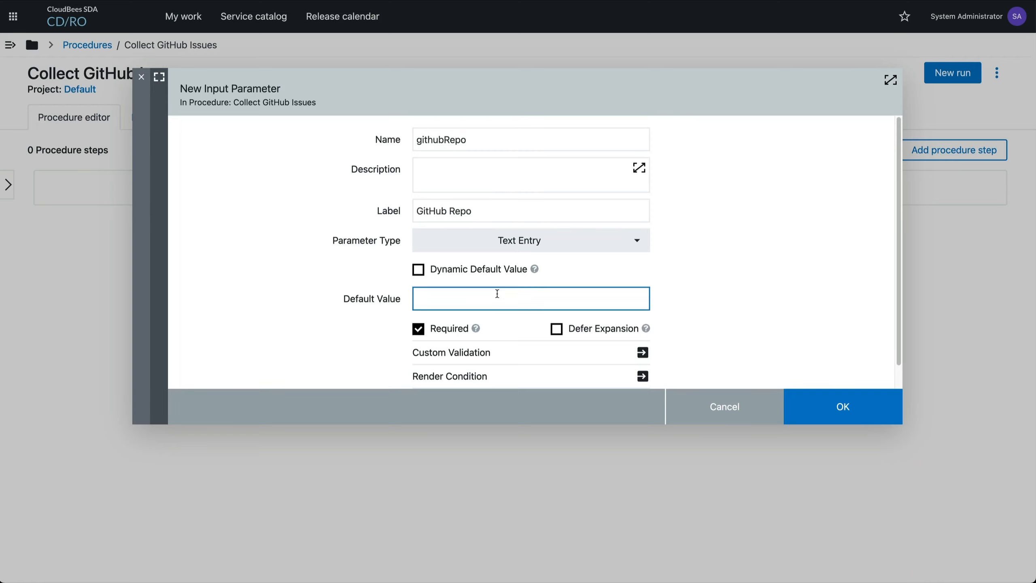
type("containerd/containerd")
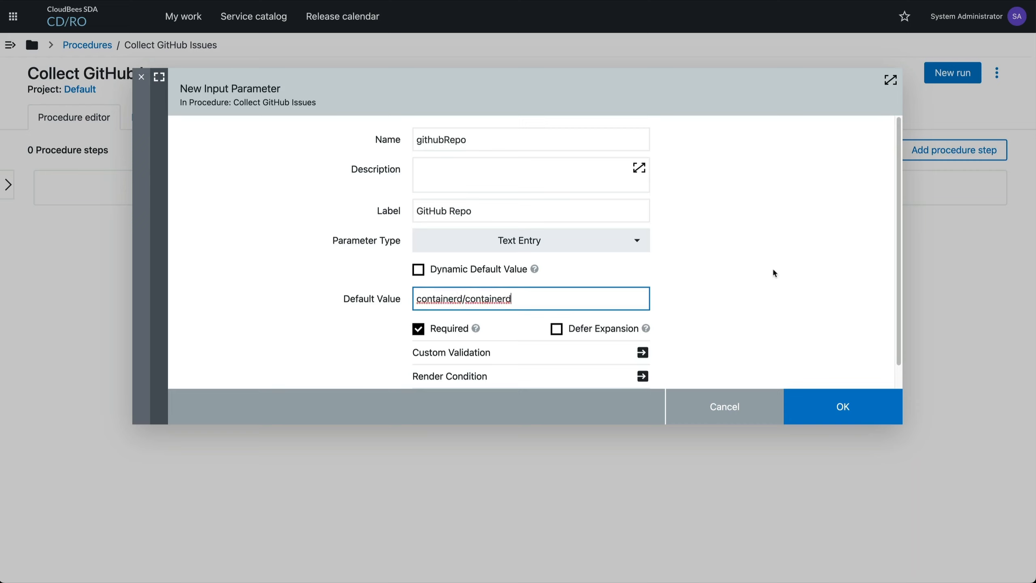
key("Return")
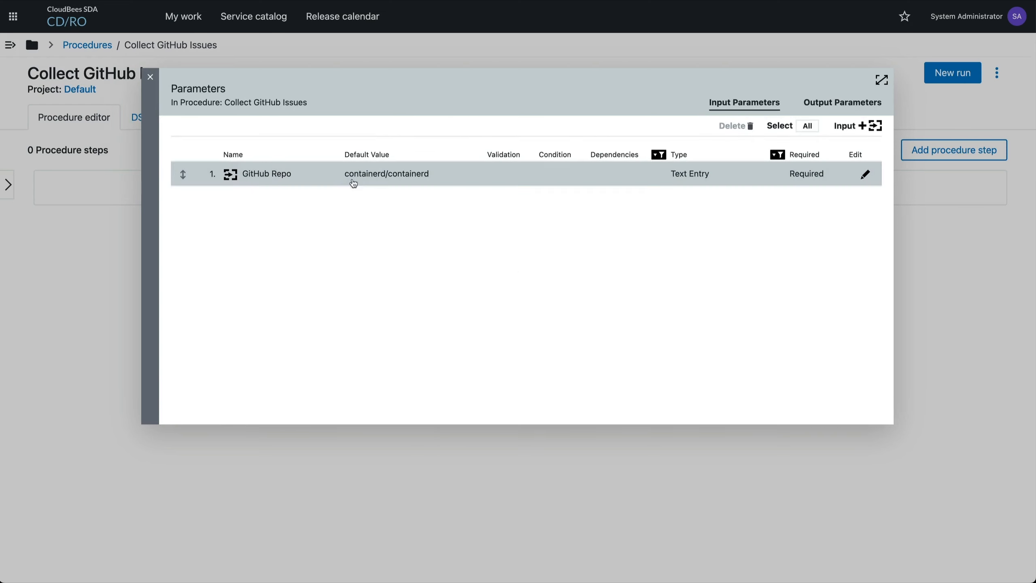
left_click(115, 249)
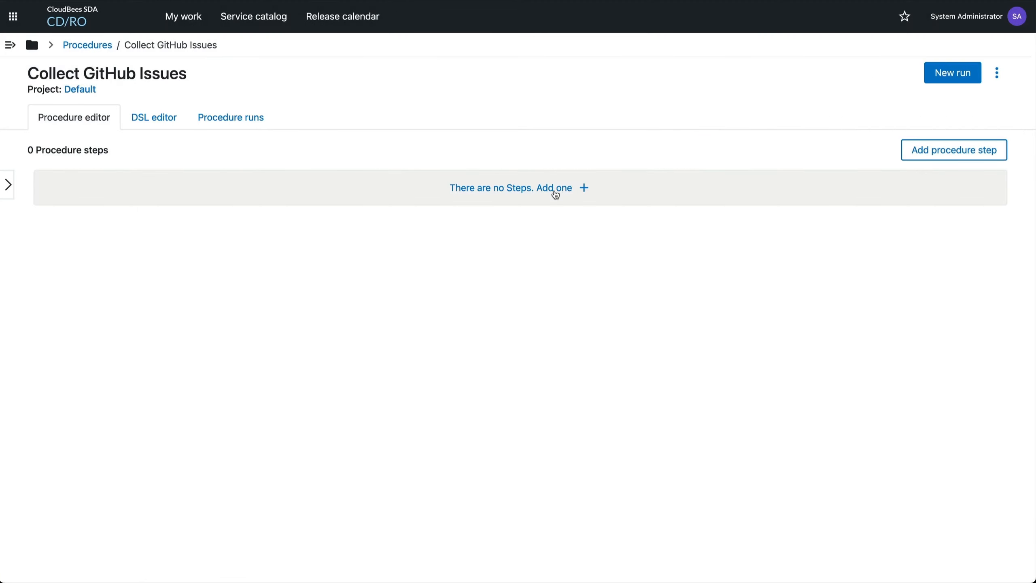
Start a new procedure step named Collect issues and continue to its command definition
left_click(555, 189)
left_click(510, 172)
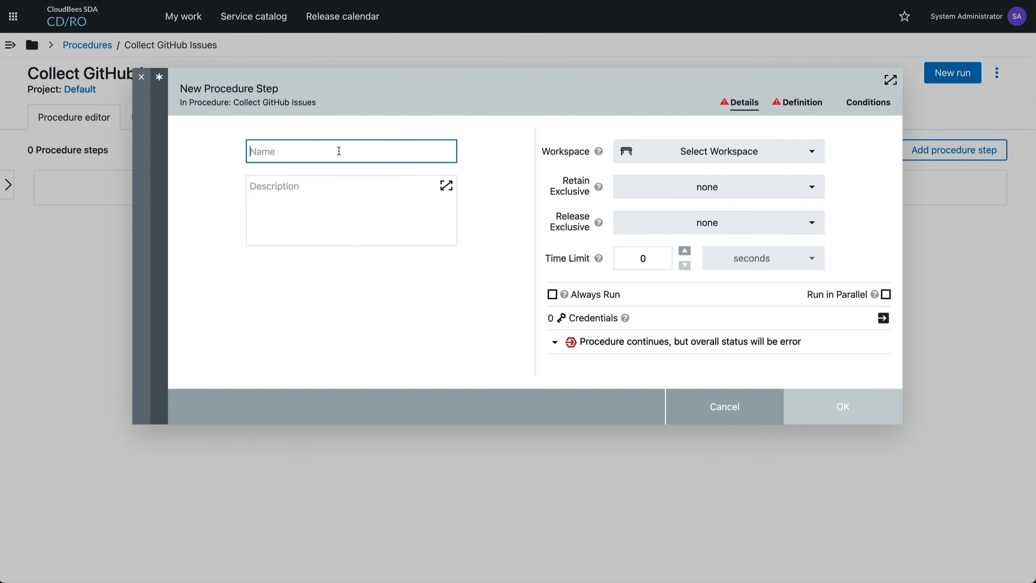
type("Collect issues")
key("Return")
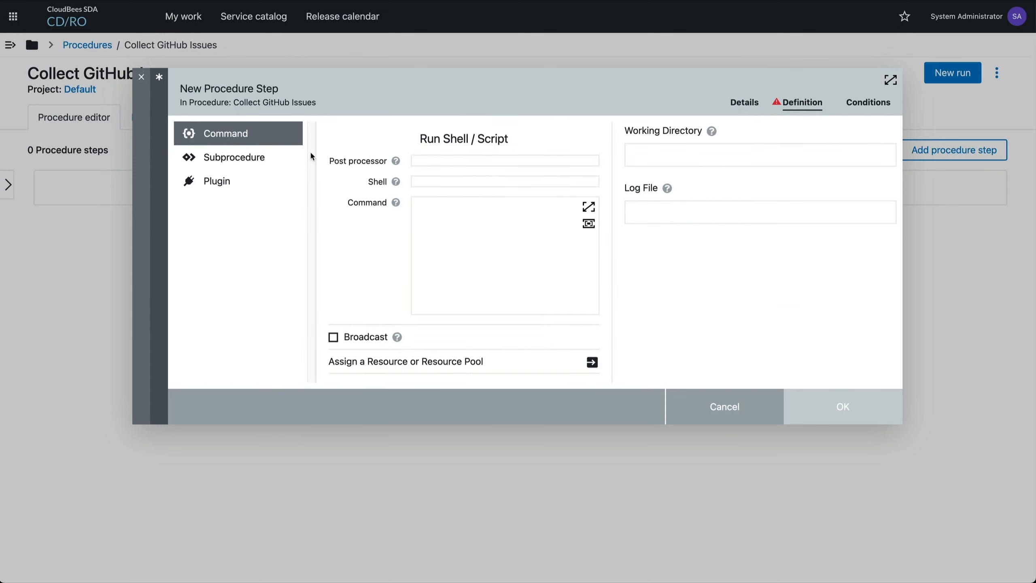
Assign the k8s-agent resource to the Collect issues step
left_click(475, 185)
left_click(478, 222)
left_click(592, 362)
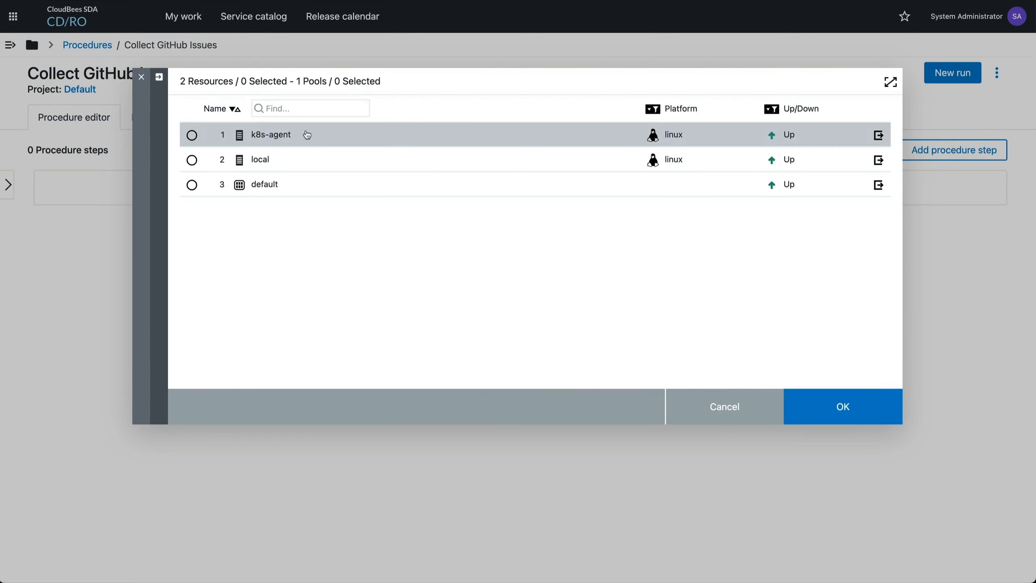
left_click(309, 139)
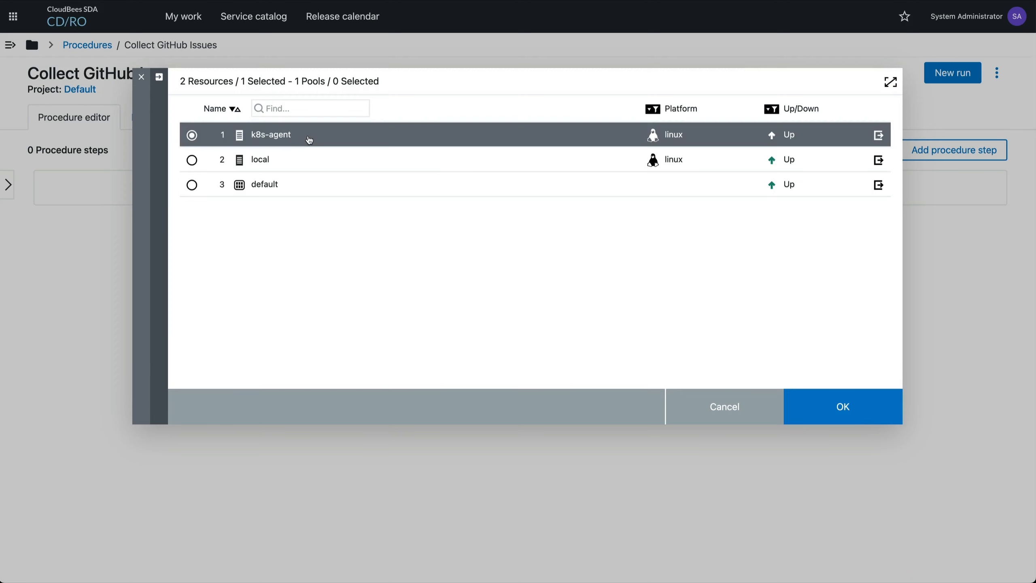
left_click(823, 404)
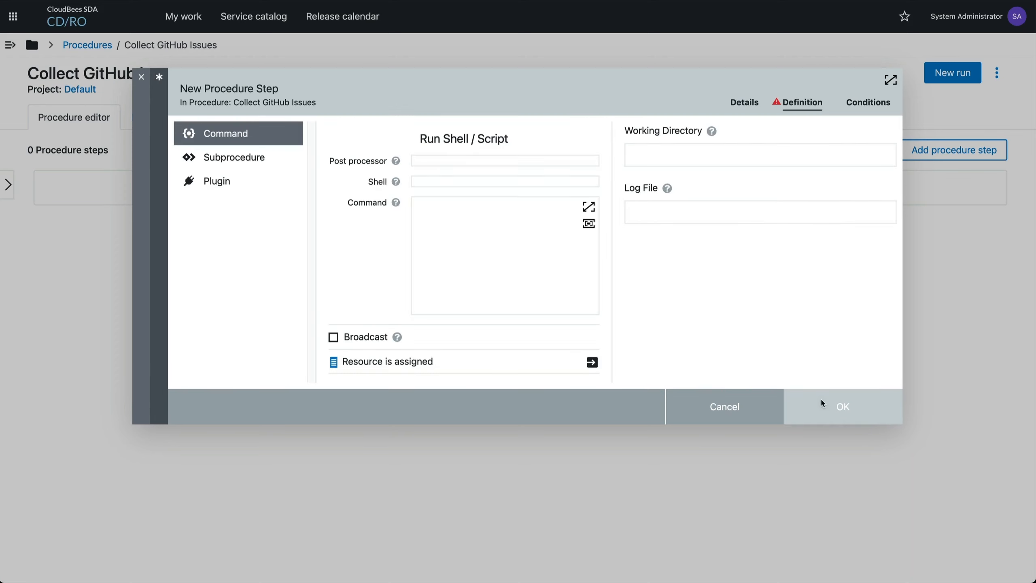
Copy the whole data_collector.sh script from the terminal editor and paste it as the Collect issues step's command in CD/RO
left_click(510, 285)
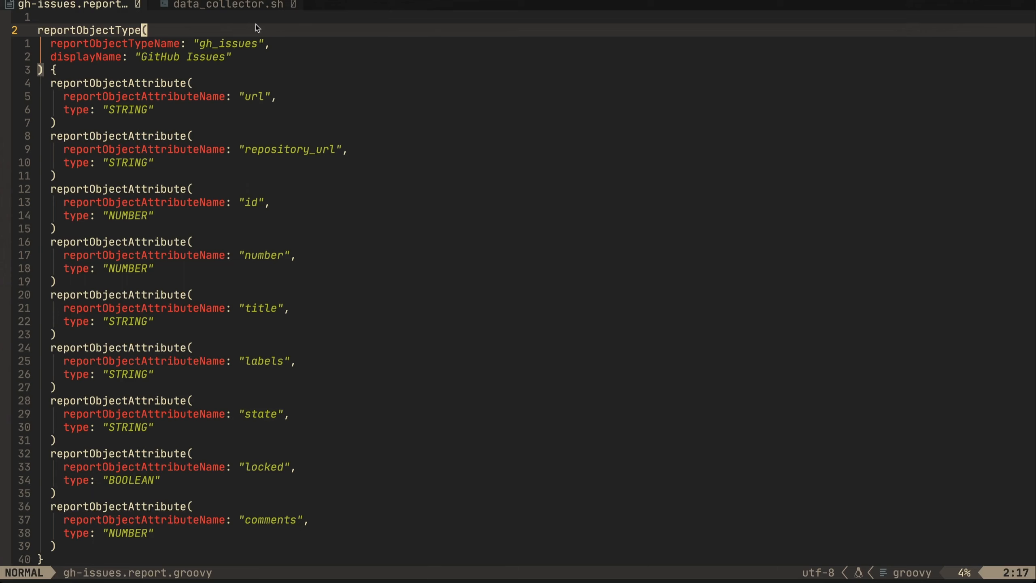
key("Tab")
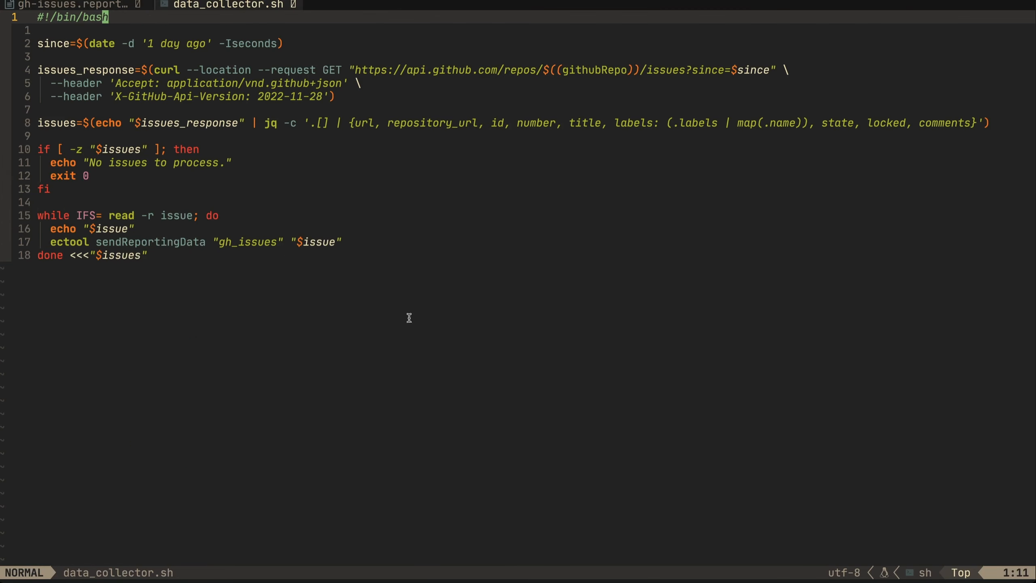
key("V")
key("j")
key("j")
key("j")
key("j")
key("j")
key("j")
key("j")
key("j")
key("j")
key("j")
key("j")
key("j")
key("j")
key("j")
key("j")
key("j")
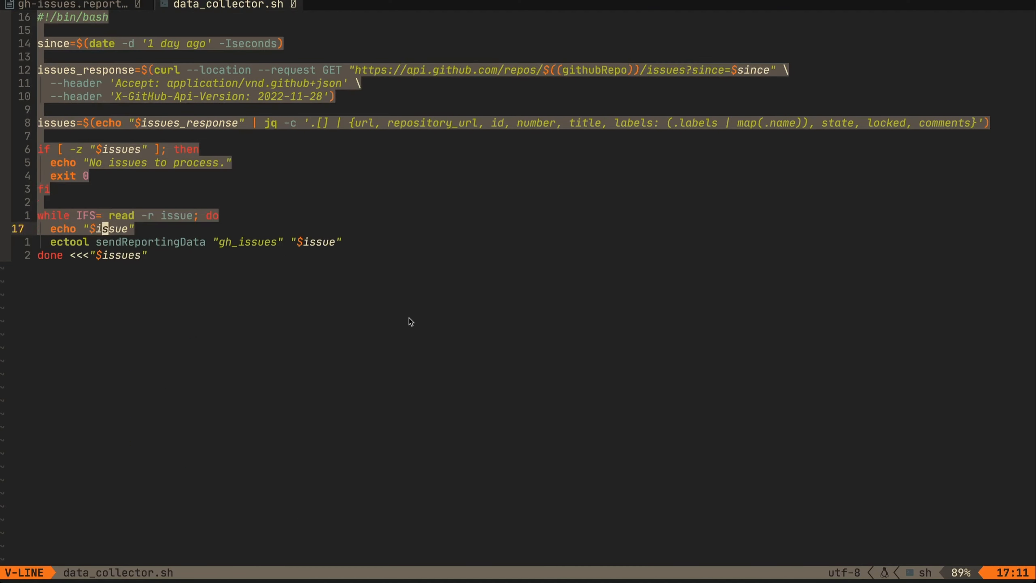
key("y")
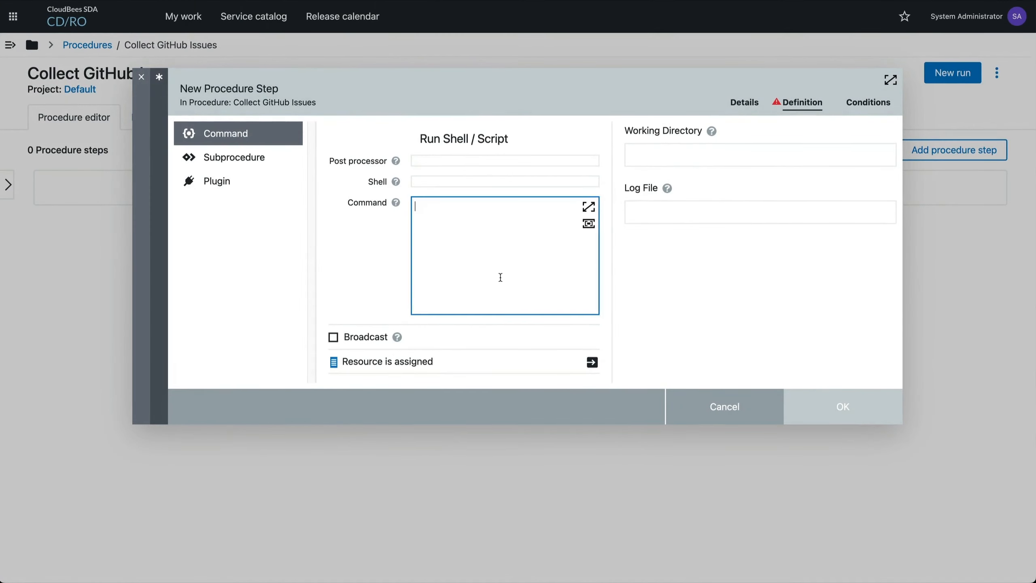
left_click(589, 207)
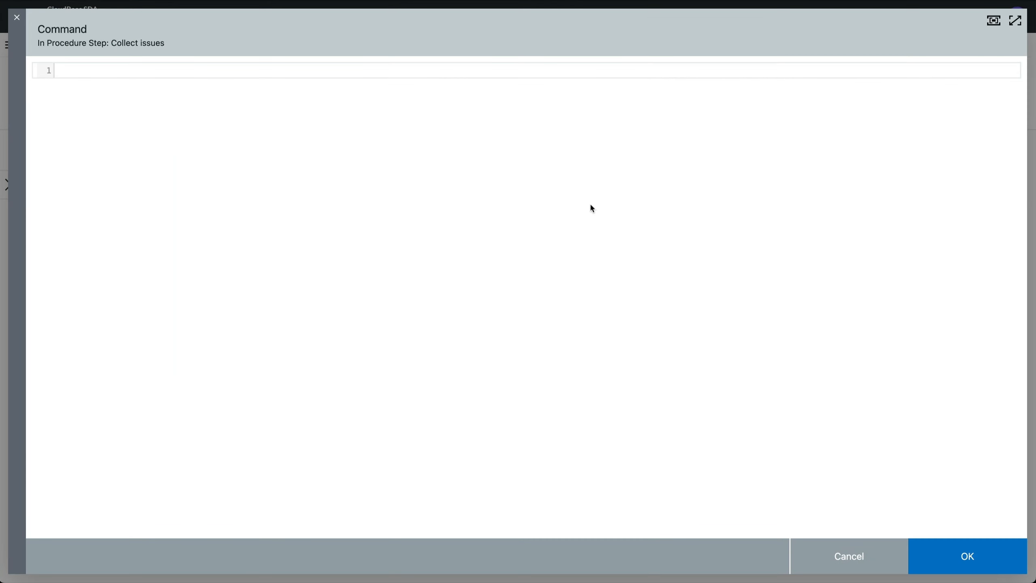
type("#!/bin/bash  since=$(date -d '1 day ago' -Iseconds)  issues_response=$(curl --location --request GET \"https://api.github.com/repos/$[githubRepo])/issues?since=$since\" \\     --header 'Accept: application/vnd.github+json' \\     --header 'X-GitHub-Api-Version: 2022-11-28')  issues=$(echo \"$issues_response\" | jq -c '.[] | {url, repository_url, id, number, title, labels: (.labels | map(.name)), state, locked, comments}')  if [ -z \"$issues\" ]; then     echo \"No issues to process.\"     exit 0 fi  while IFS= read -r issue; do     echo \"$issue\"     ectool sendReportingData \"gh_issues\" \"$issue\" done <<<\"$issues\"")
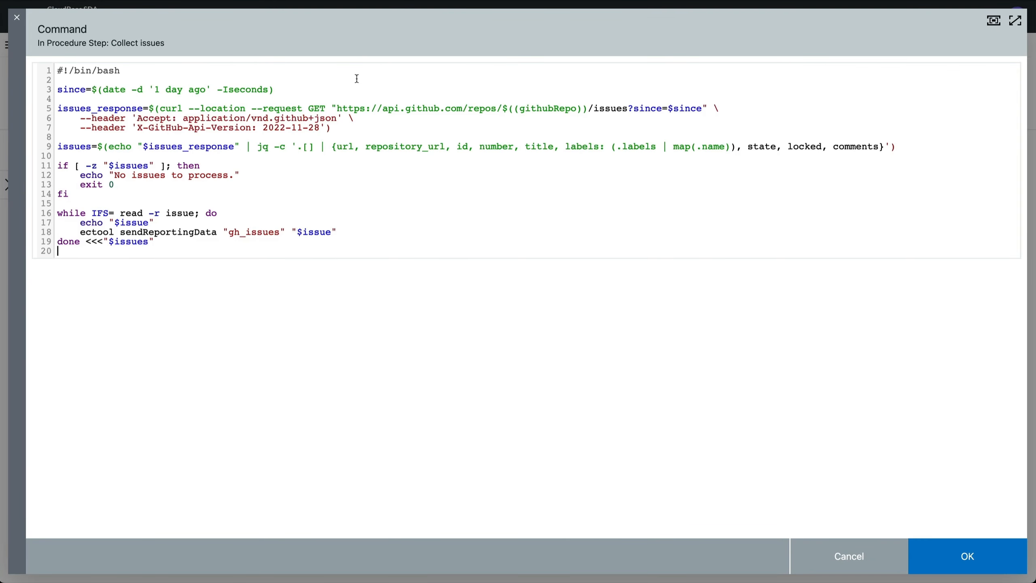
Change the parameter reference in the script's GitHub API URL to $[githubRepo]
left_click(582, 108)
key("BackSpace")
key("BackSpace")
type("]")
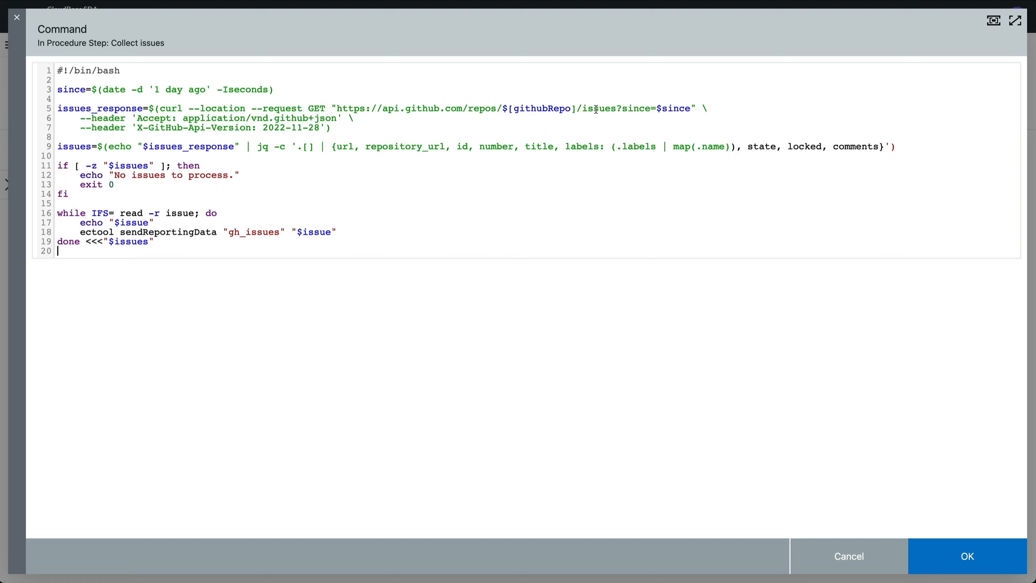
Review the script's since date, issues request, empty-result check, and the ectool sendReportingData call with its gh_issues and $issue arguments
left_click(323, 89)
left_click_drag(693, 109, 661, 108)
left_click(392, 127)
left_click_drag(129, 200, 103, 159)
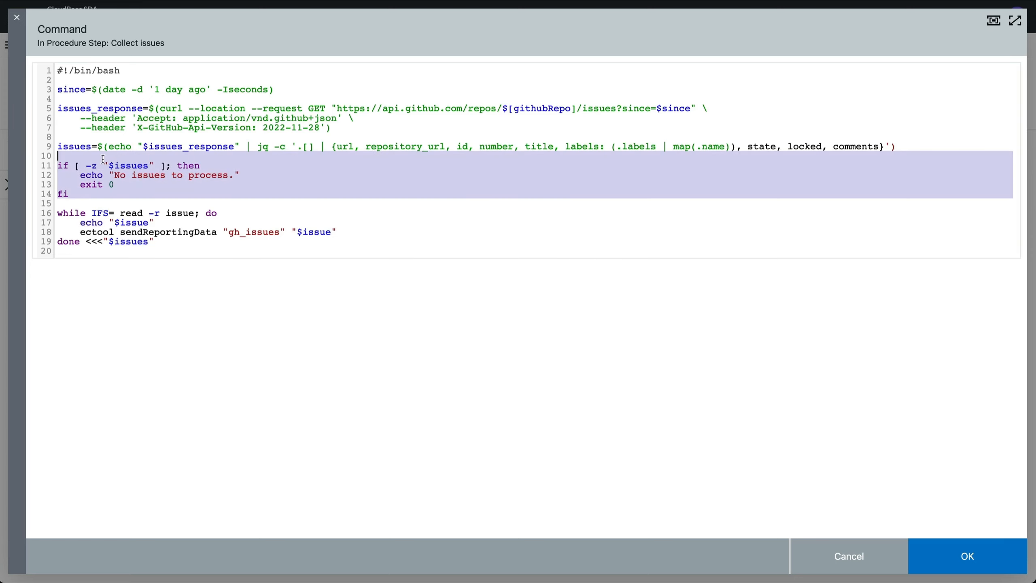
left_click(103, 160)
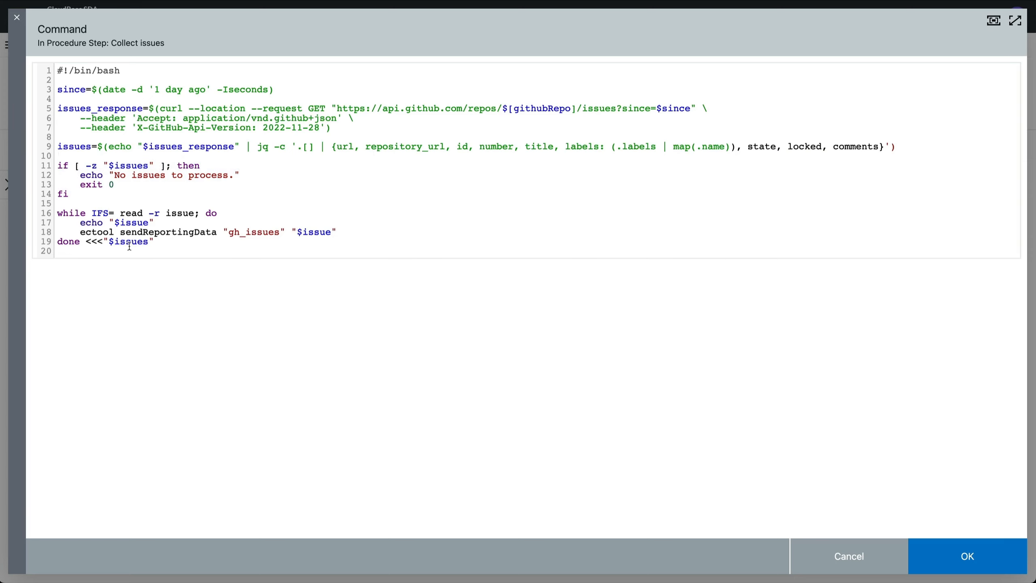
left_click_drag(118, 234, 213, 234)
left_click(110, 232)
left_click_drag(228, 232, 281, 233)
left_click(270, 245)
left_click_drag(298, 233, 331, 233)
left_click(331, 234)
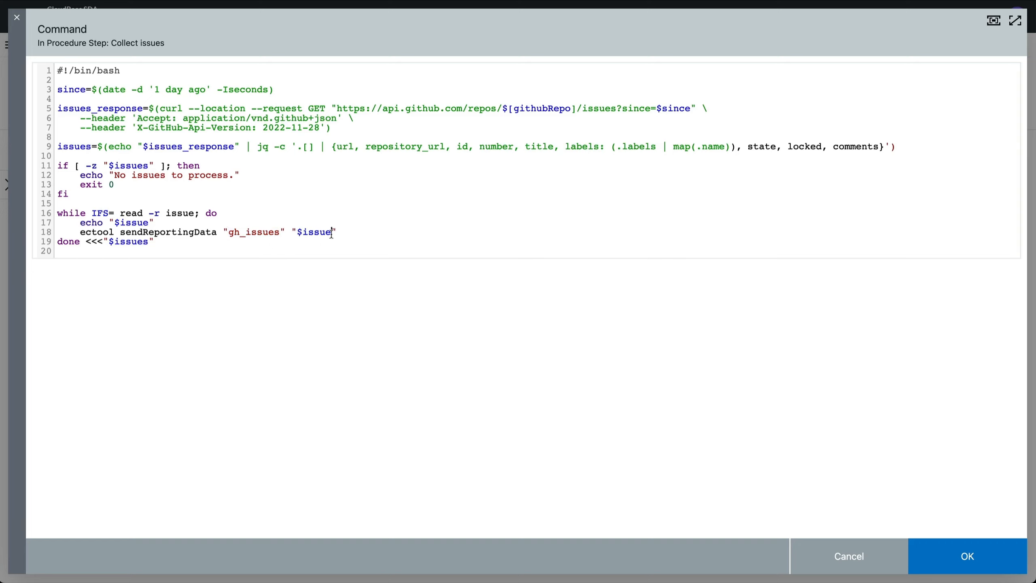
Save the command and the procedure step, then run the procedure with GitHub Repo set to containerd/containerd
left_click(943, 573)
left_click(856, 393)
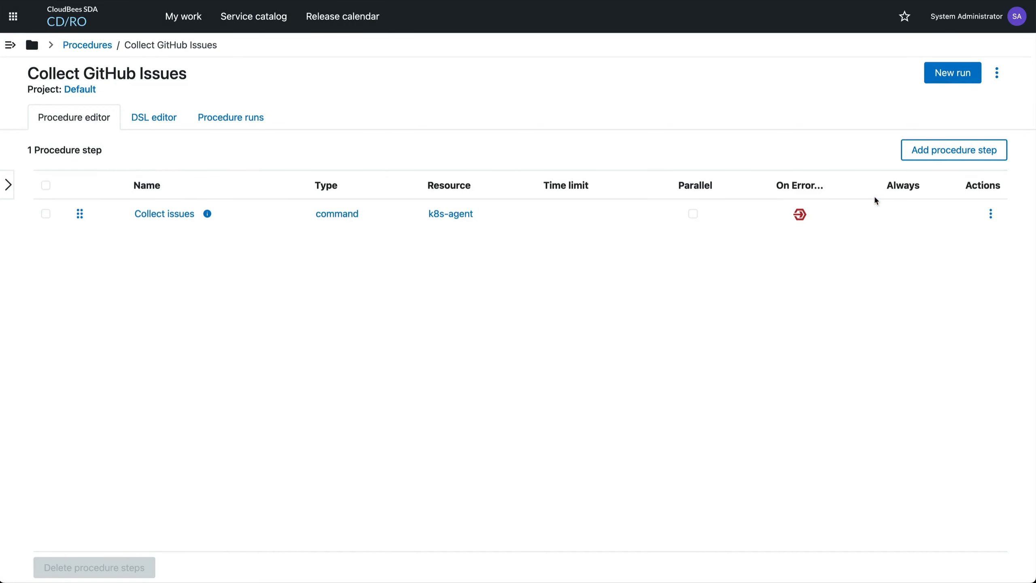
left_click(958, 72)
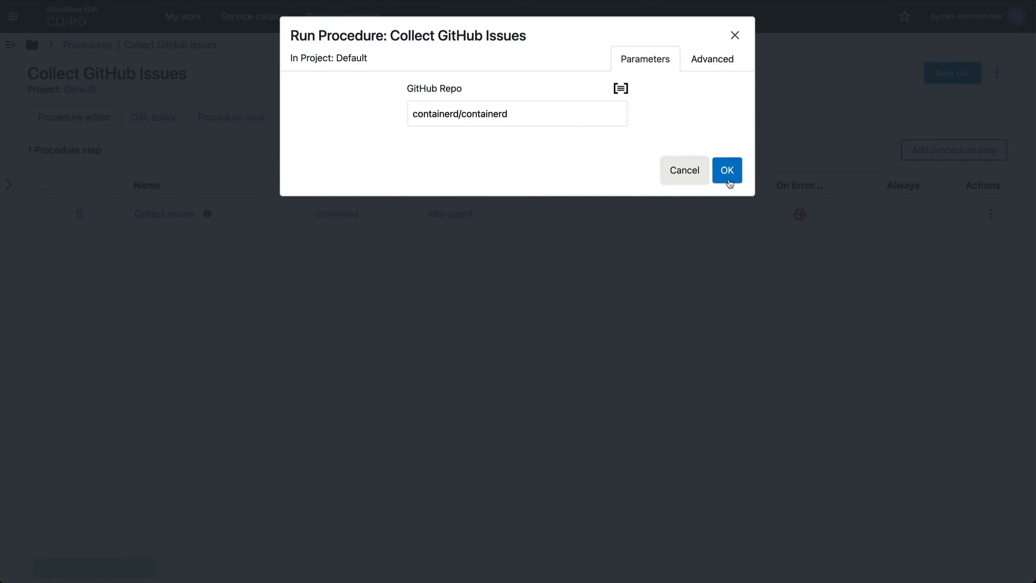
left_click(728, 178)
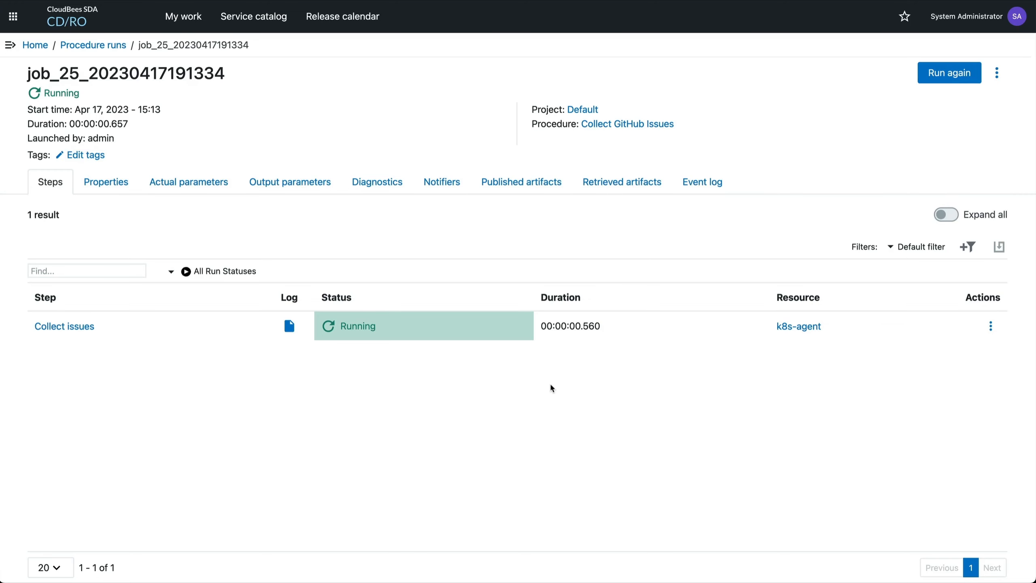
Open the Collect issues step's log and examine the full issue records, then return to the procedure run
left_click(289, 325)
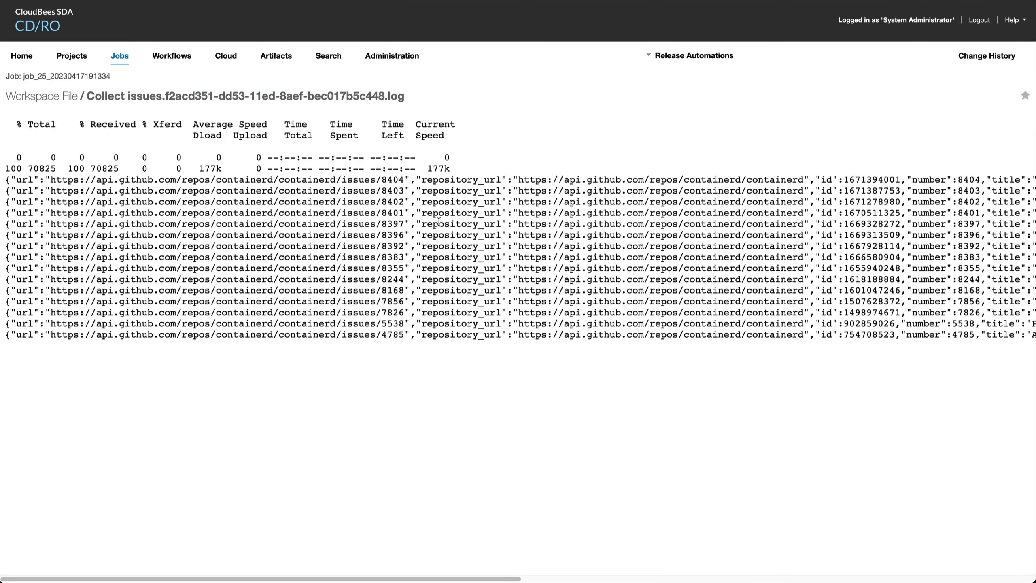
scroll(438, 220, "right", 20)
left_click_drag(319, 180, 649, 188)
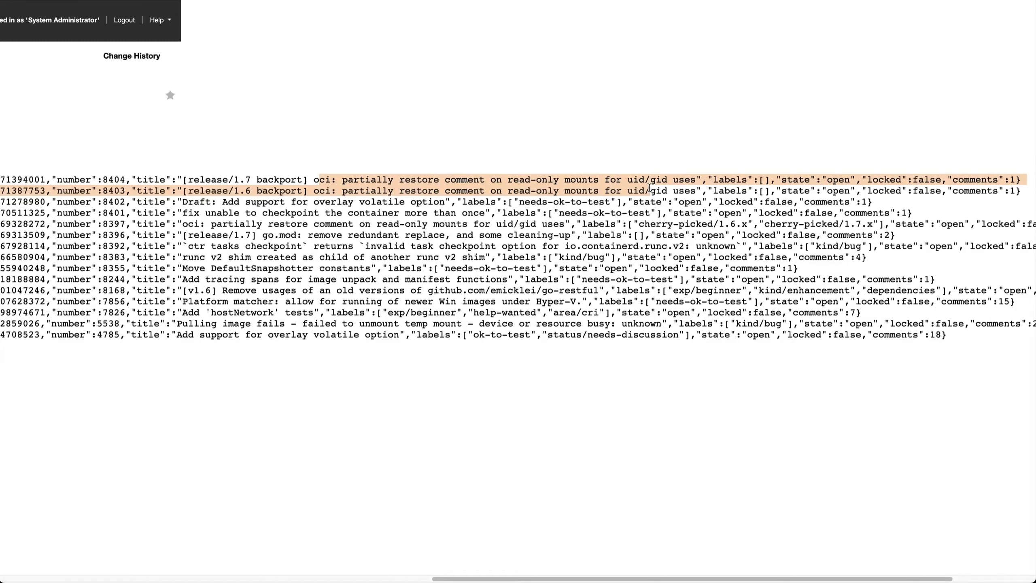
left_click(279, 250)
scroll(285, 348, "left", 20)
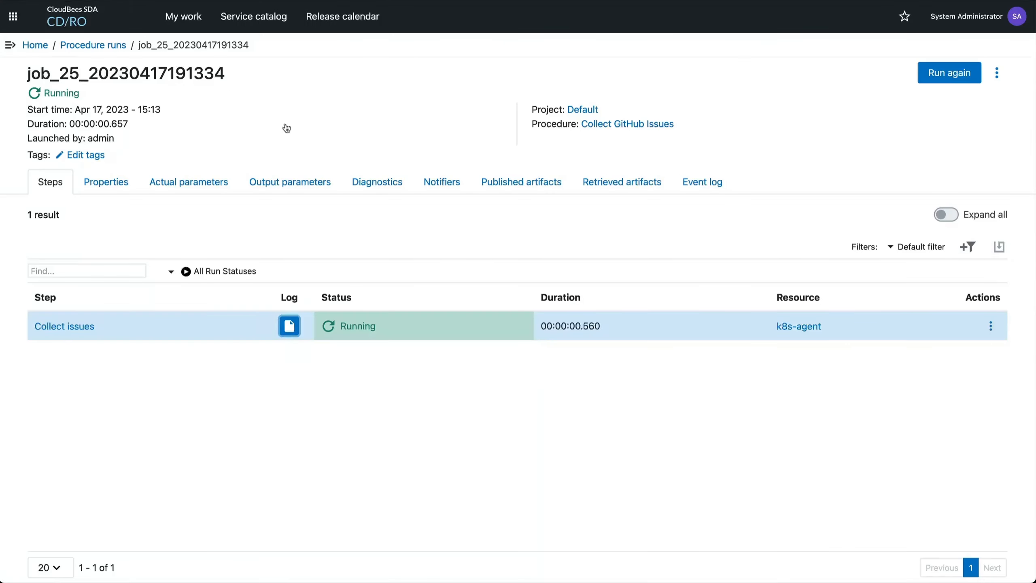
key("super+r")
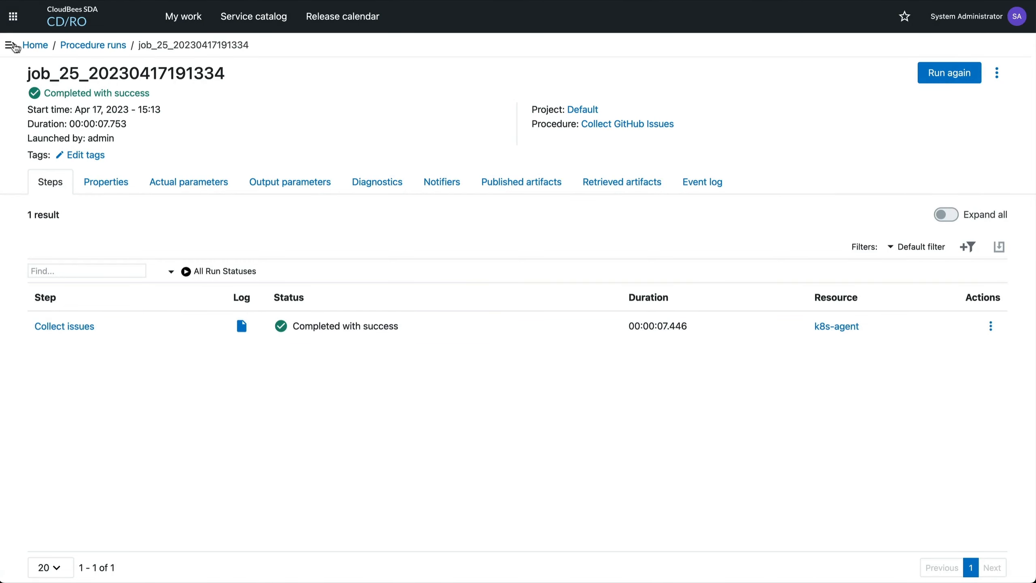
Open the GitHub Issues report from the analytics reports and examine the collected data in its tabular preview
left_click(10, 45)
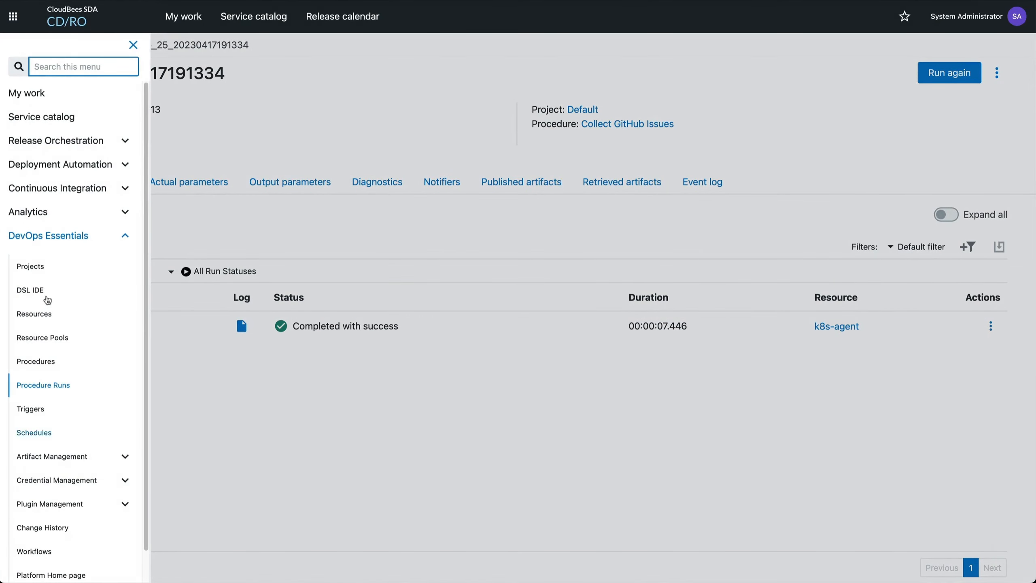
type("repor")
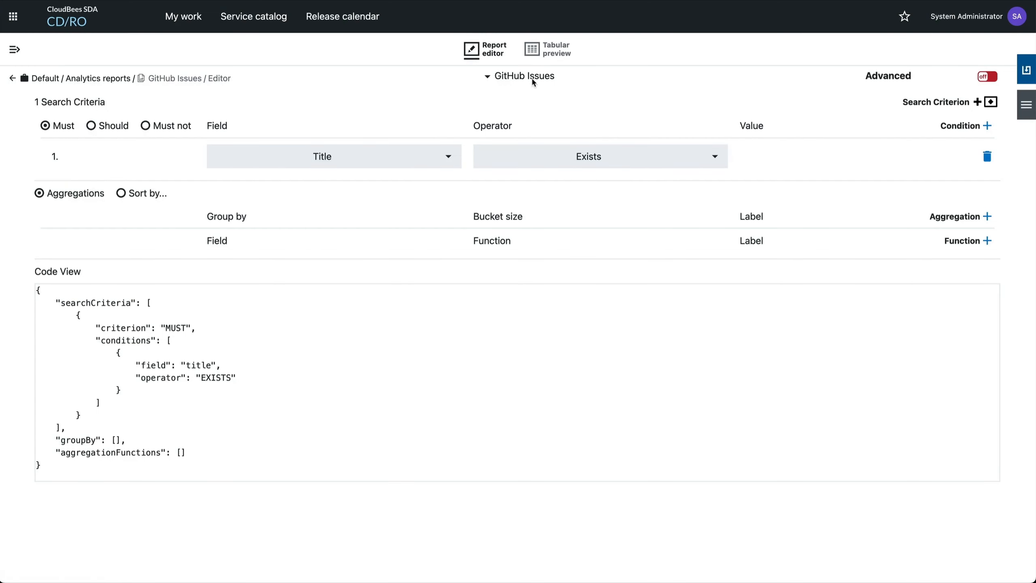
left_click(547, 50)
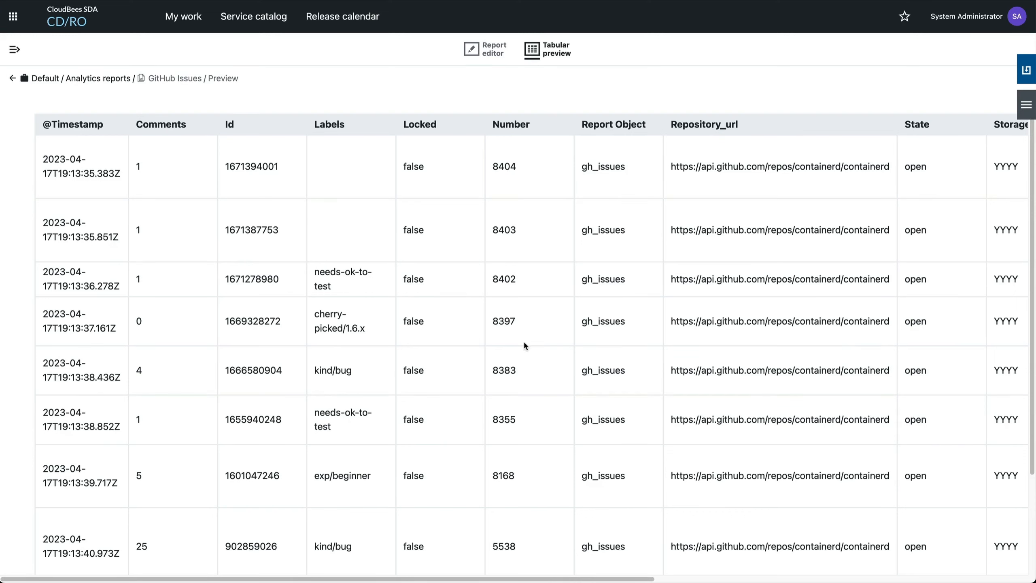
scroll(523, 340, "right", 4)
scroll(523, 340, "left", 4)
scroll(240, 442, "left", 5)
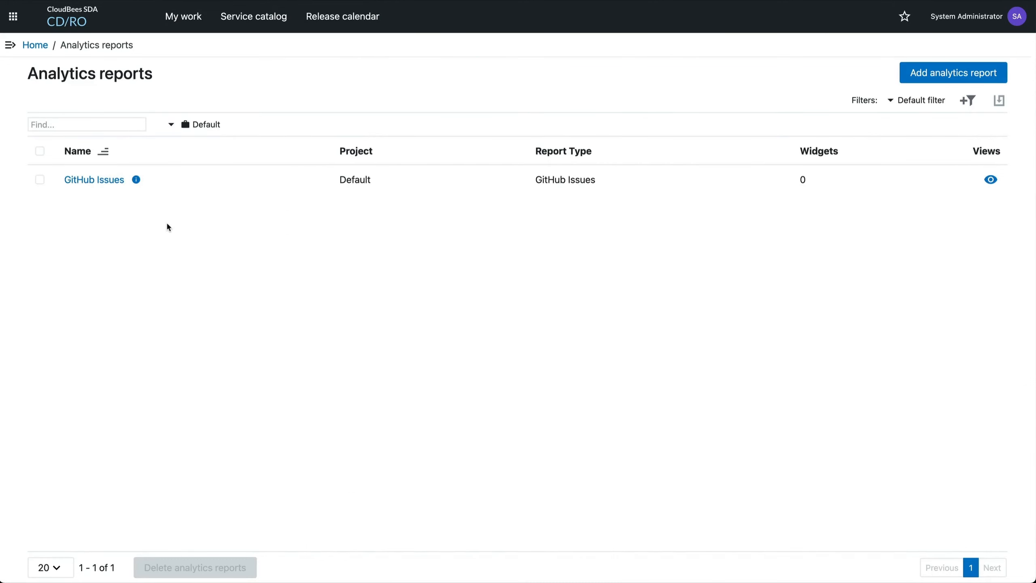
Create a standard analytics dashboard named GitHub Issues in the Default project
left_click(10, 45)
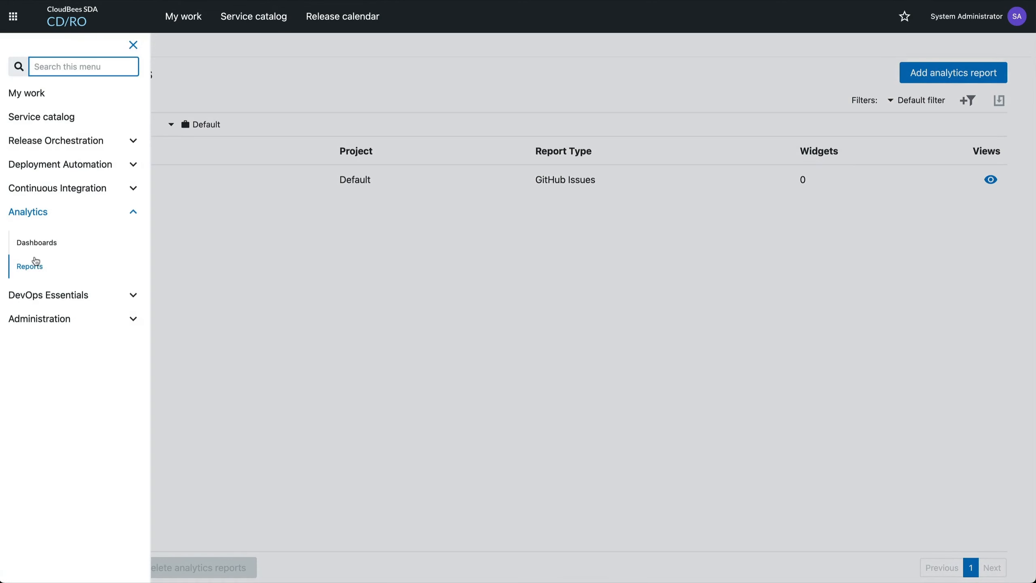
left_click(36, 245)
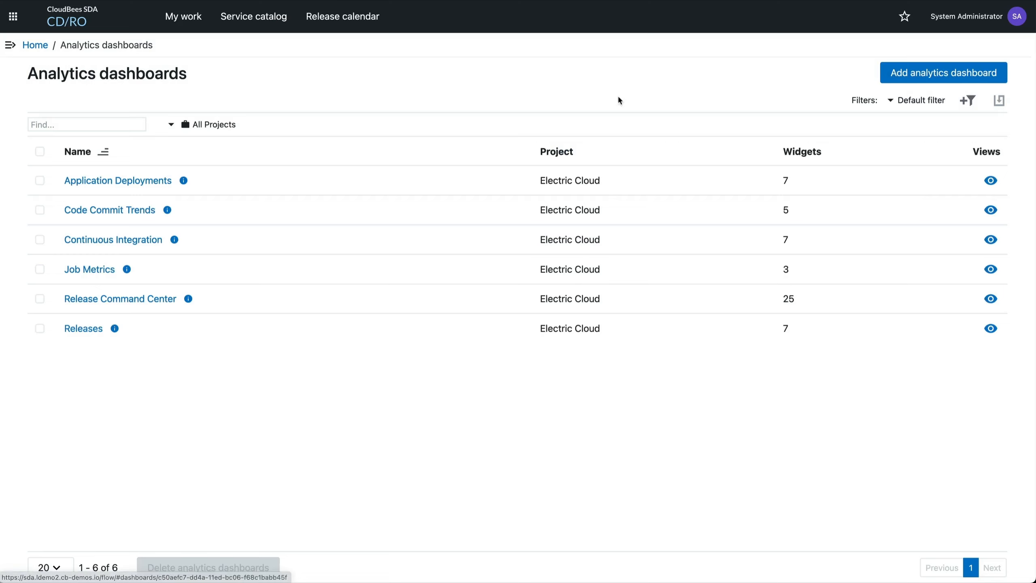
left_click(931, 68)
left_click(441, 175)
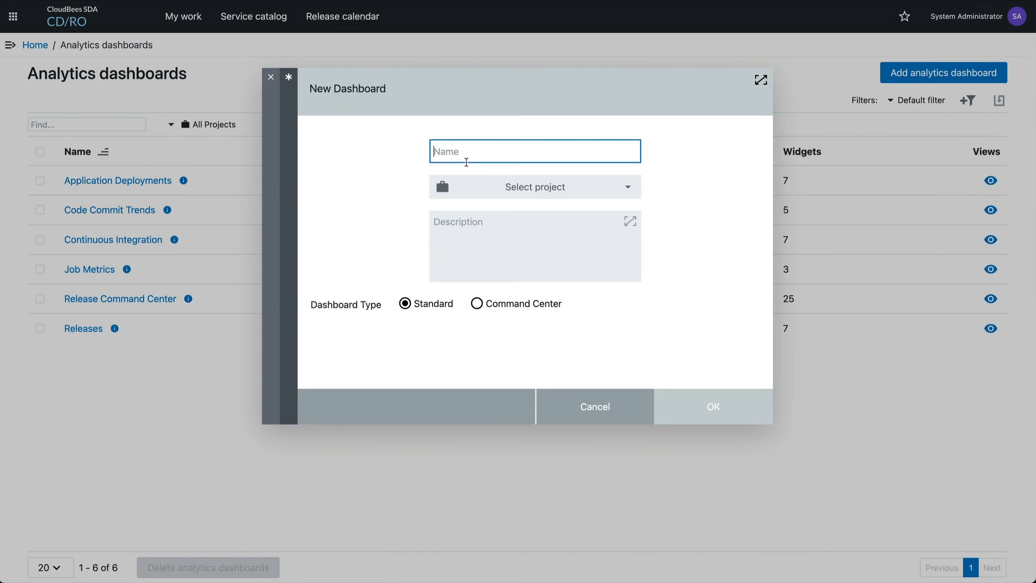
type("GitHub Issues")
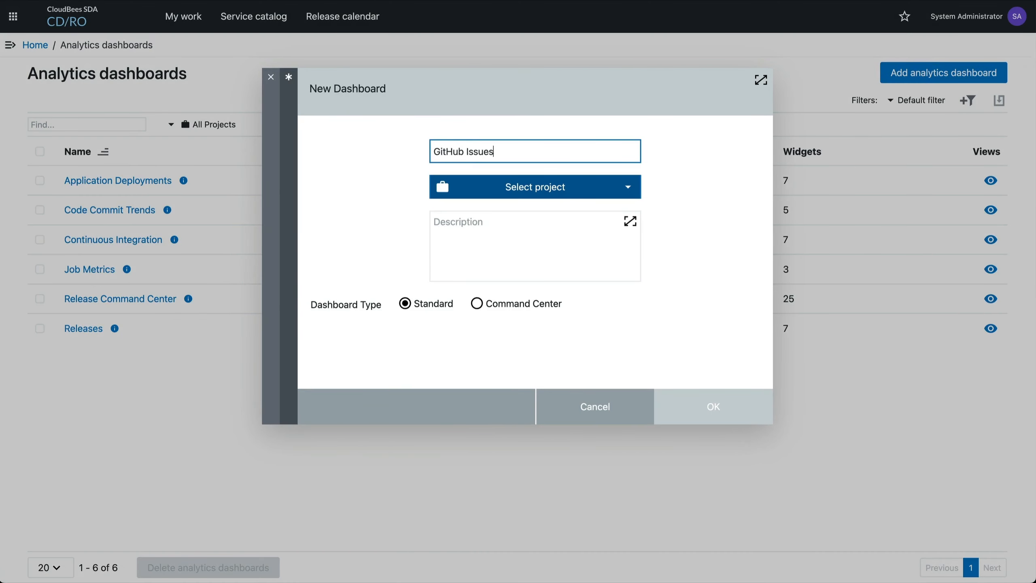
left_click(494, 188)
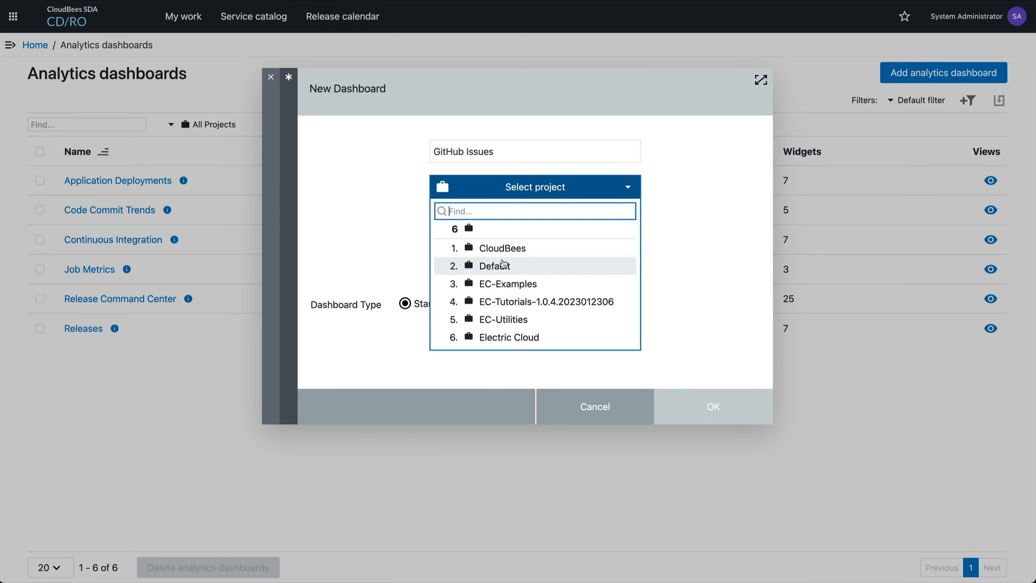
left_click(502, 262)
left_click(721, 413)
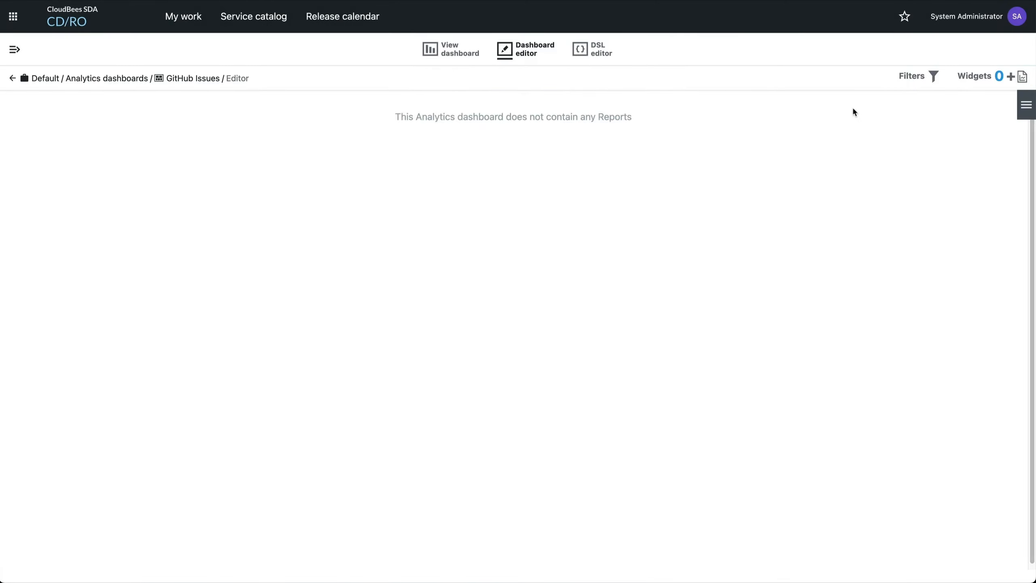
Add a widget named Issue types to the GitHub Issues dashboard and open its definition
left_click(1012, 81)
left_click(956, 89)
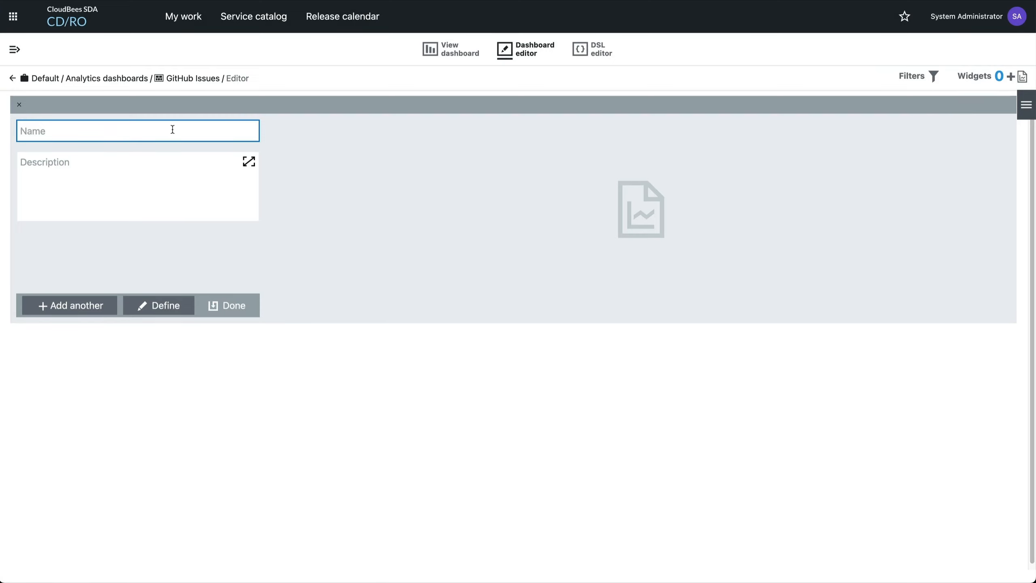
type("Issu")
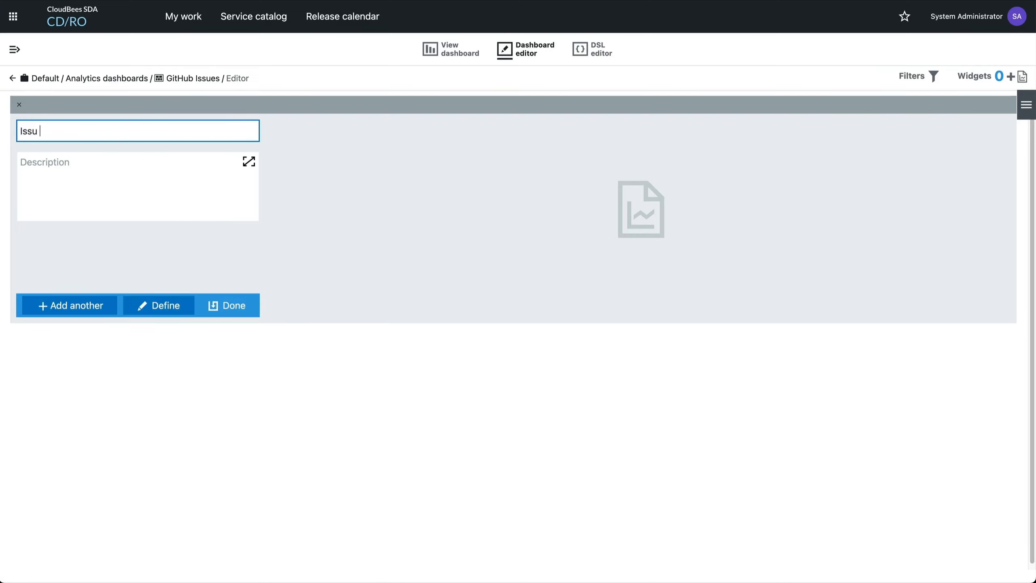
type("e types")
left_click(129, 204)
left_click(138, 298)
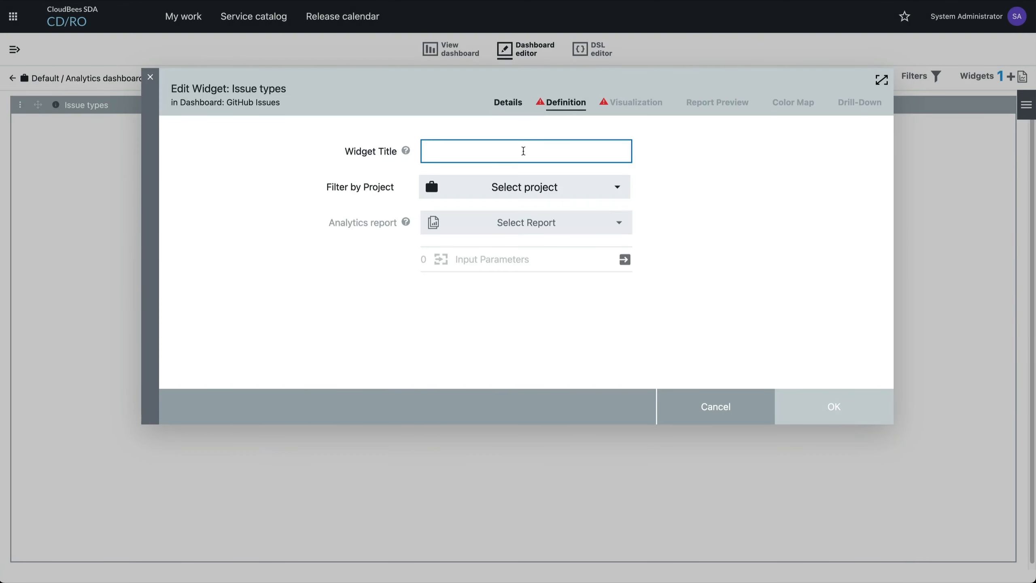
Set the widget title to Issue types and base it on the GitHub Issues report from the Default project
type("Issue types")
left_click(509, 192)
left_click(506, 266)
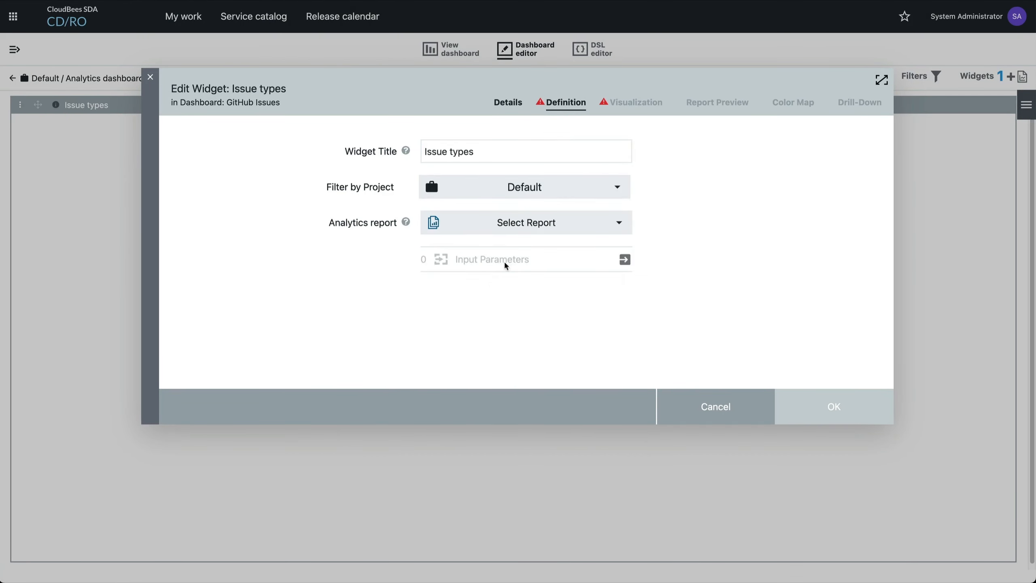
left_click(502, 230)
left_click(499, 268)
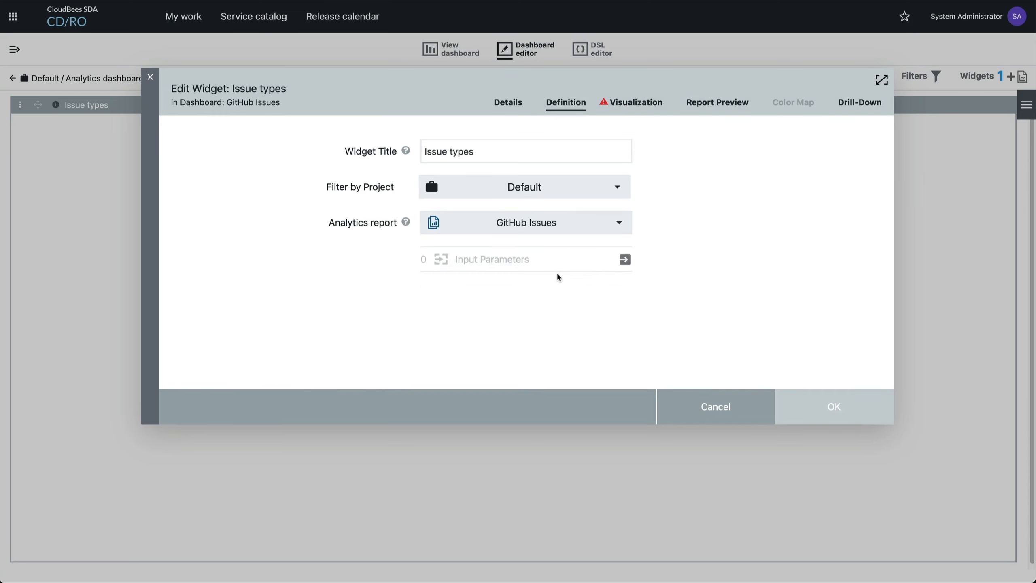
Set the Issue types widget's visualization to a Horizontal Bar Chart
left_click(651, 105)
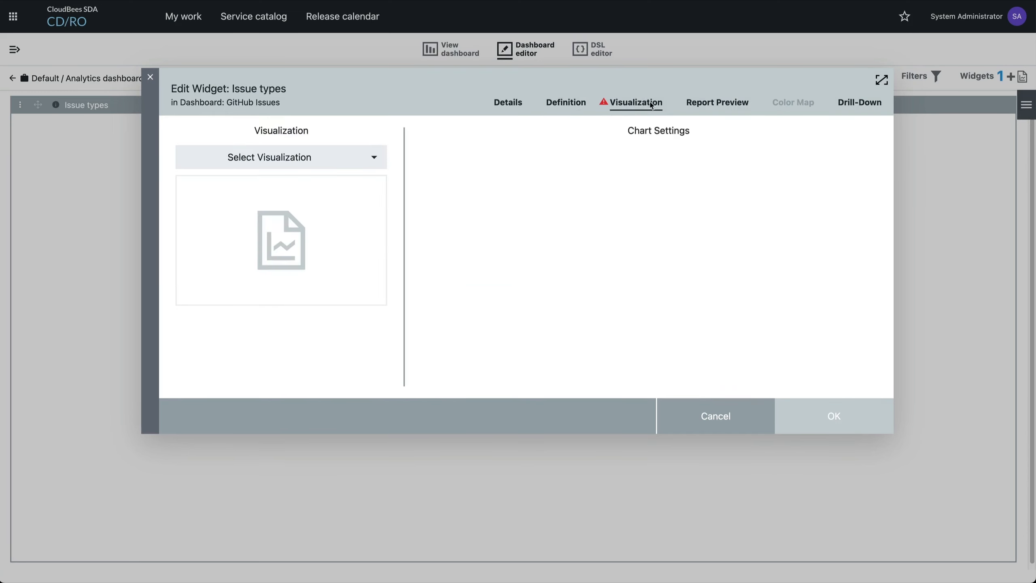
left_click(348, 168)
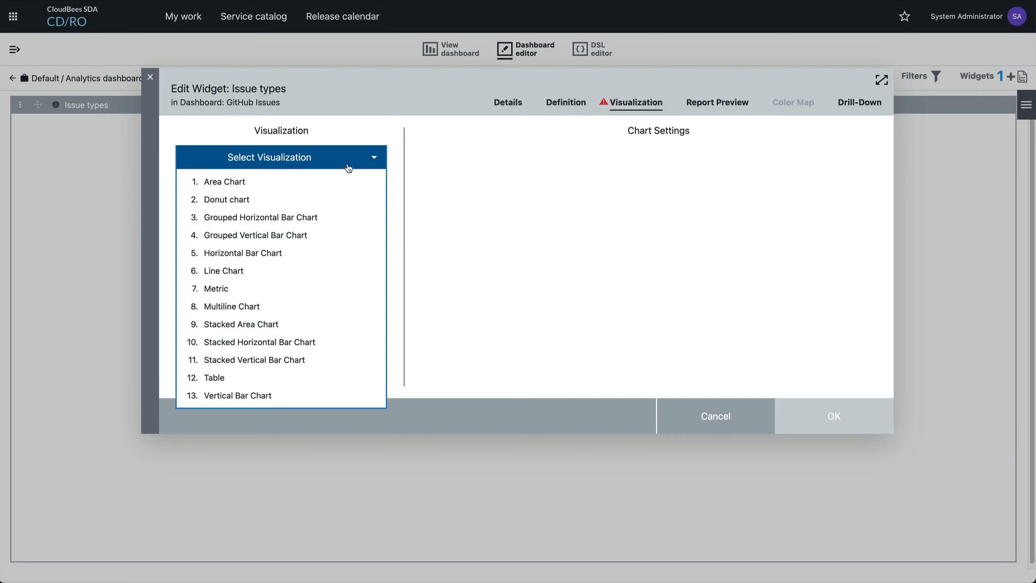
left_click(326, 257)
Set the chart's X-axis to Total Count displayed as Number, and its Y-axis to Labels
left_click(636, 158)
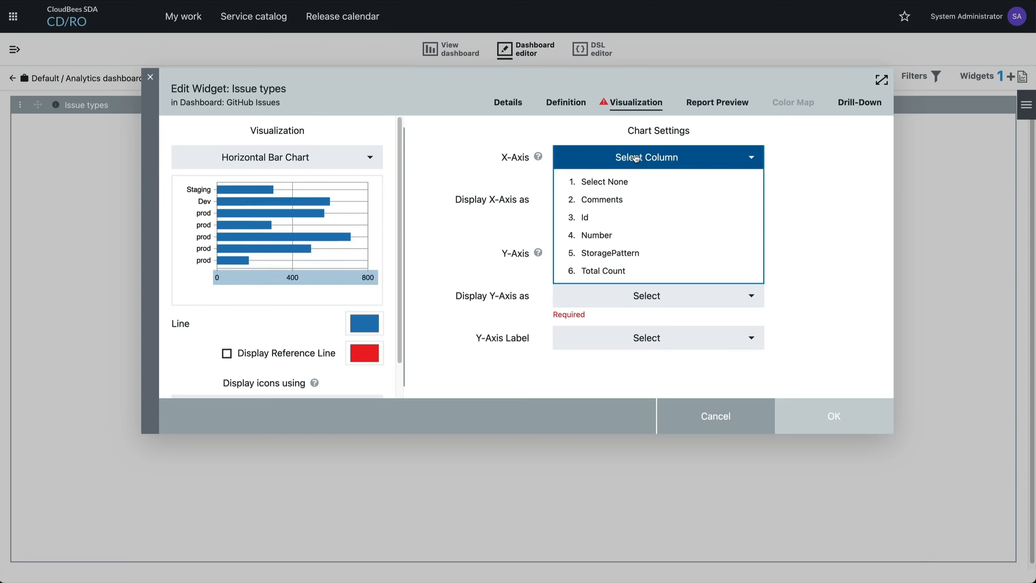
left_click(628, 236)
left_click(670, 190)
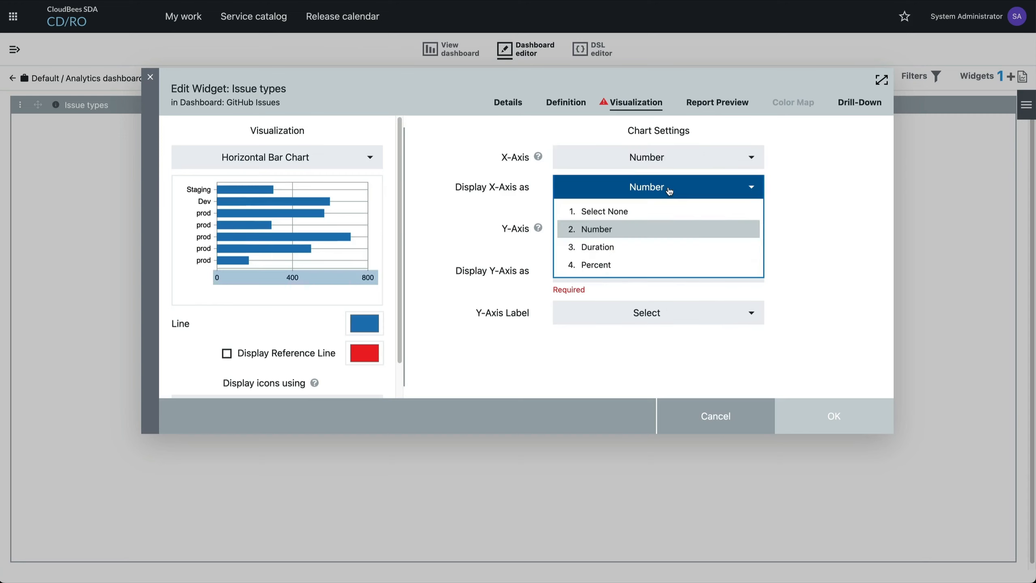
left_click(646, 167)
left_click(640, 271)
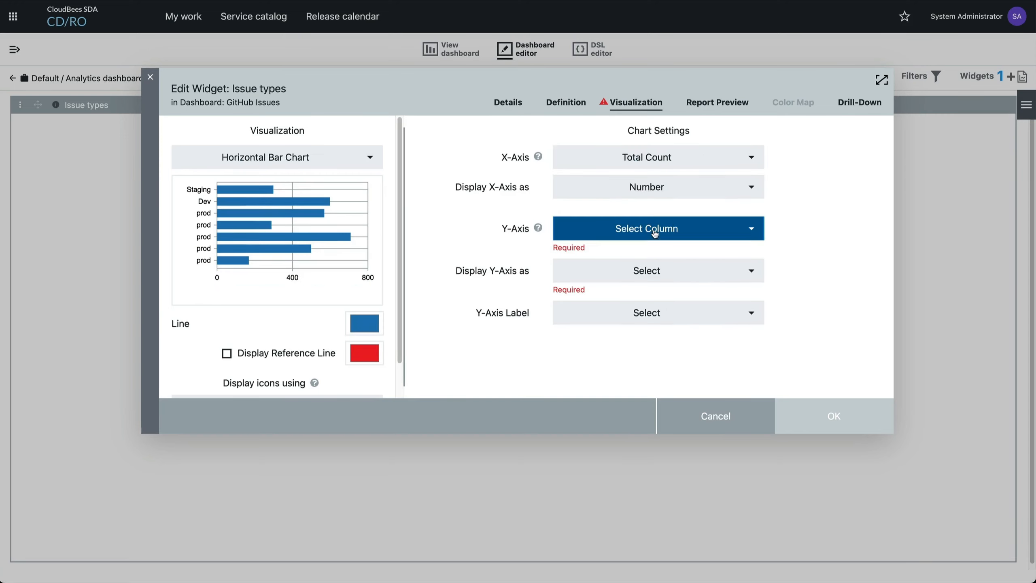
left_click(654, 234)
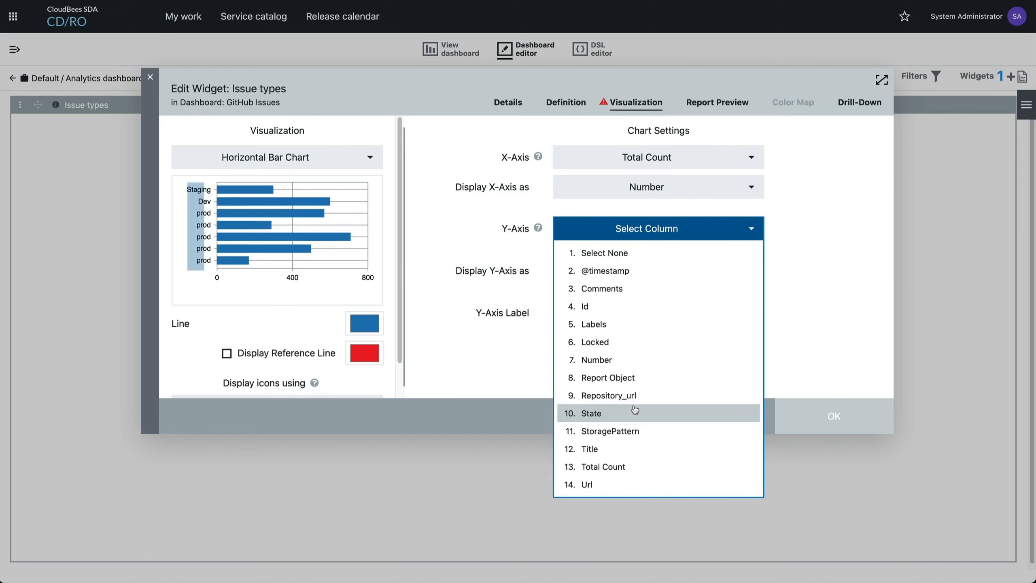
left_click(634, 323)
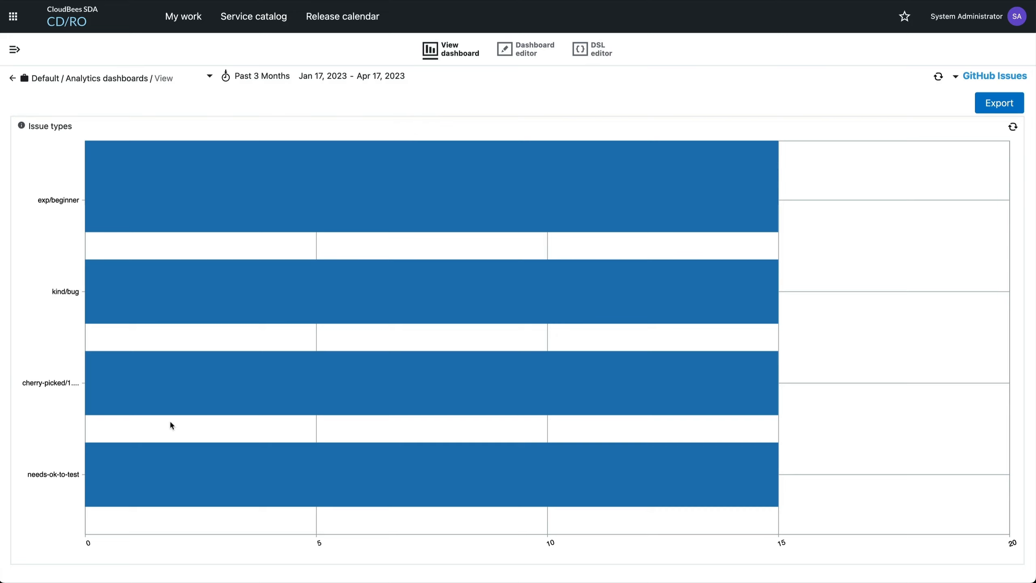
Open the GitHub Issues report in the analytics reports and add an aggregation grouped by Labels
left_click(14, 50)
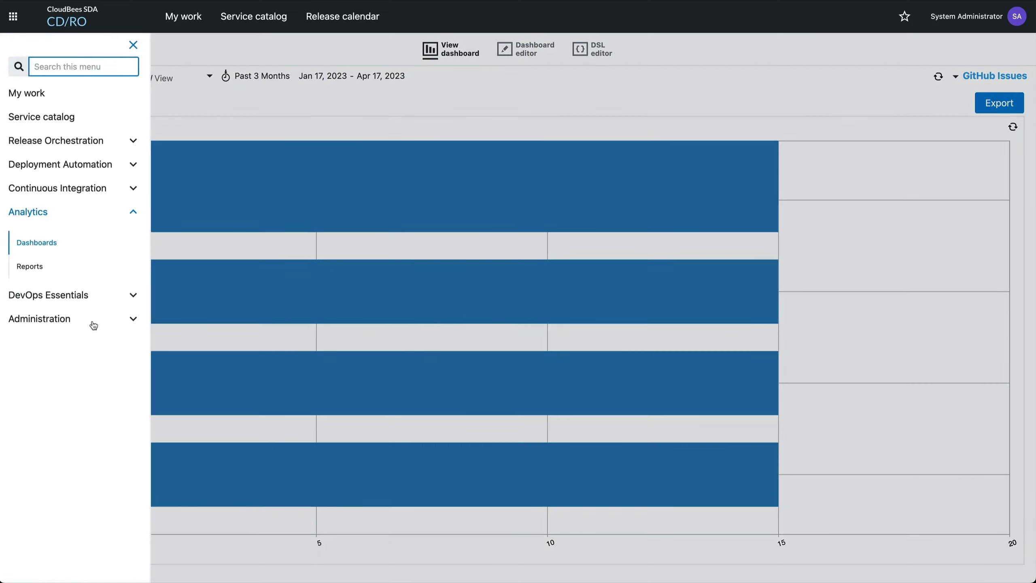
left_click(33, 266)
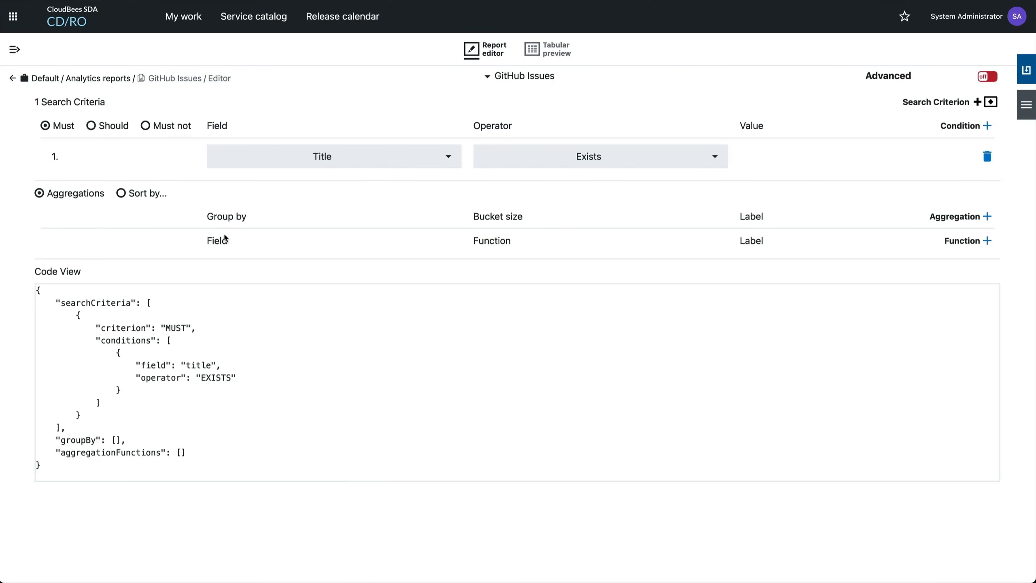
left_click(987, 216)
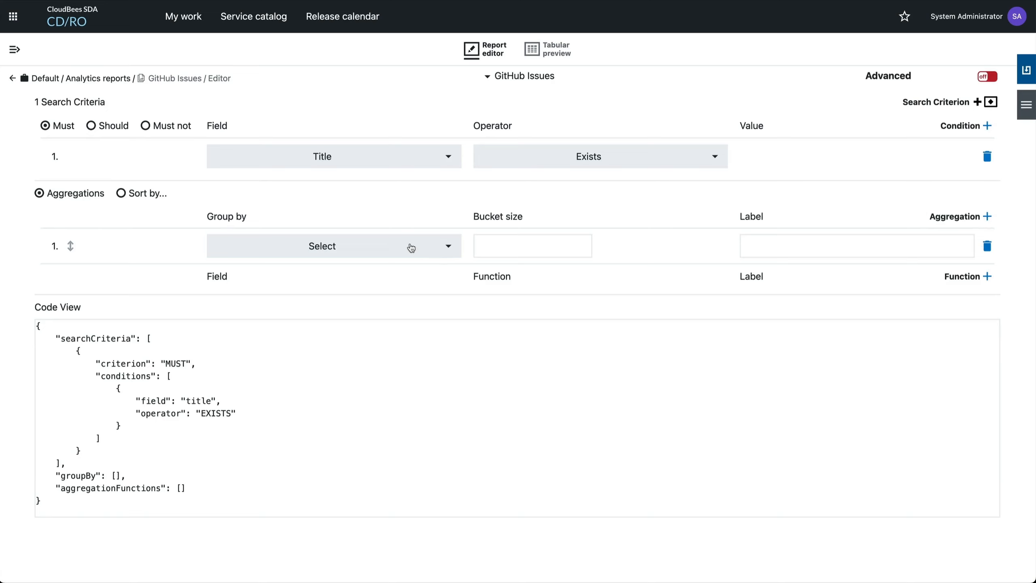
left_click(411, 247)
left_click(340, 270)
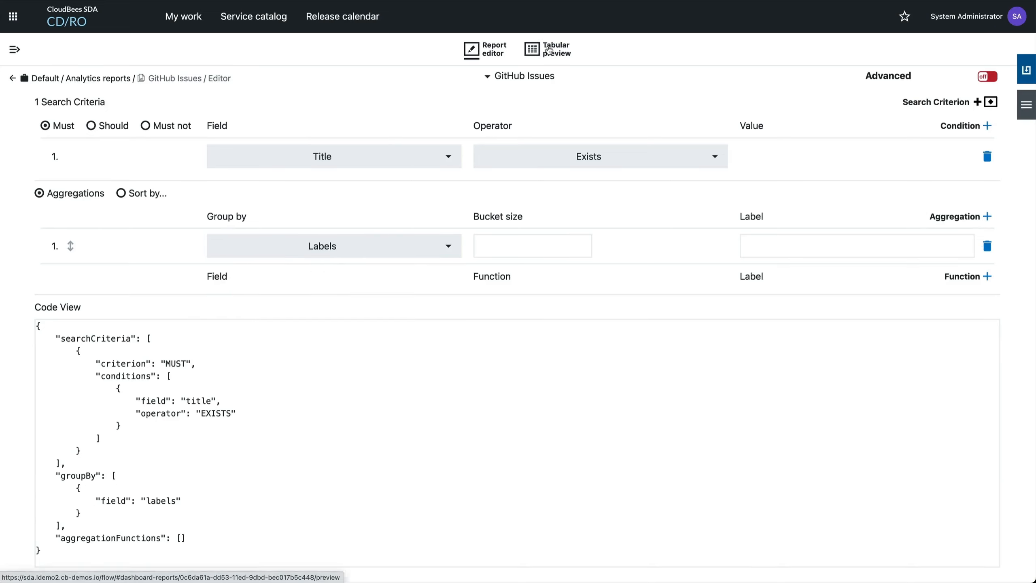
Examine the label aggregation in the report's tabular preview, then return to the report editor
left_click(549, 49)
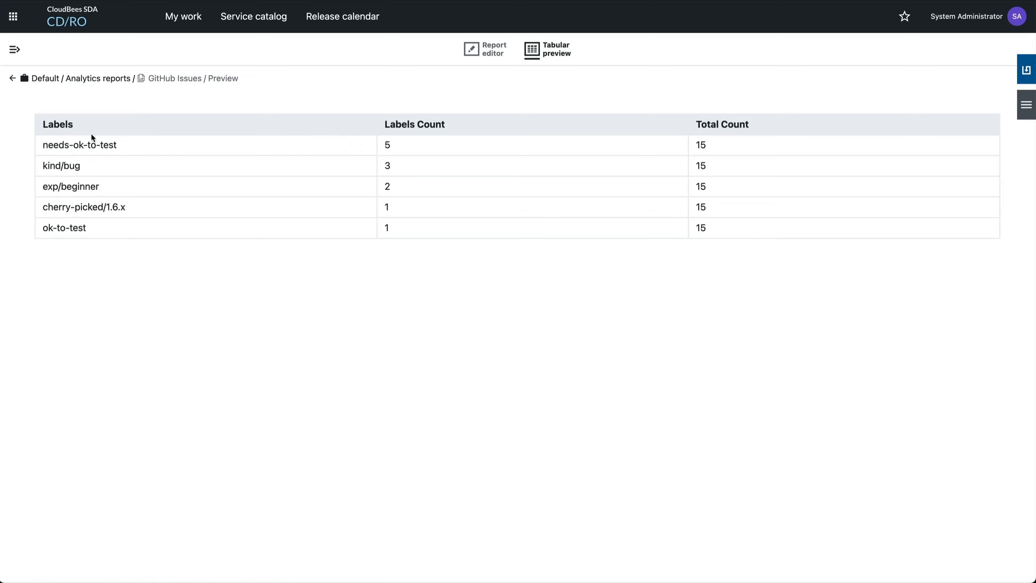
left_click_drag(42, 149, 157, 150)
left_click(155, 150)
left_click(482, 48)
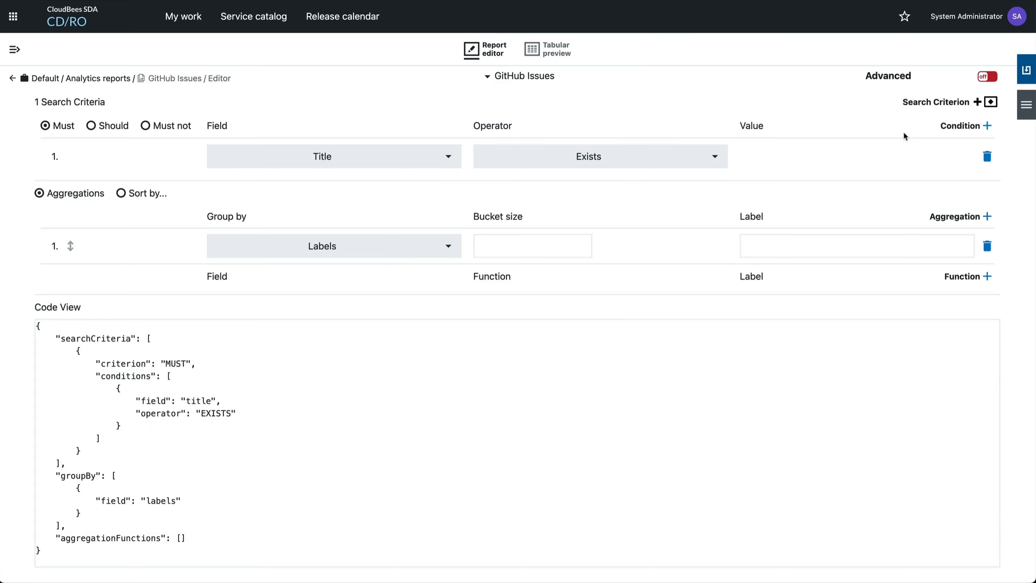
Rename the aggregated report to GitHub Issue Labels in its details
left_click(1026, 105)
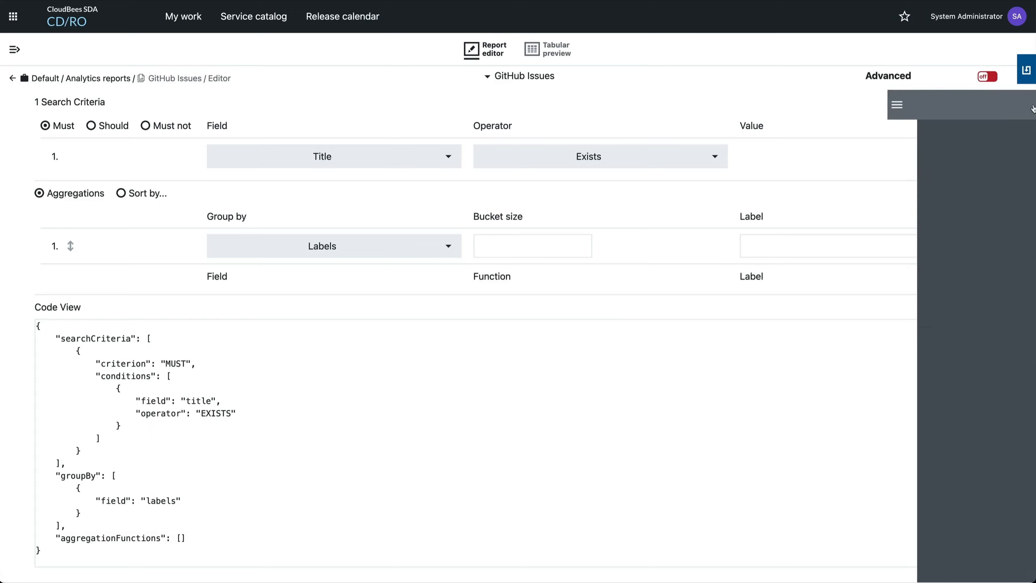
left_click(997, 138)
triple_click(486, 146)
type("GitHub Issue Labels")
key("Return")
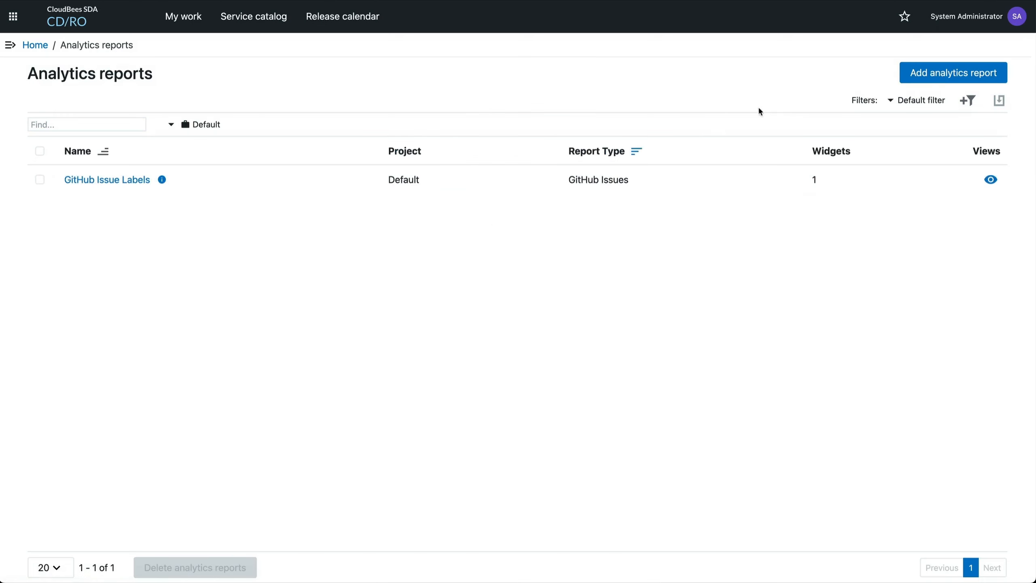
Add a new analytics report named GitHub Issues with the GitHub Issues report type
left_click(958, 80)
type("GitHub Issues")
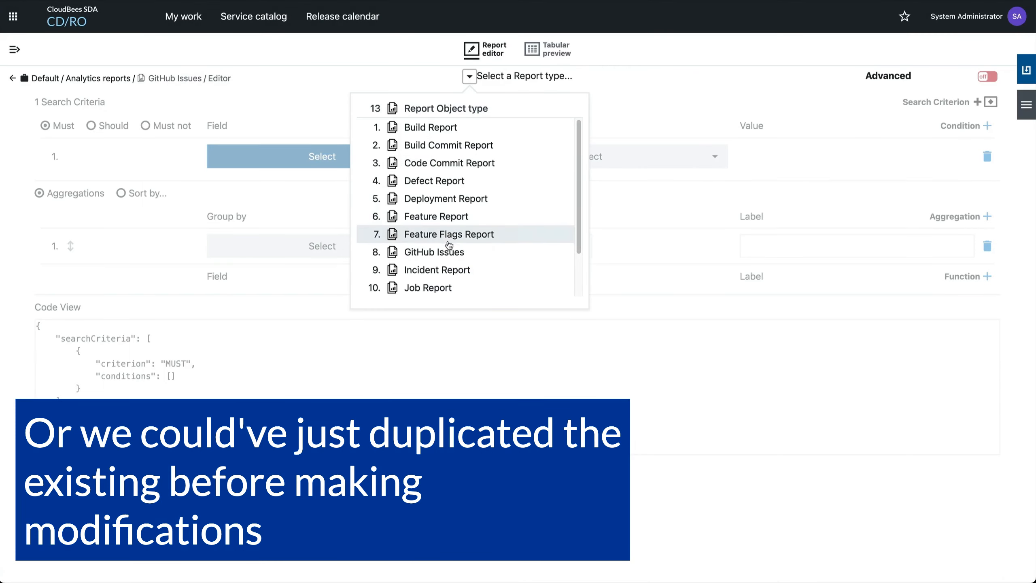
left_click(450, 245)
Set the new report's search criterion to Title with the Exists operator and save the report
left_click(391, 157)
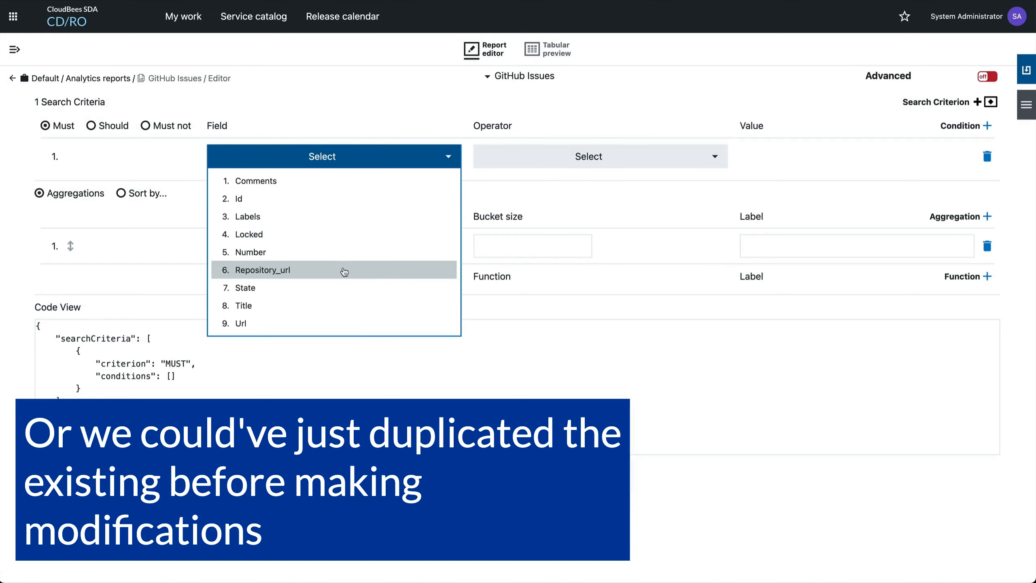
left_click(344, 306)
left_click(565, 161)
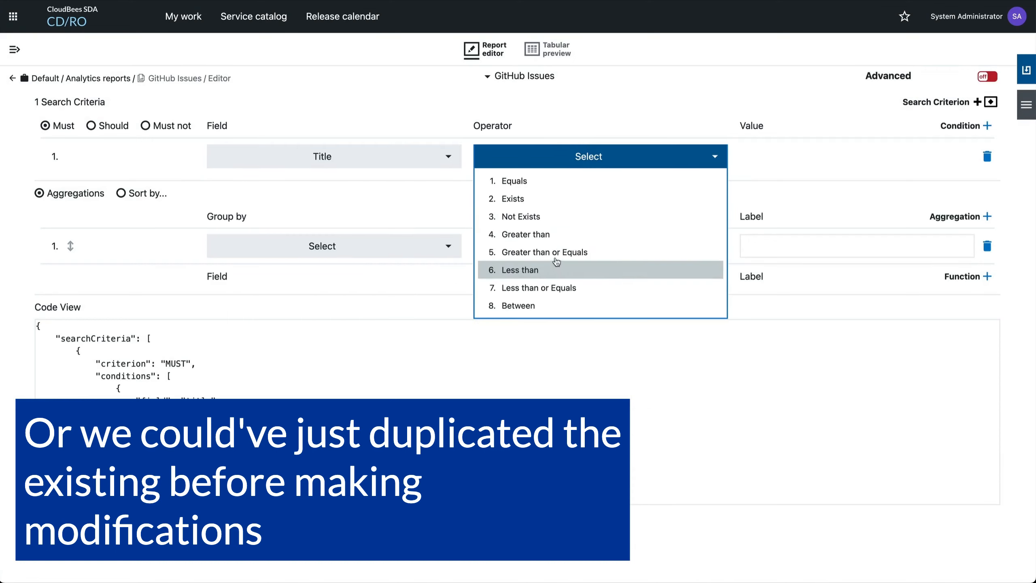
left_click(546, 199)
left_click(1024, 80)
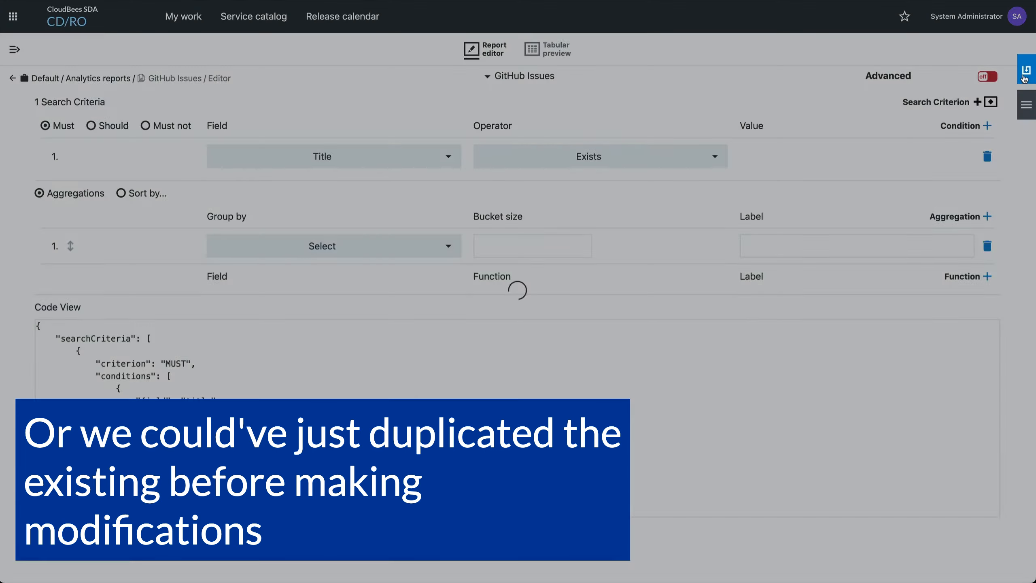
Open the GitHub Issues dashboard in the dashboard editor
left_click(14, 50)
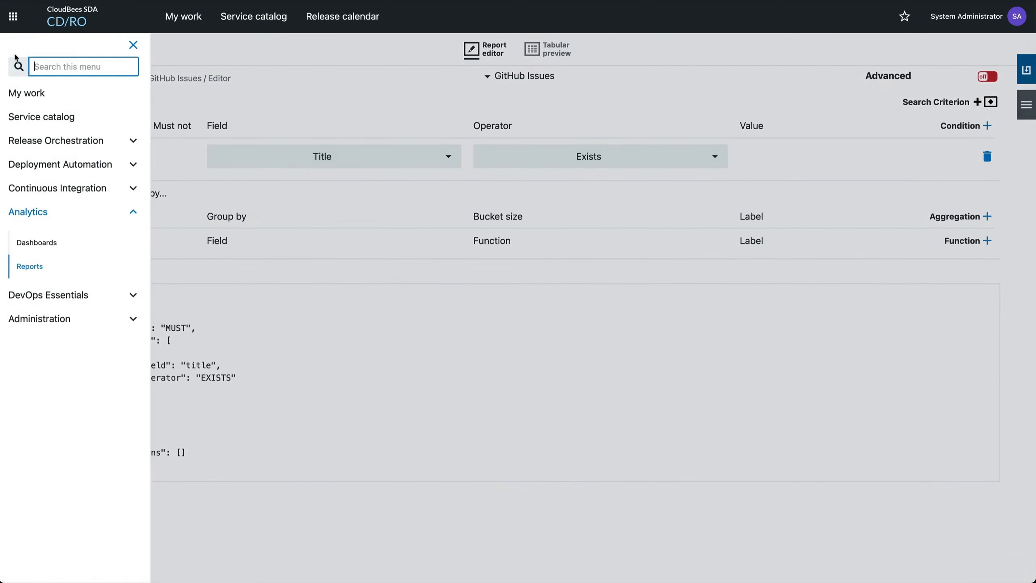
left_click(37, 242)
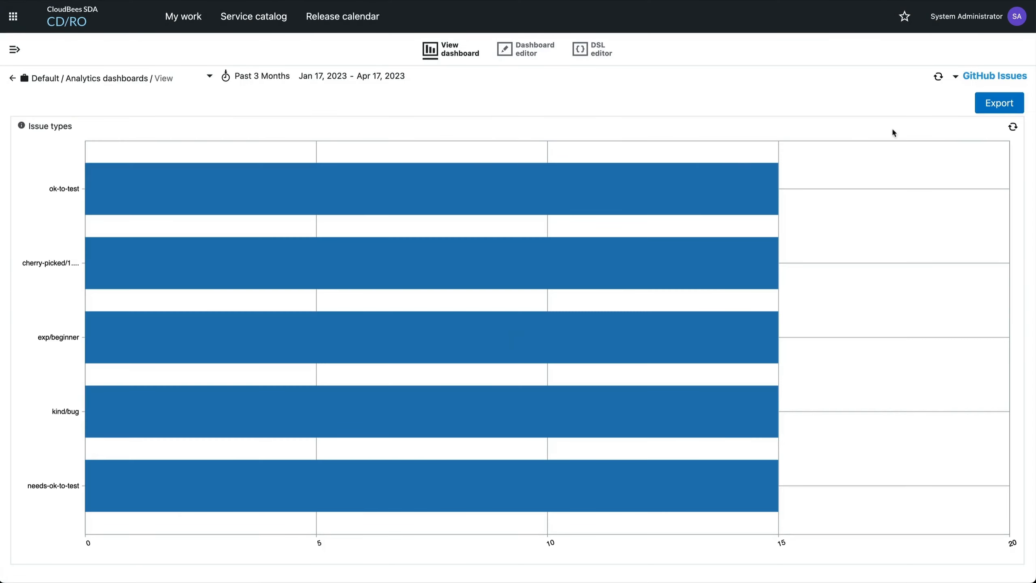
left_click(526, 49)
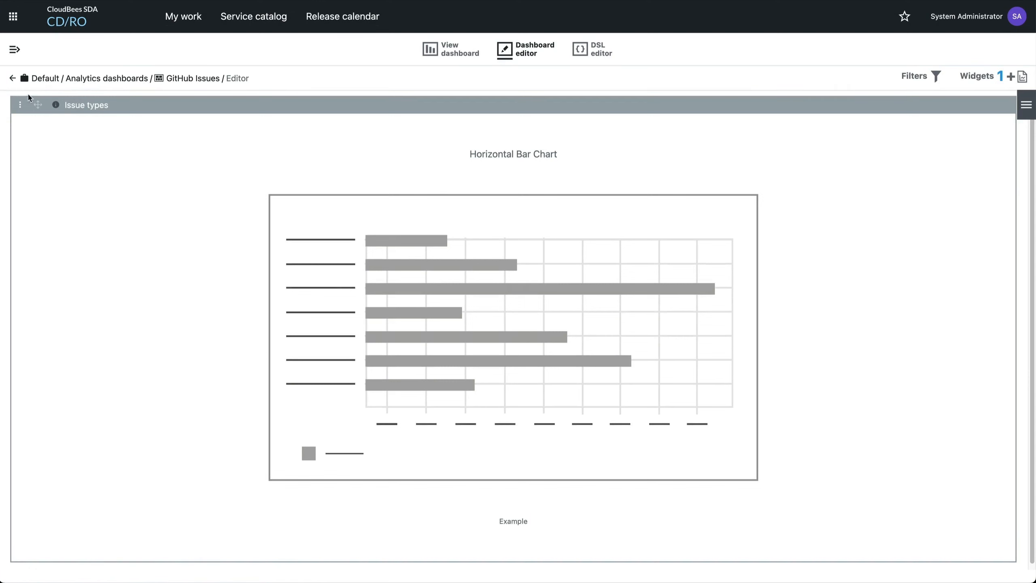
Set the Issue types widget's X-axis to Labels Count, save the widget and view the dashboard
left_click(22, 105)
left_click(51, 109)
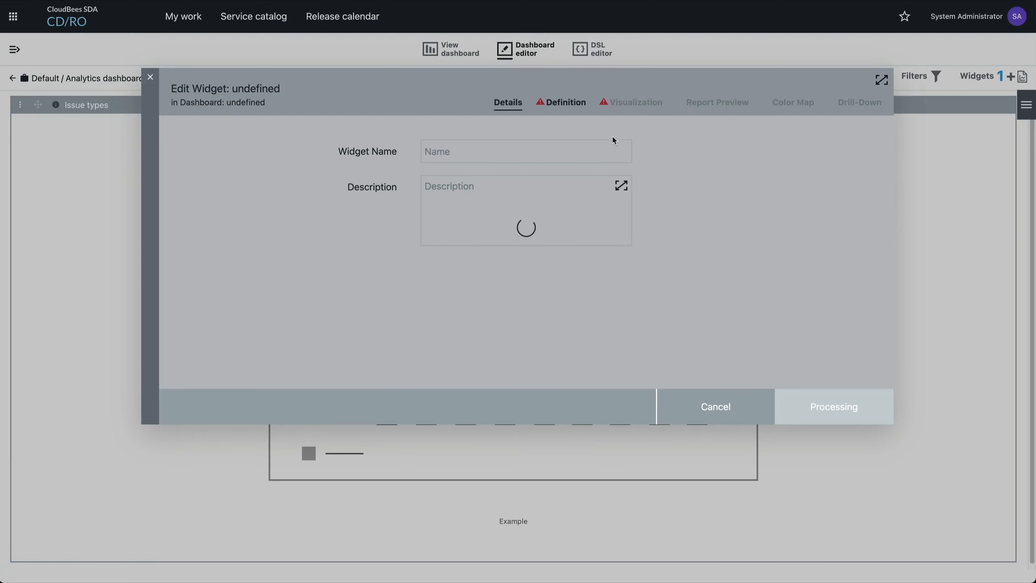
left_click(563, 105)
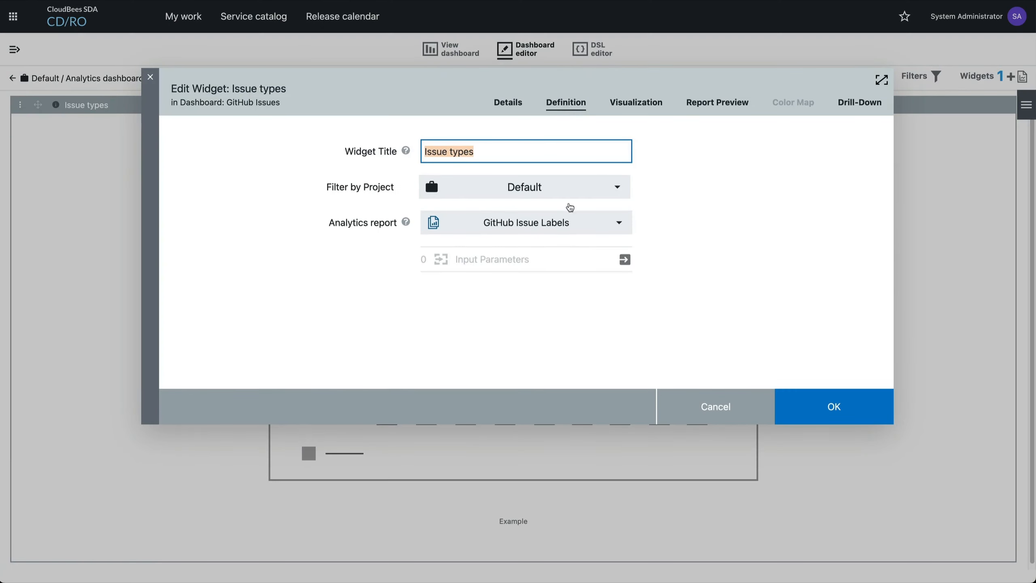
left_click(639, 107)
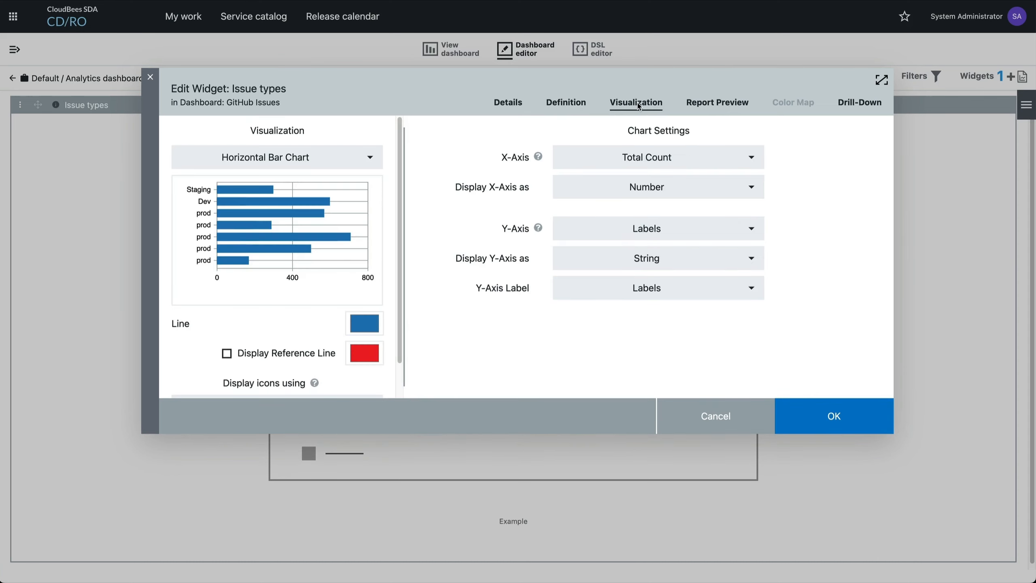
left_click(654, 162)
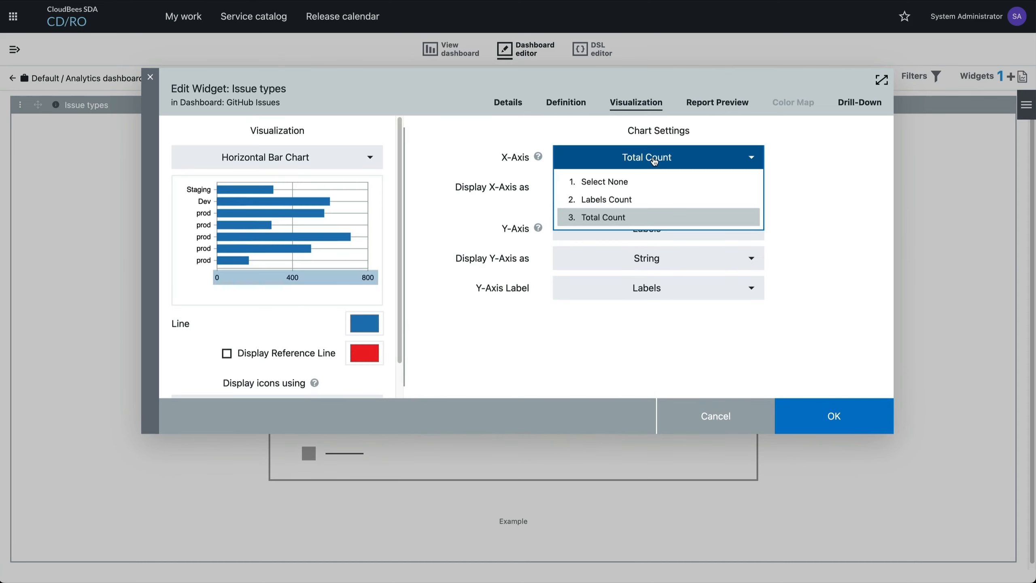
left_click(629, 202)
left_click(847, 397)
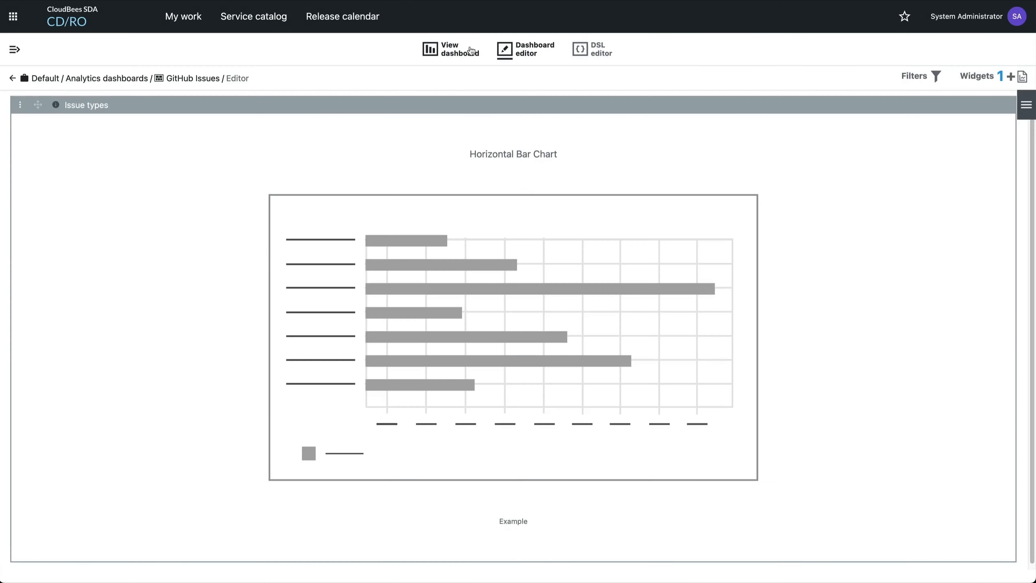
left_click(471, 51)
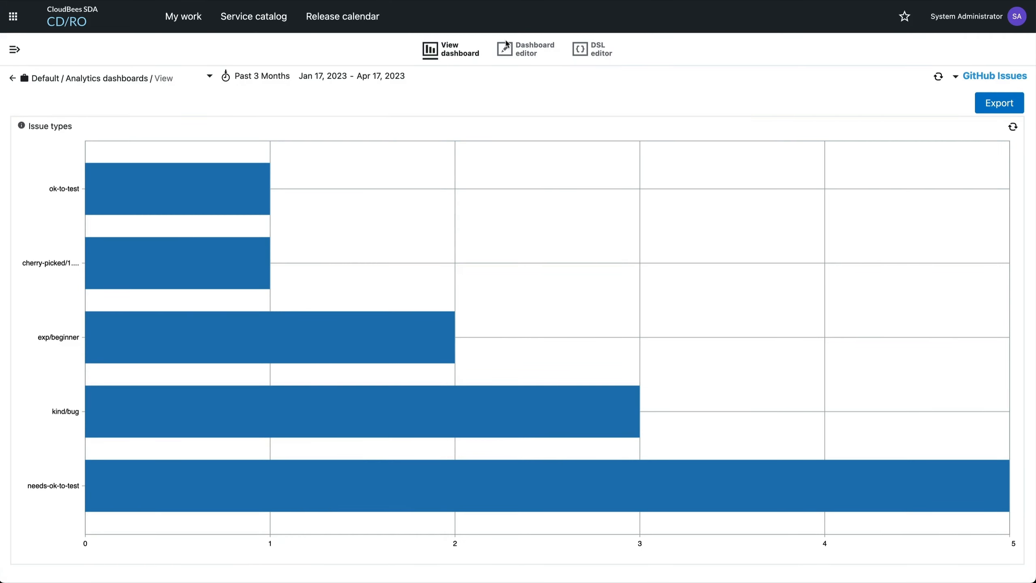
Add a new widget named Issues to the dashboard and open its definition
left_click(517, 55)
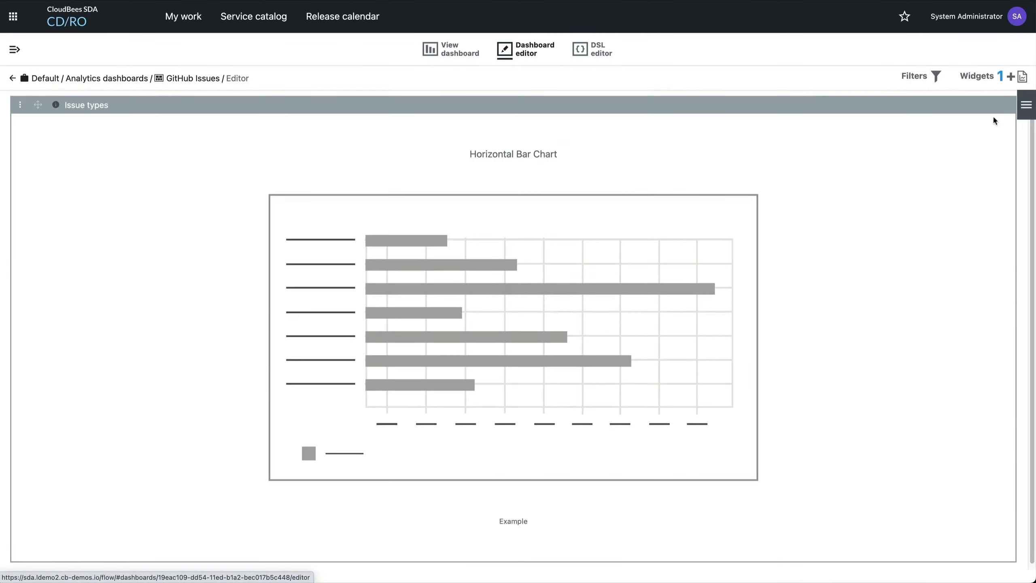
left_click(1011, 77)
left_click(912, 84)
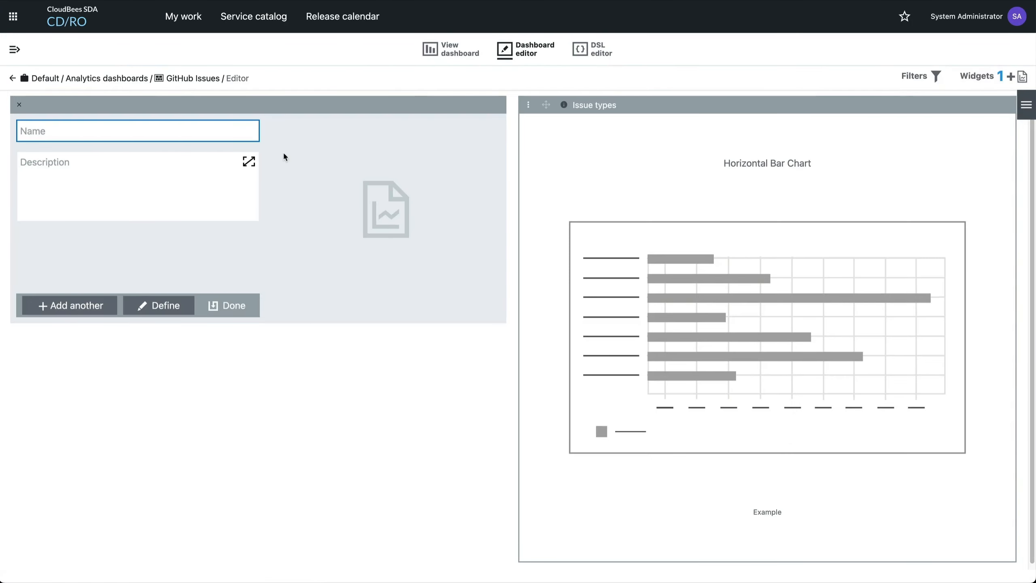
type("Issues")
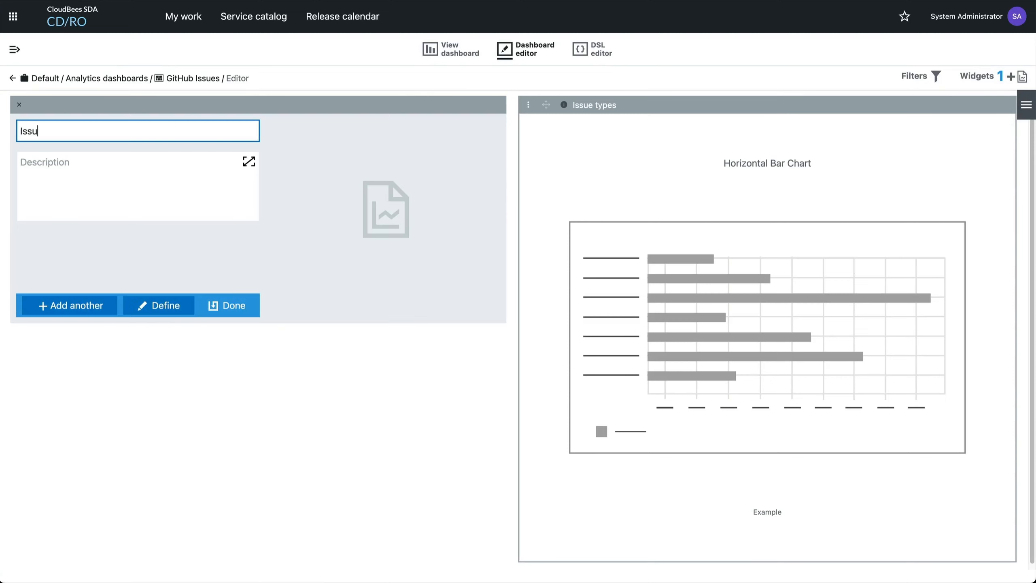
left_click(150, 309)
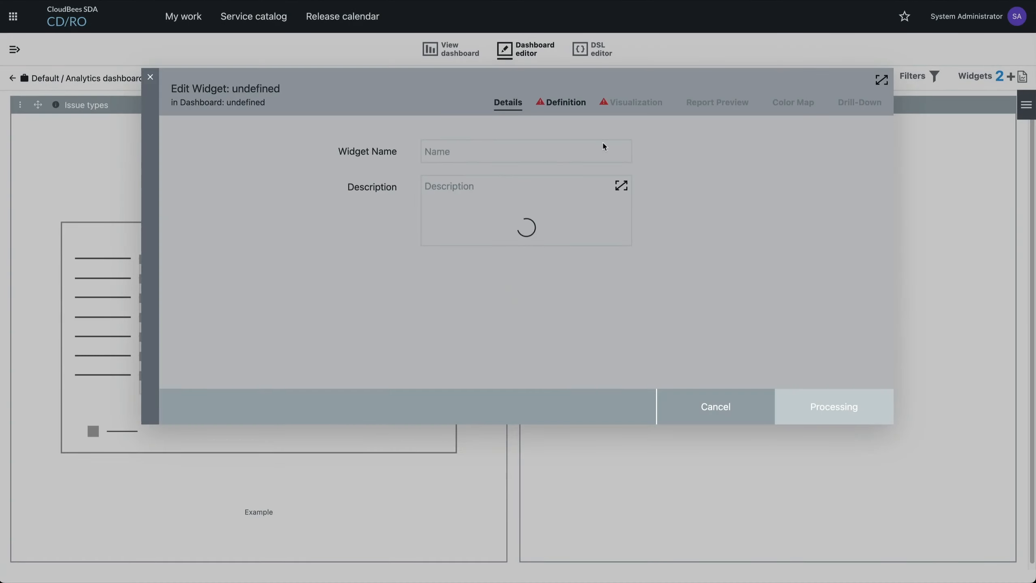
Define the new widget with the title Issues, the Default project and the GitHub Issues analytics report
type("Issues")
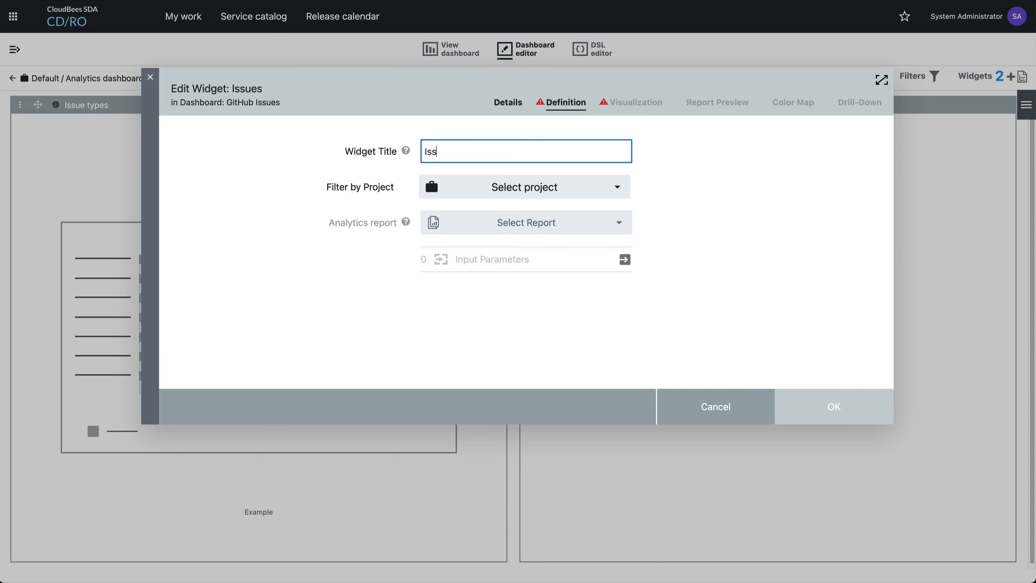
left_click(502, 194)
left_click(454, 266)
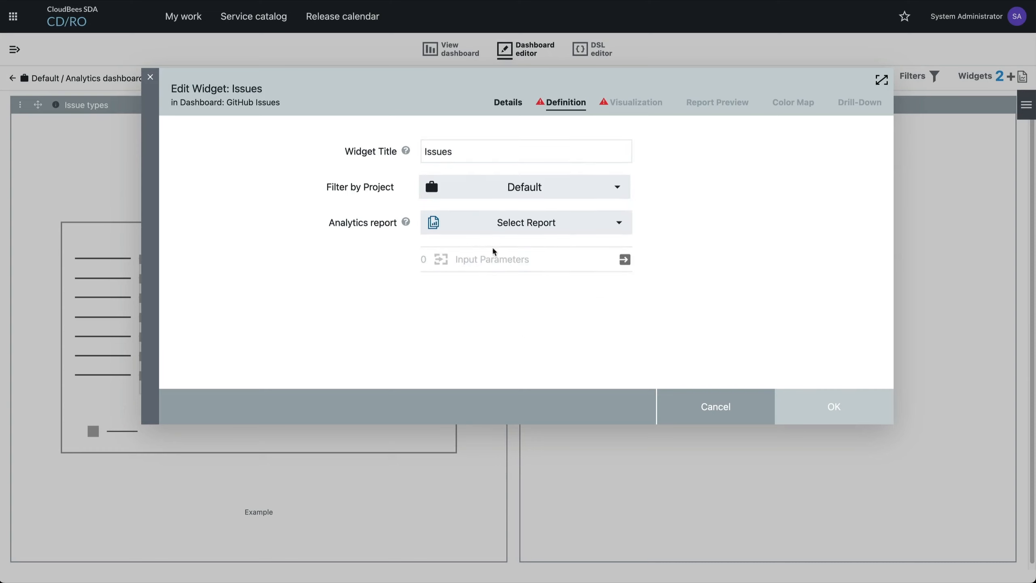
left_click(498, 224)
left_click(495, 289)
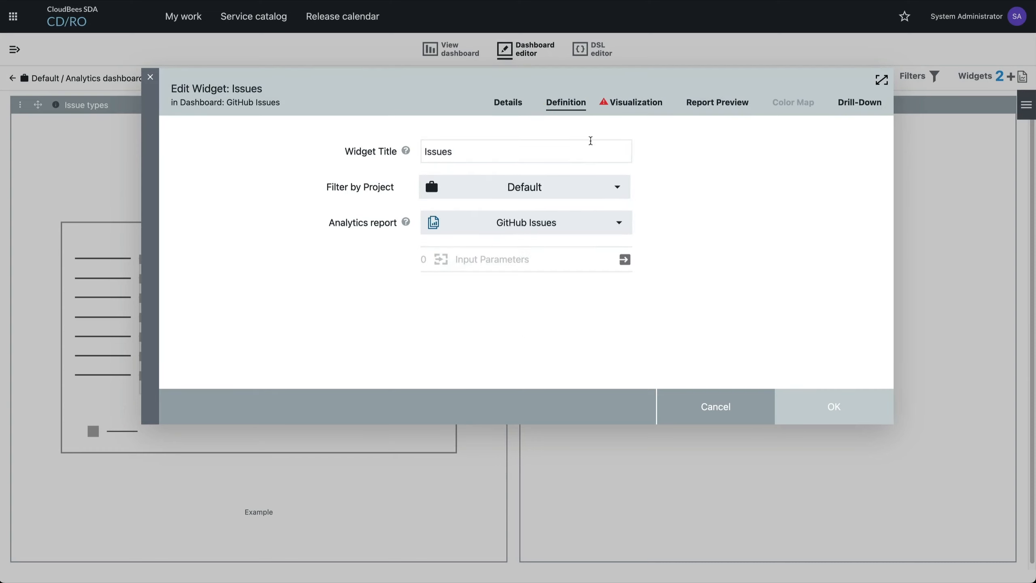
Set the Issues widget's visualization to Table with Title as the first column
left_click(620, 109)
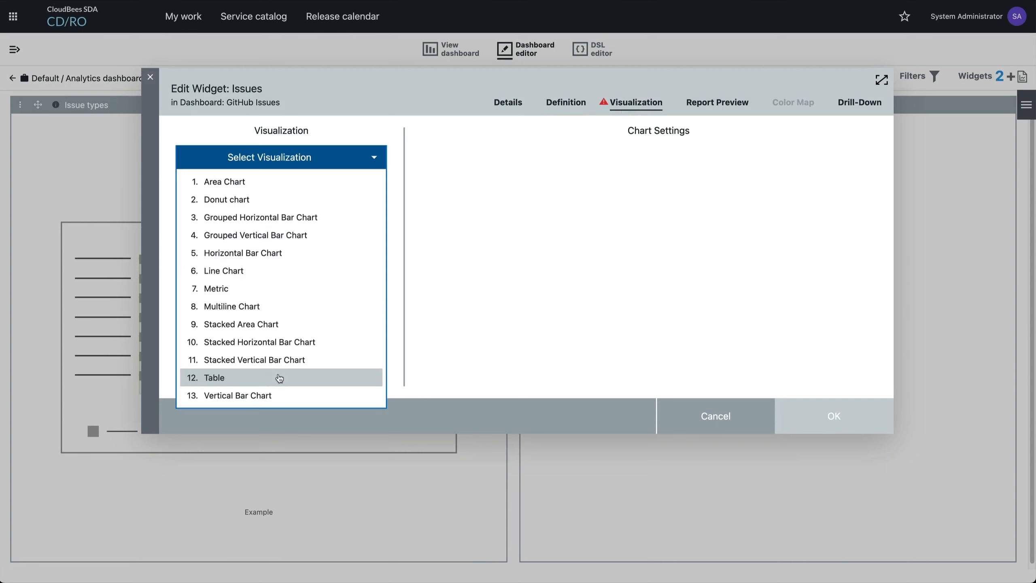
left_click(258, 380)
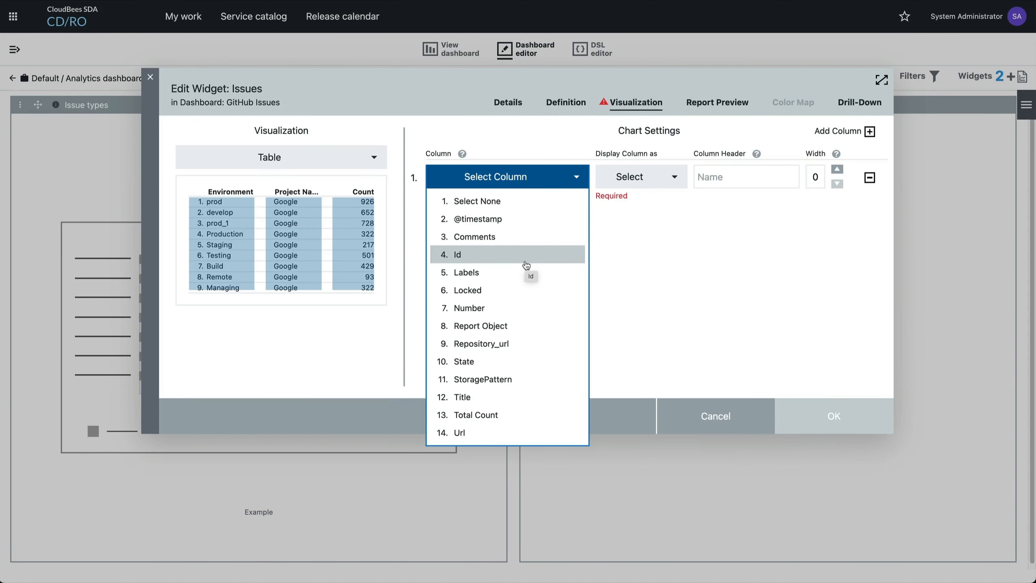
left_click(496, 396)
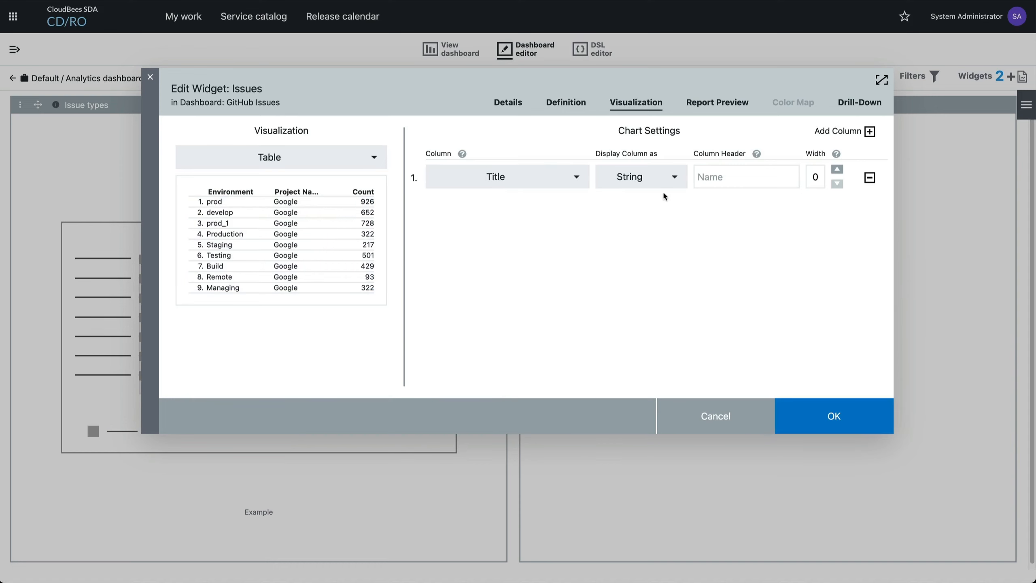
Add Number and Labels columns to the widget's table, save the widget and view the dashboard
left_click(870, 132)
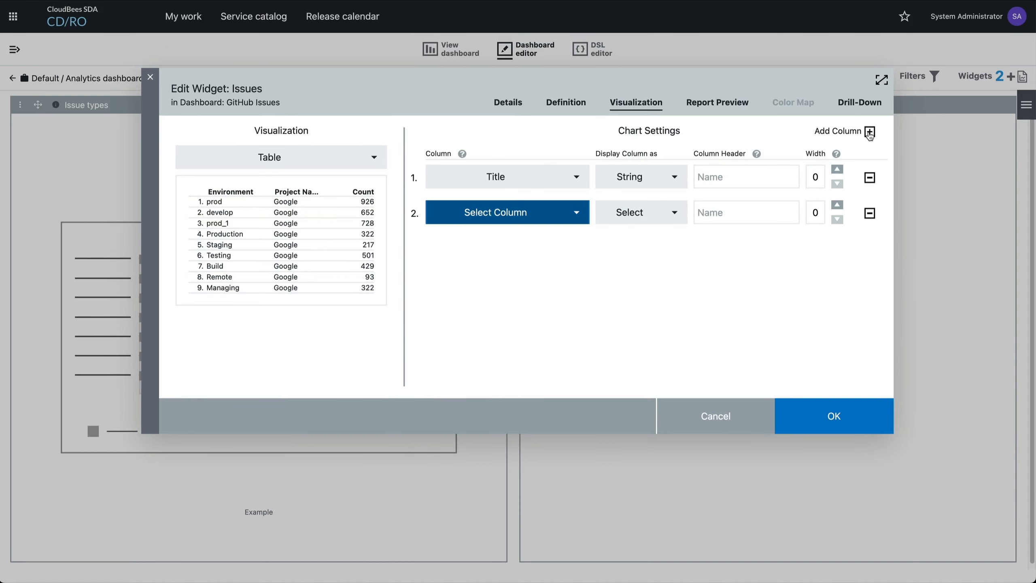
left_click(484, 212)
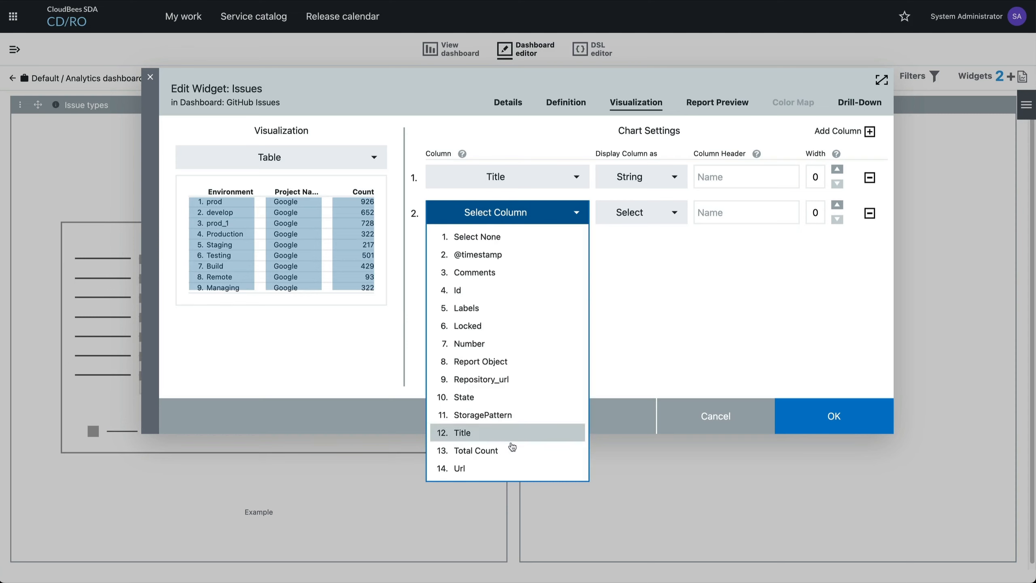
left_click(510, 346)
left_click(525, 247)
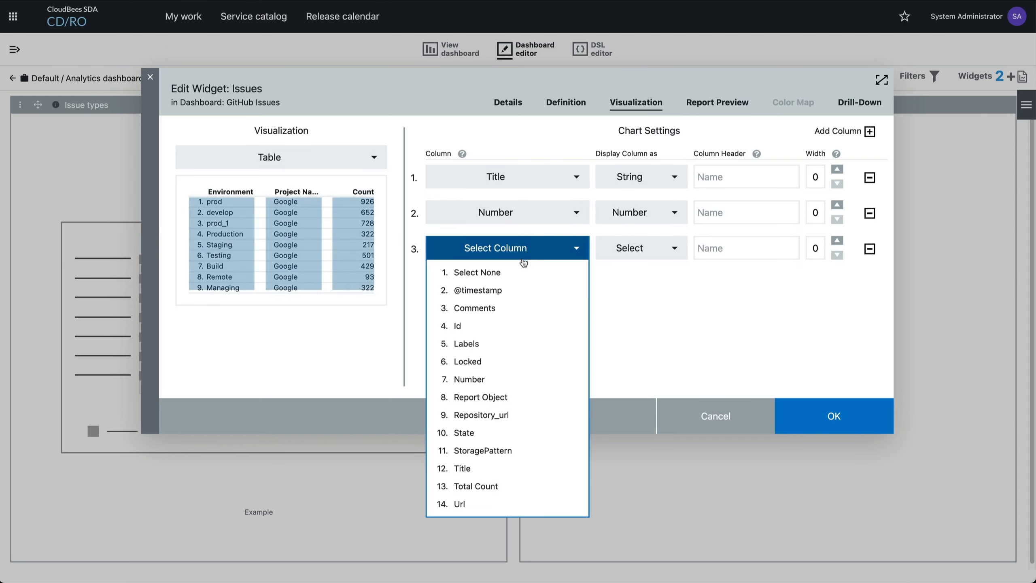
left_click(510, 347)
left_click(842, 412)
left_click(442, 47)
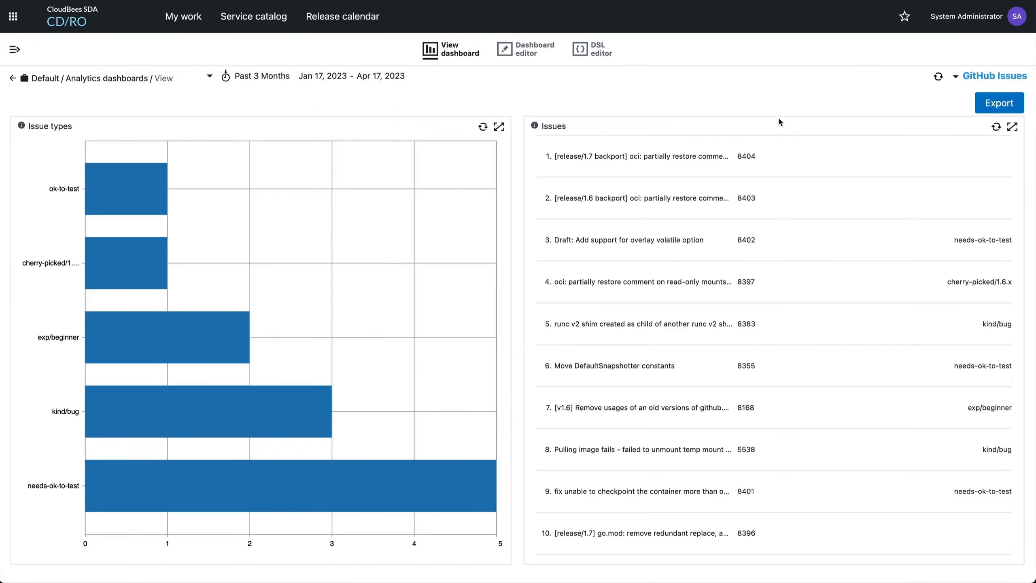
Change the Issues widget's visualization to a Metric based on the Total Count column, save it and view the dashboard
left_click(505, 49)
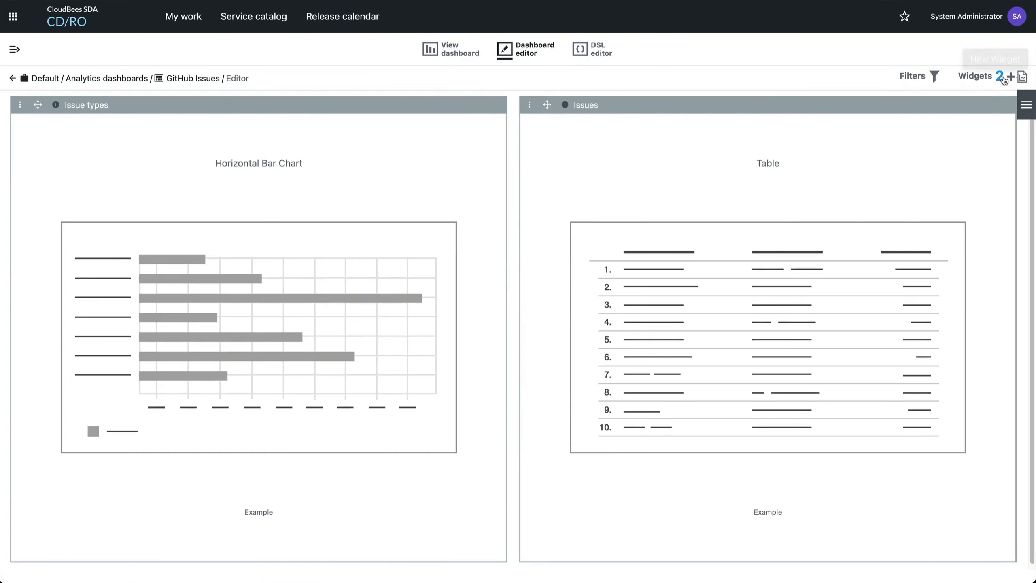
left_click(524, 107)
left_click(494, 133)
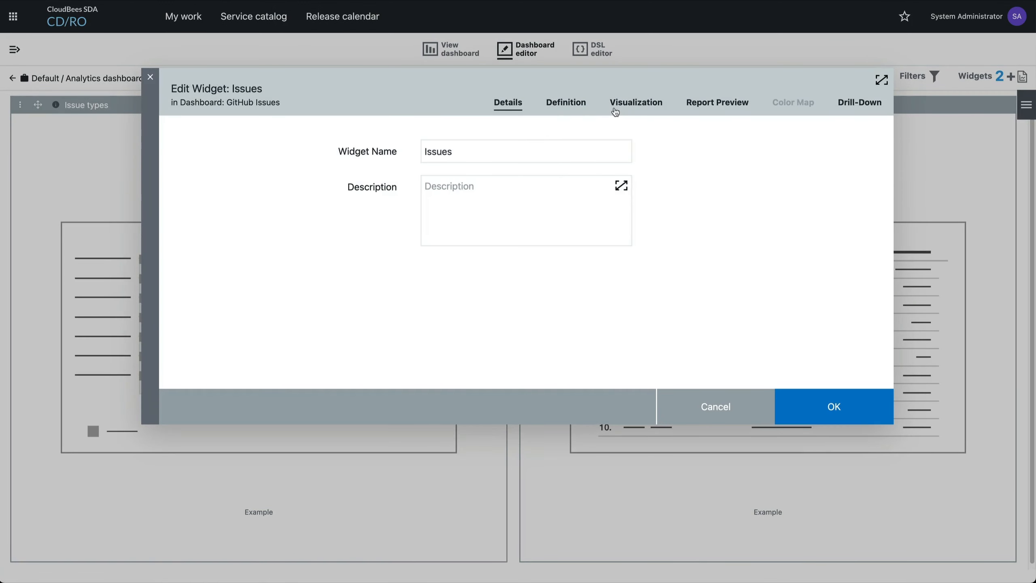
left_click(555, 105)
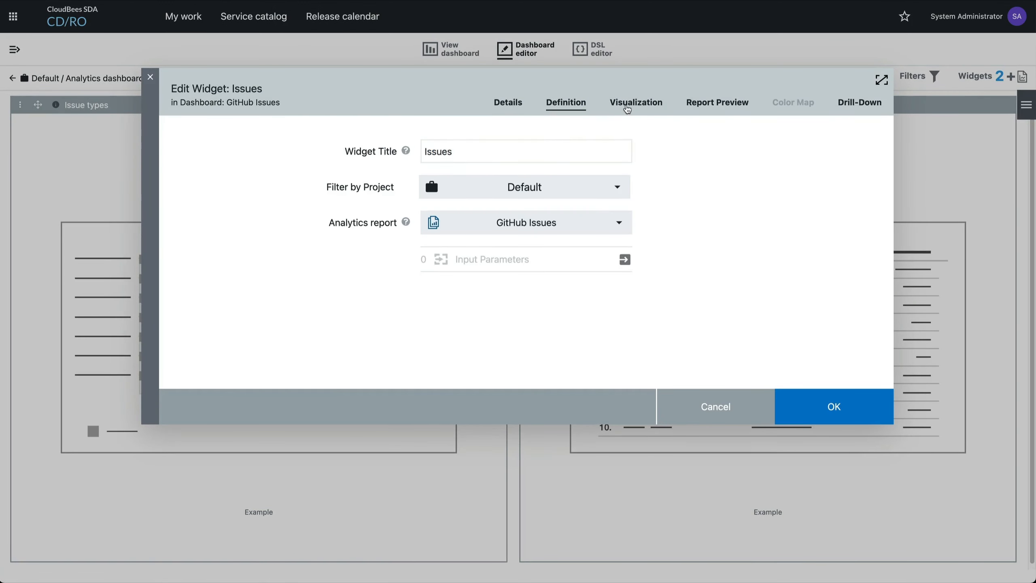
left_click(628, 105)
left_click(357, 159)
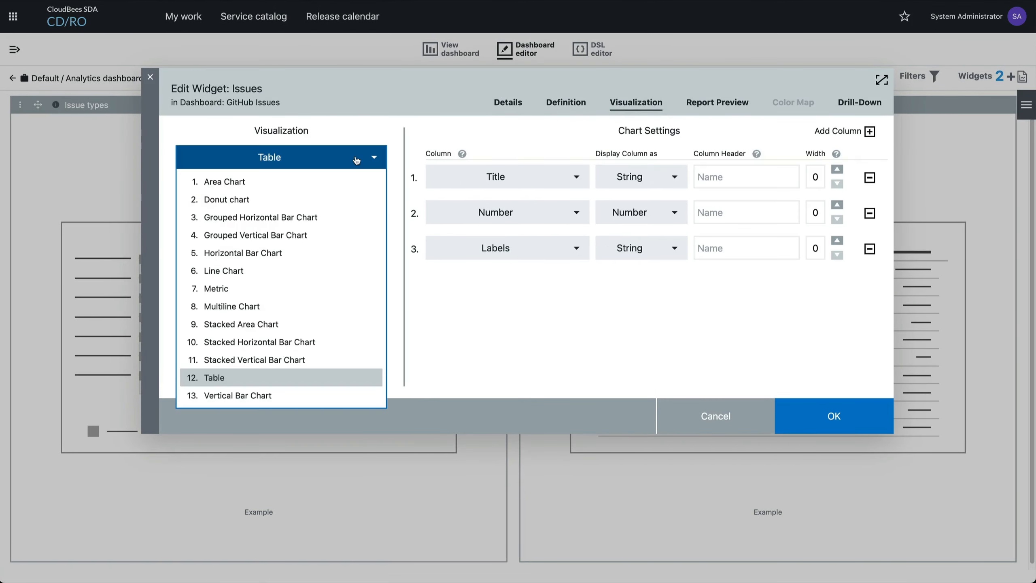
left_click(299, 291)
left_click(676, 188)
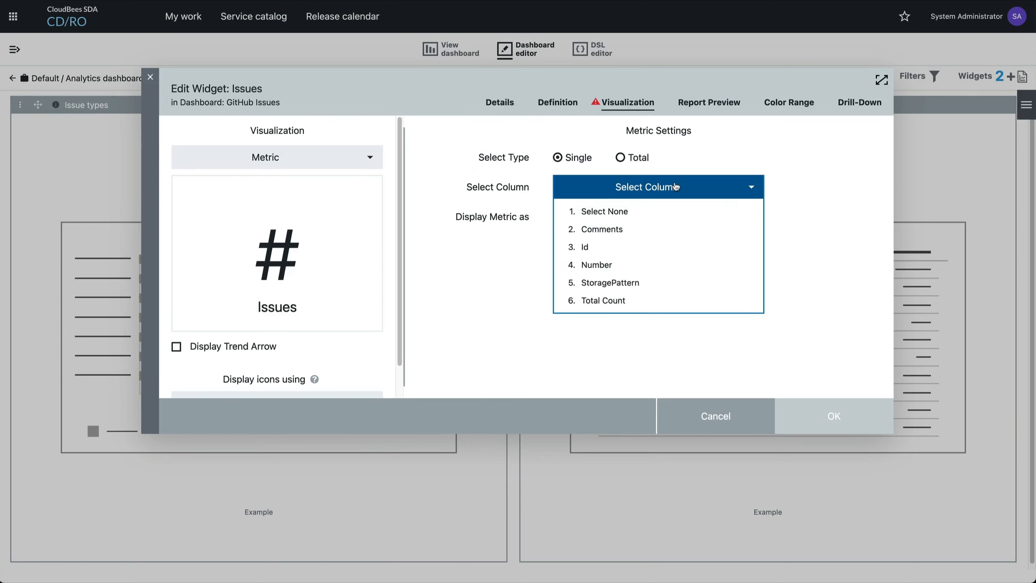
left_click(644, 301)
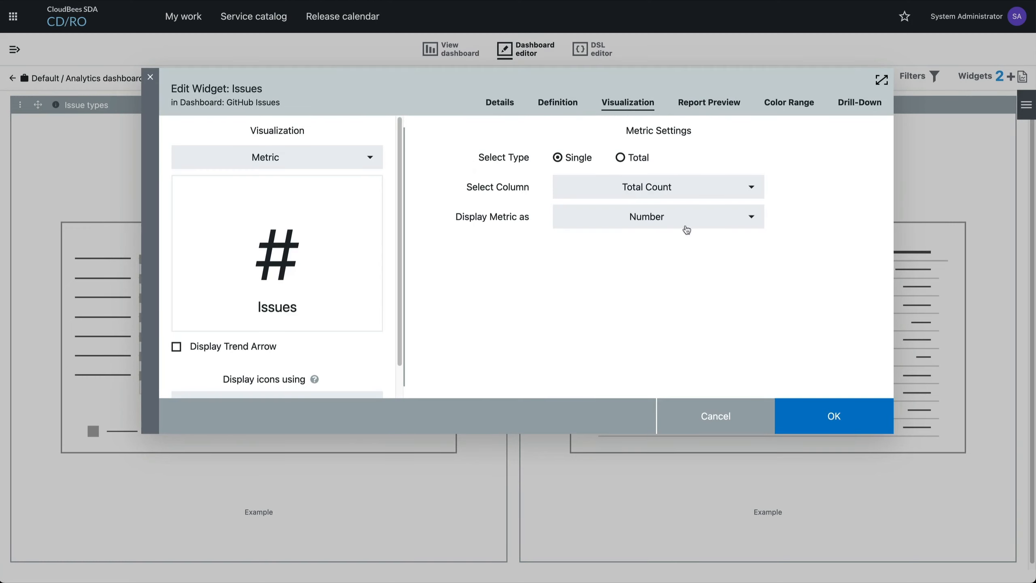
scroll(331, 233, "down", 2)
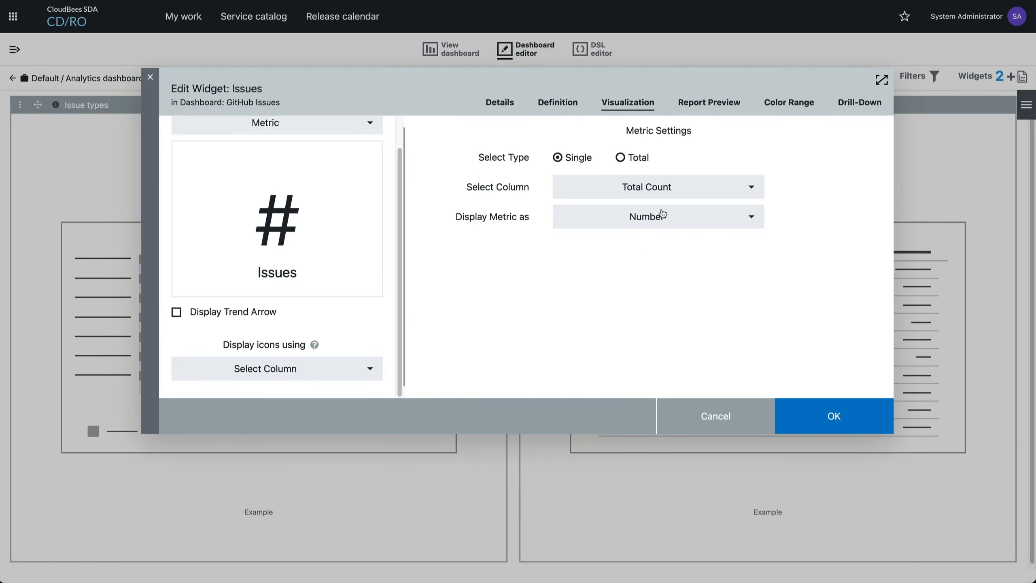
left_click(841, 414)
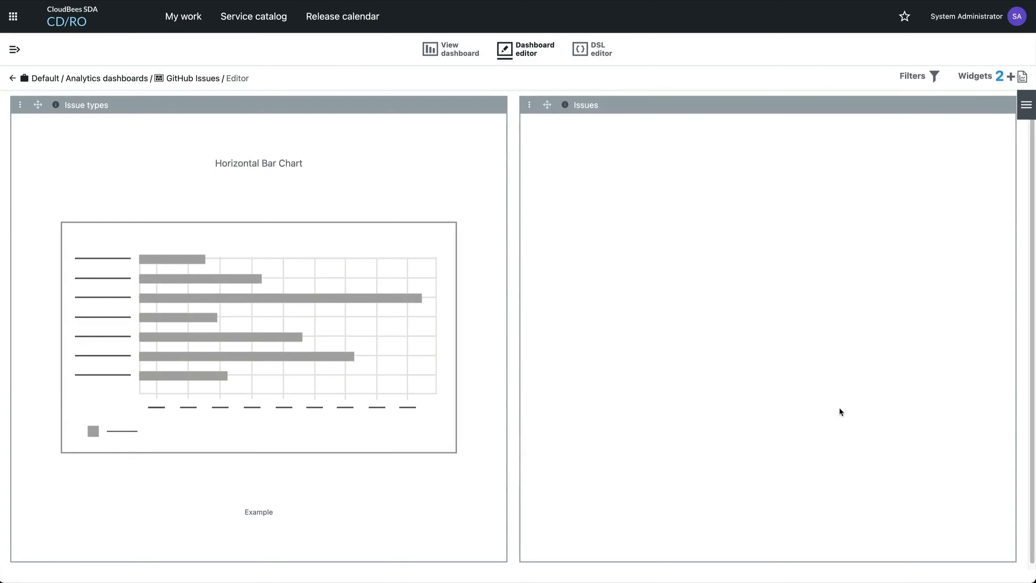
left_click(448, 51)
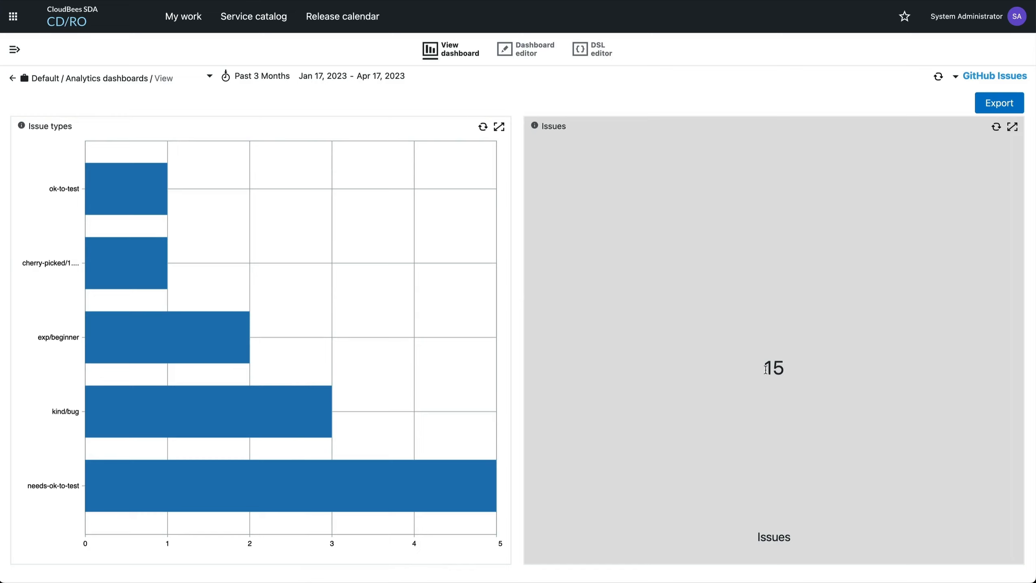
left_click_drag(765, 369, 797, 371)
left_click(798, 371)
Open the Collect GitHub Issues procedure from the DevOps Essentials procedures list
mouse_move(159, 490)
left_click(14, 49)
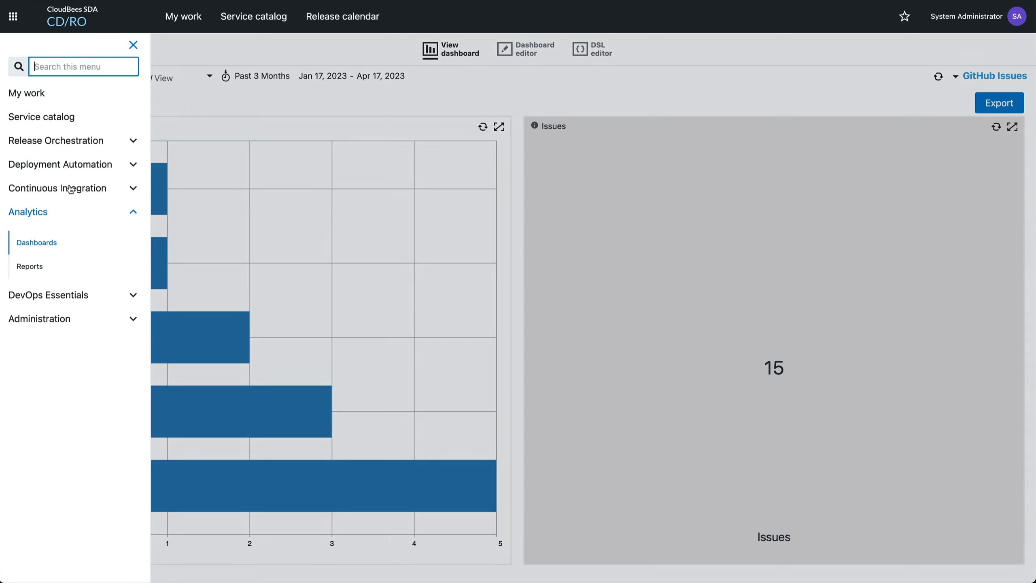
left_click(51, 295)
left_click(36, 421)
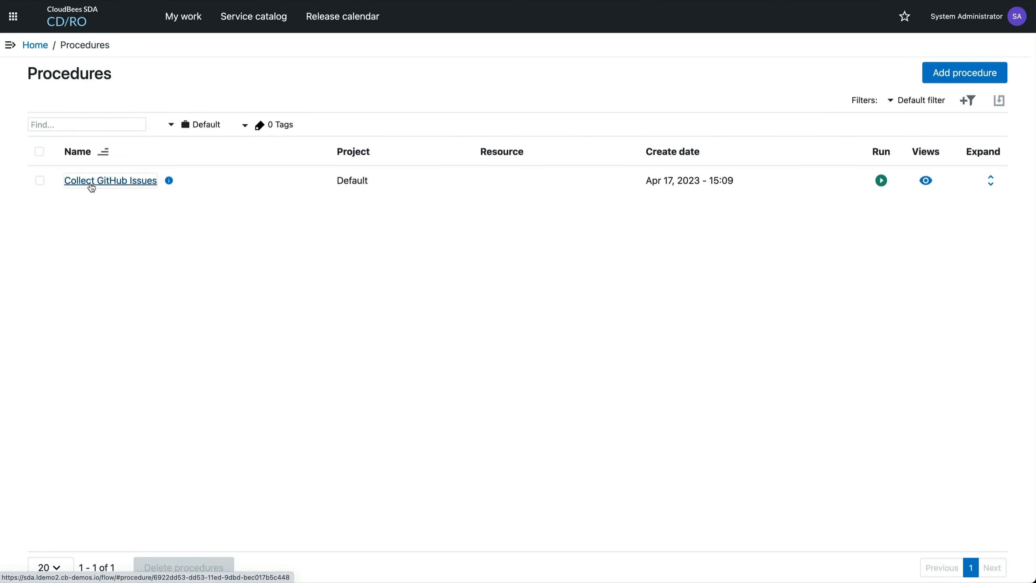
left_click(91, 184)
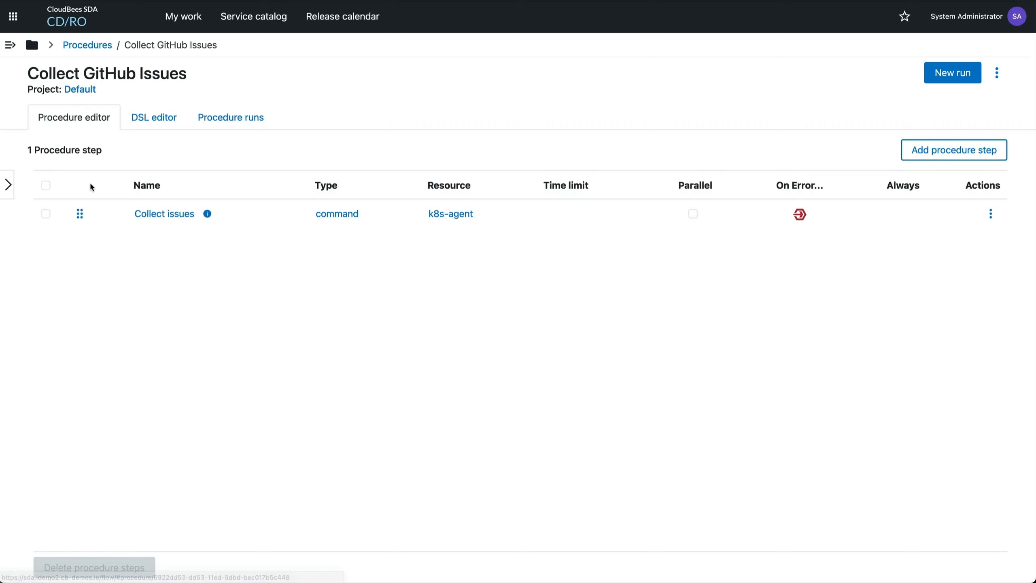
Create a new run schedule for the procedure named Get containerd issues with the frequency set to Every Day
left_click(997, 75)
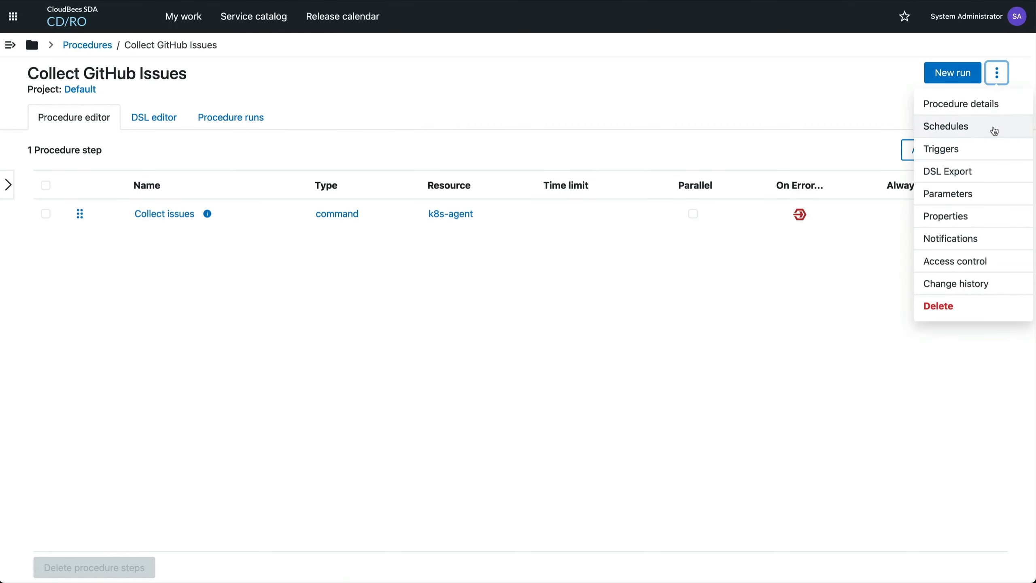
left_click(956, 128)
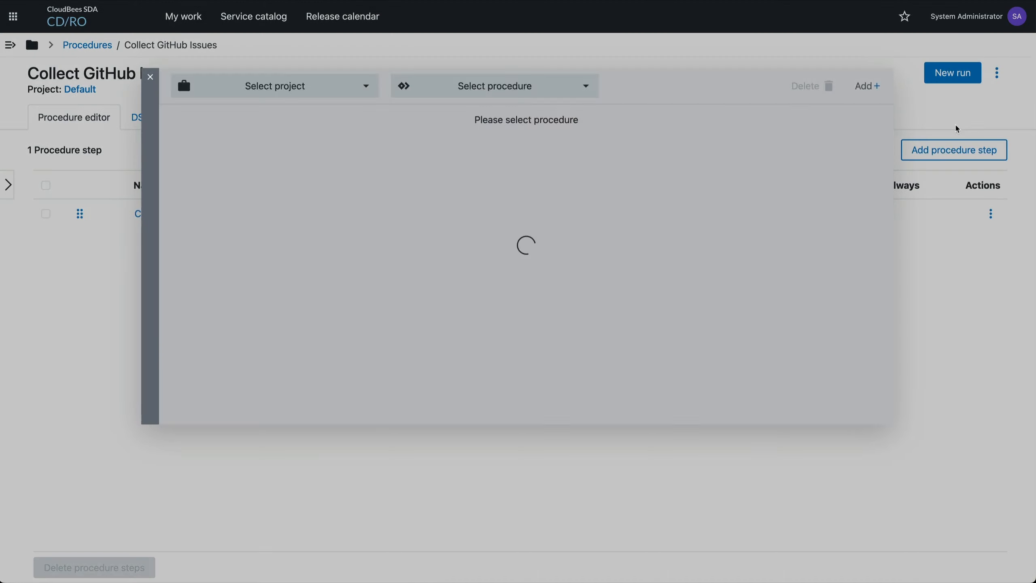
left_click(528, 155)
left_click(529, 155)
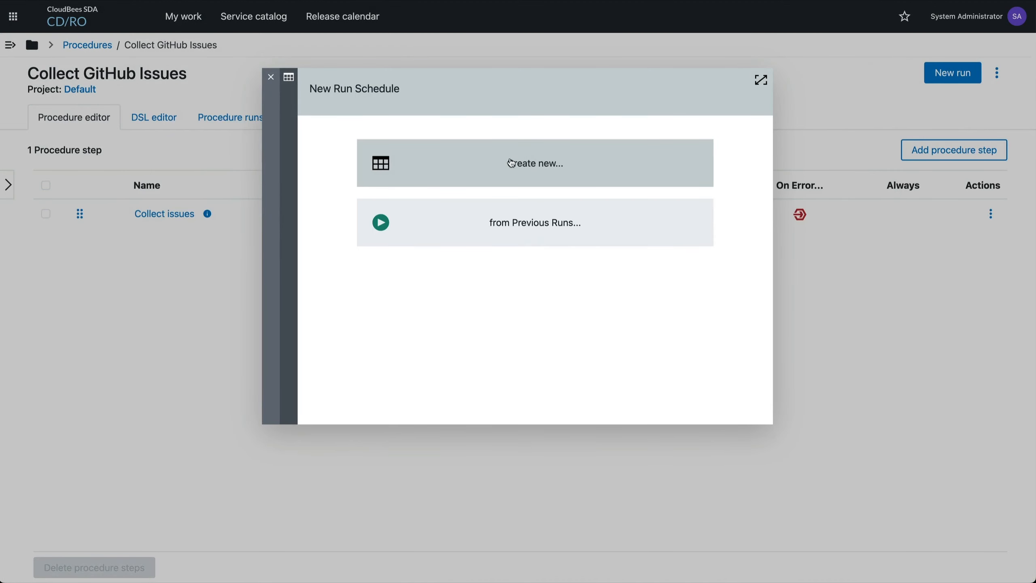
type("Gii")
key("BackSpace")
key("BackSpace")
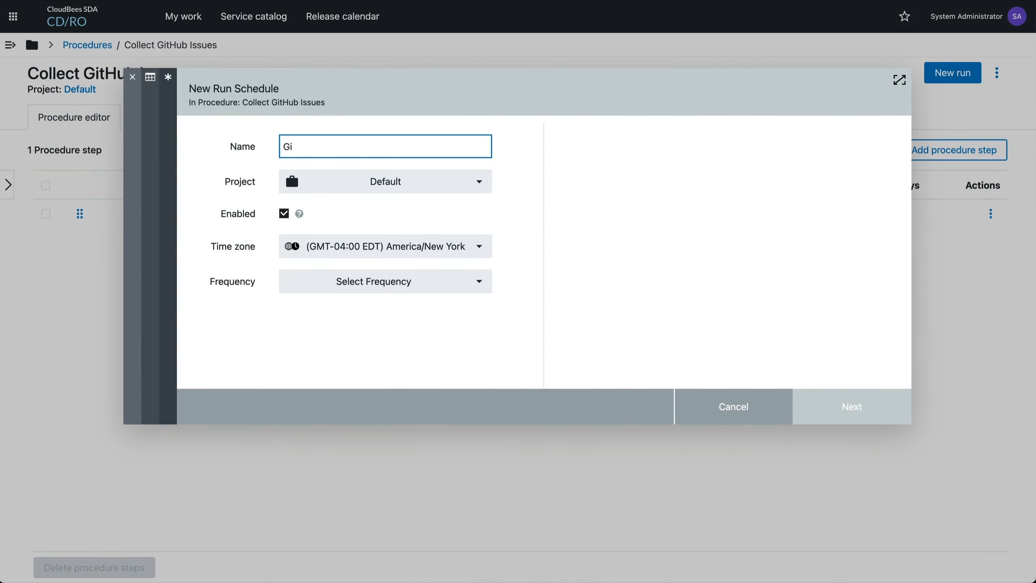
type("et containerd issues")
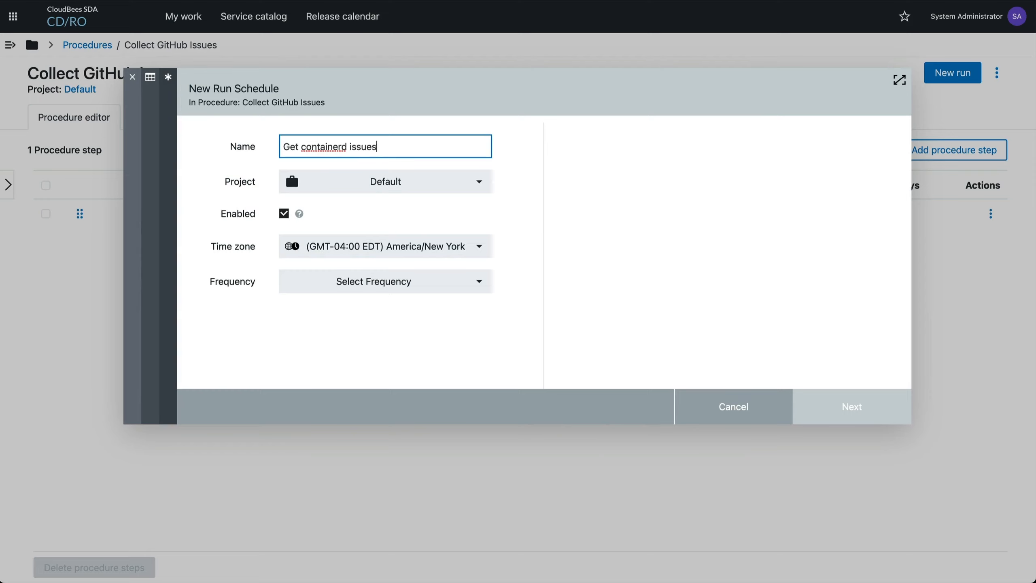
left_click(353, 286)
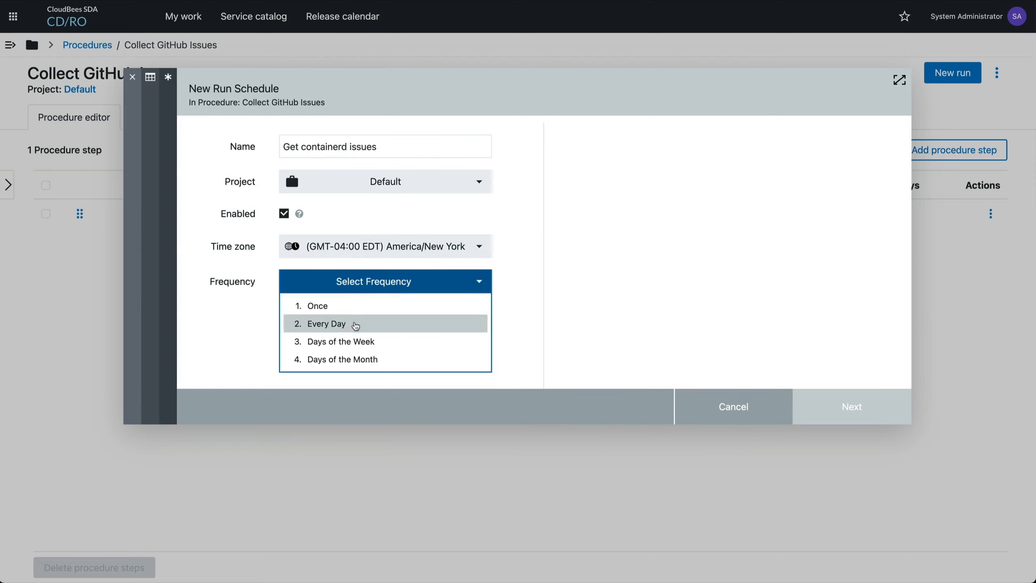
left_click(354, 324)
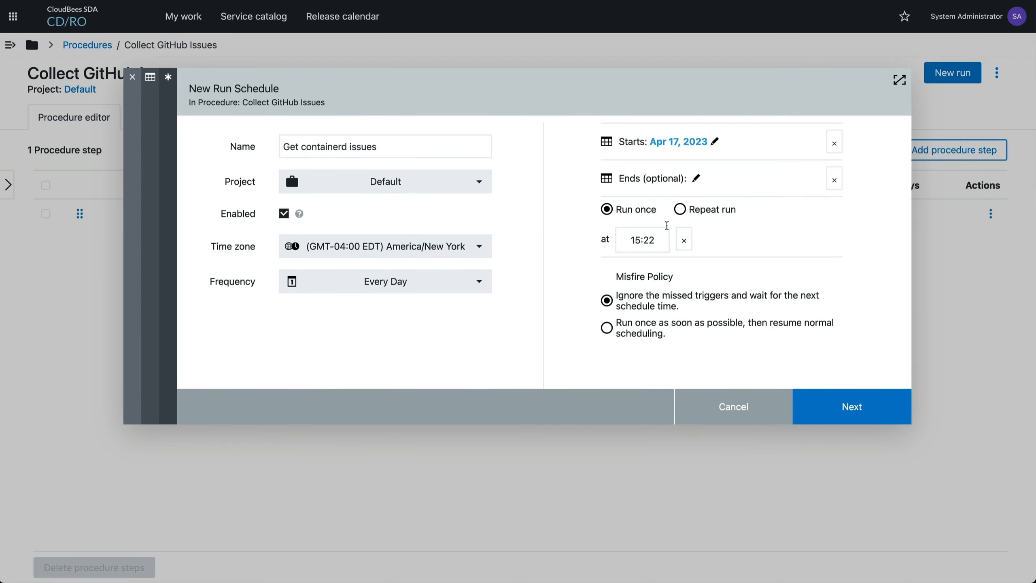
left_click(679, 209)
left_click(734, 238)
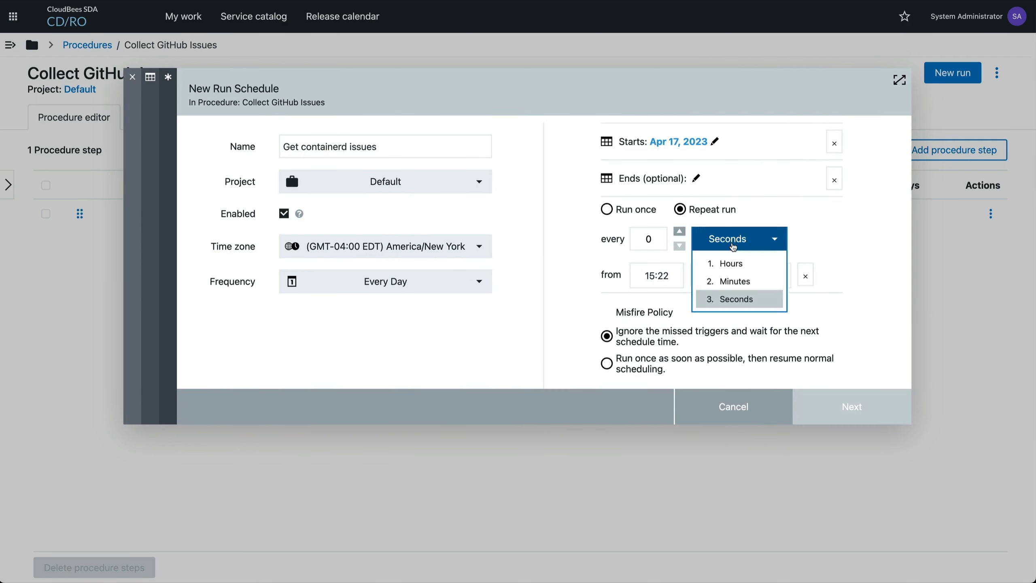
left_click(730, 266)
double_click(660, 240)
key("Tab")
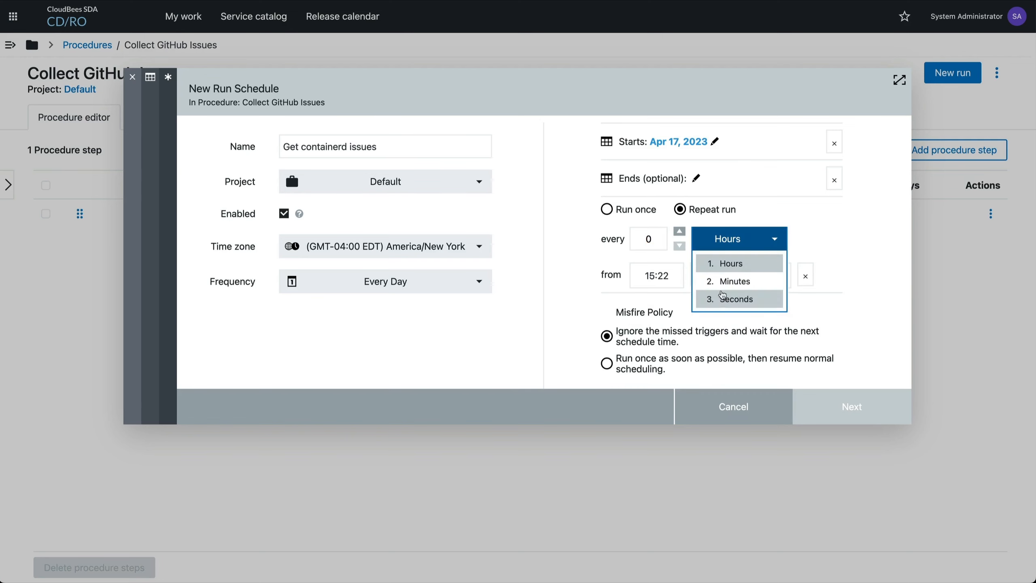
left_click(620, 214)
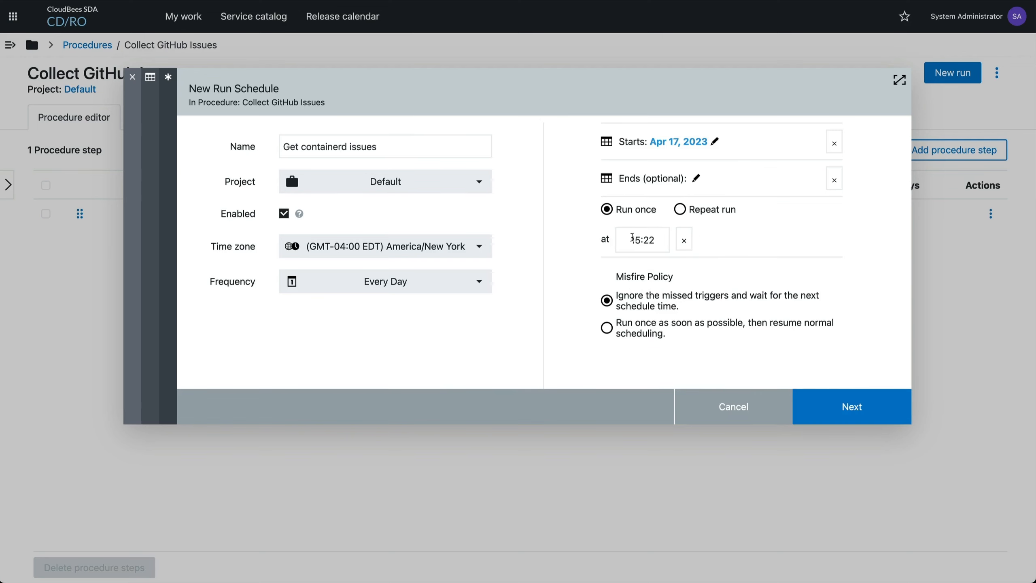
Set the schedule to run once at 00:00, ignoring missed triggers, and continue to the procedure parameters
double_click(650, 241)
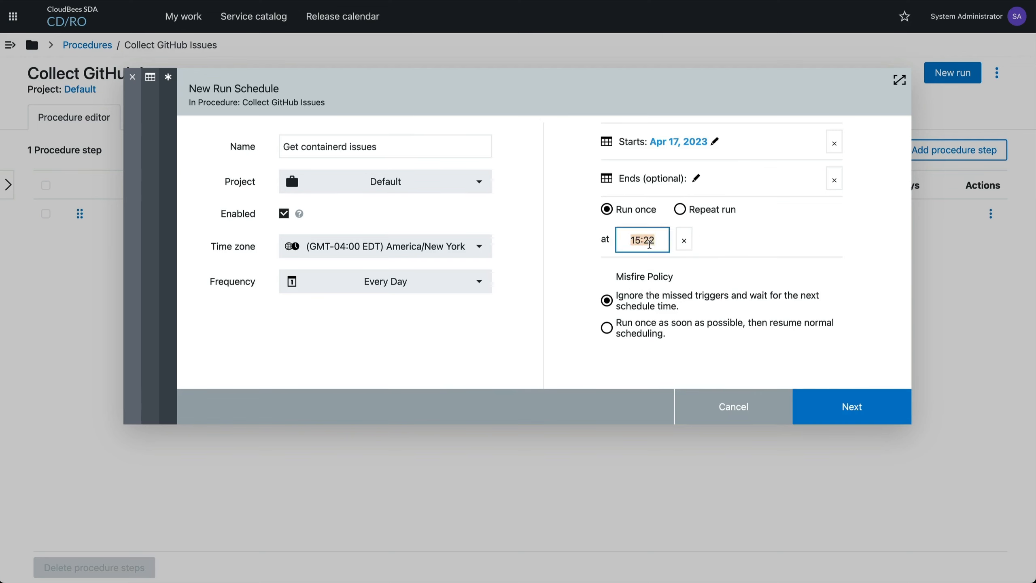
type("0000")
left_click(753, 252)
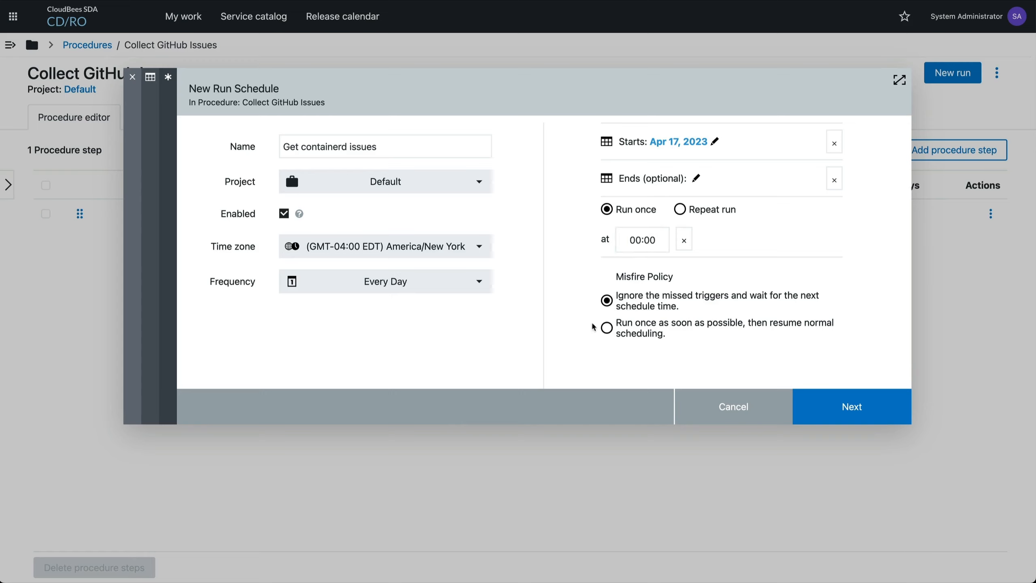
left_click(608, 328)
left_click(606, 301)
left_click(876, 404)
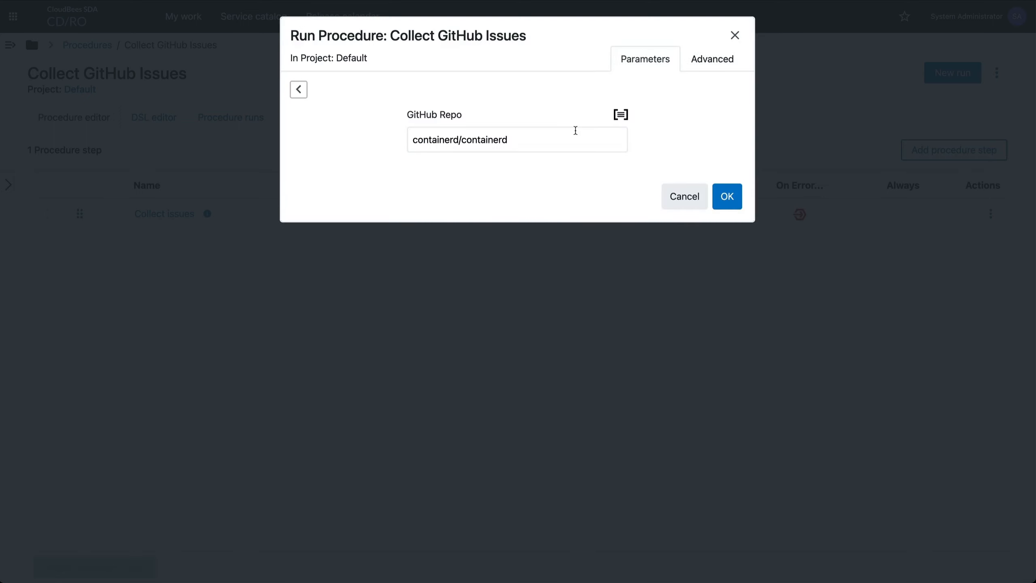
Accept containerd/containerd as the GitHub Repo parameter and save the schedule
left_click_drag(572, 135, 432, 126)
left_click(560, 176)
left_click(727, 197)
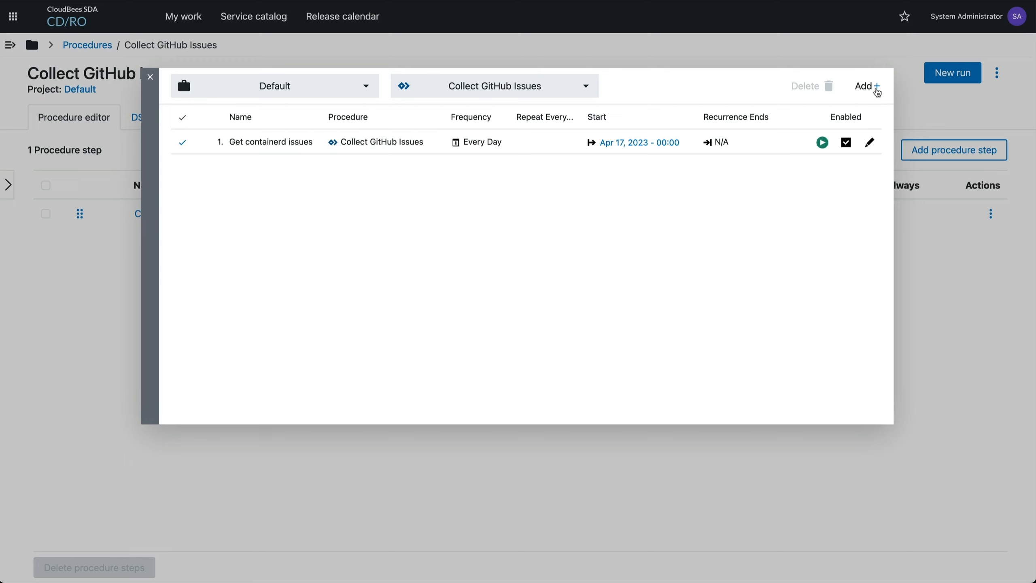
Add a second schedule, Get insurance-frontend issues, every day at 00:00 for the workshop organization's insurance-frontend repository, and close the schedules
left_click(876, 90)
left_click(518, 165)
triple_click(455, 140)
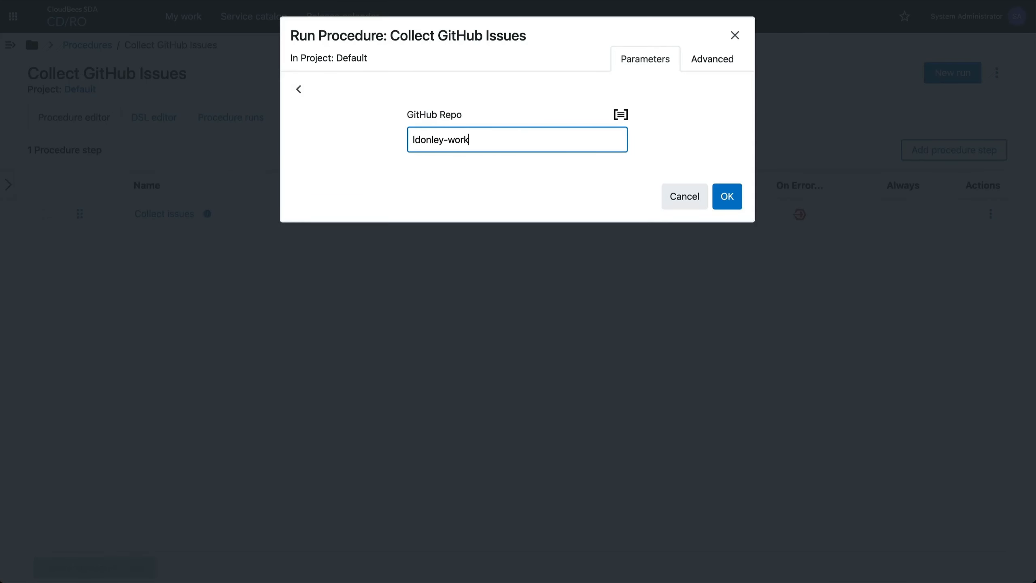
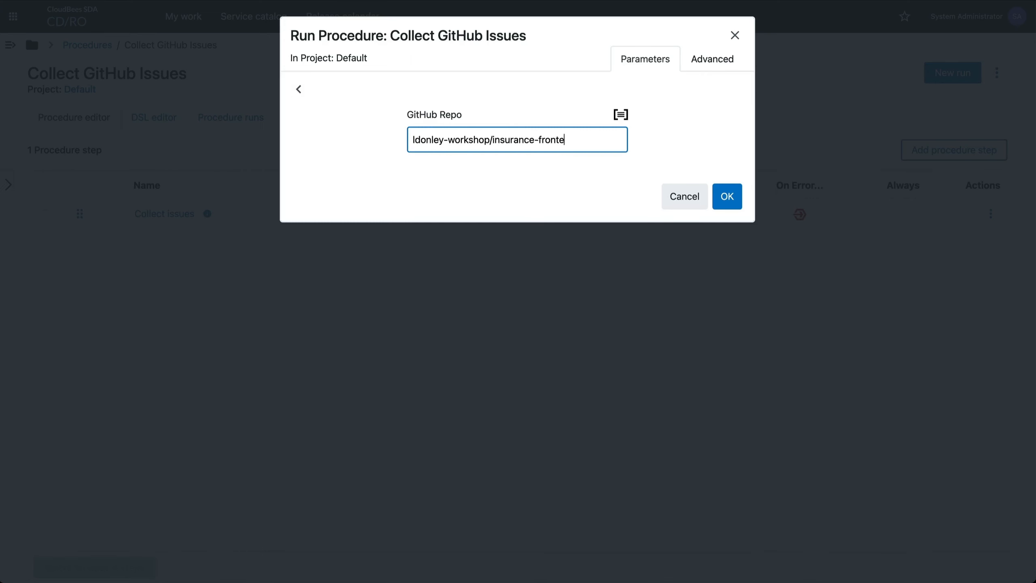
key("Return")
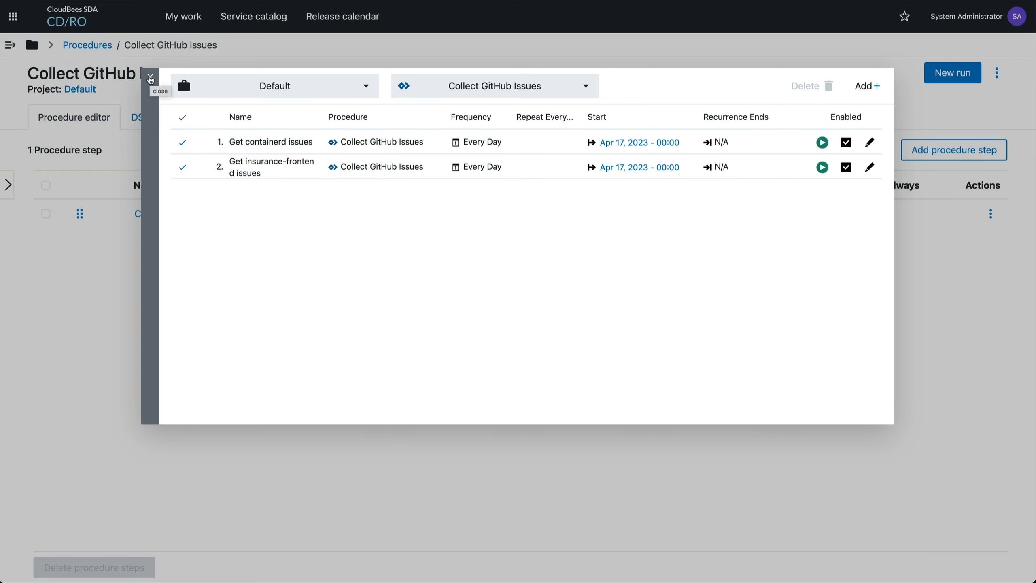
left_click(150, 80)
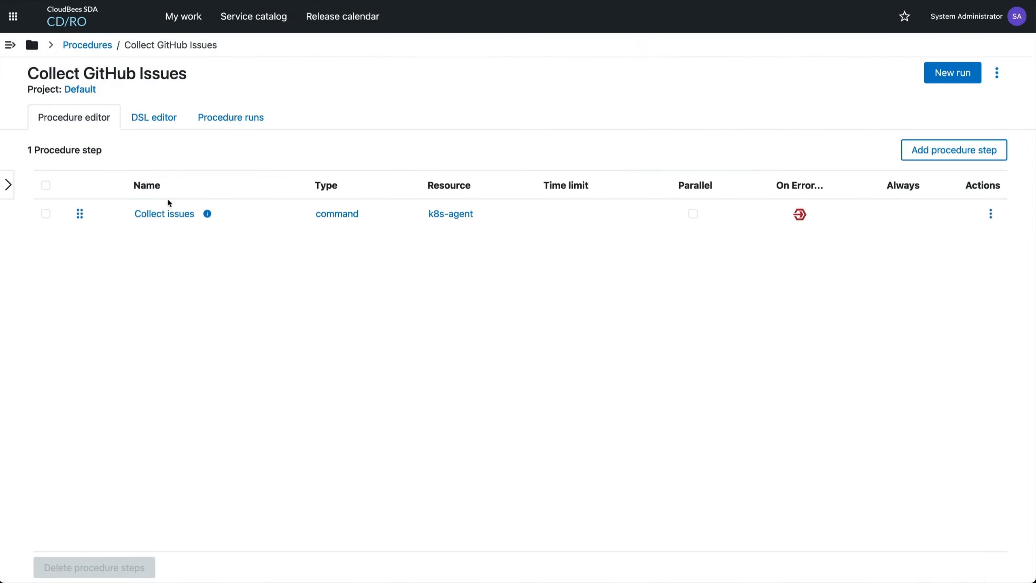
Open the Collect issues step's full command script and examine its GitHub API request, jq issue parsing and sendReportingData loop
left_click(164, 214)
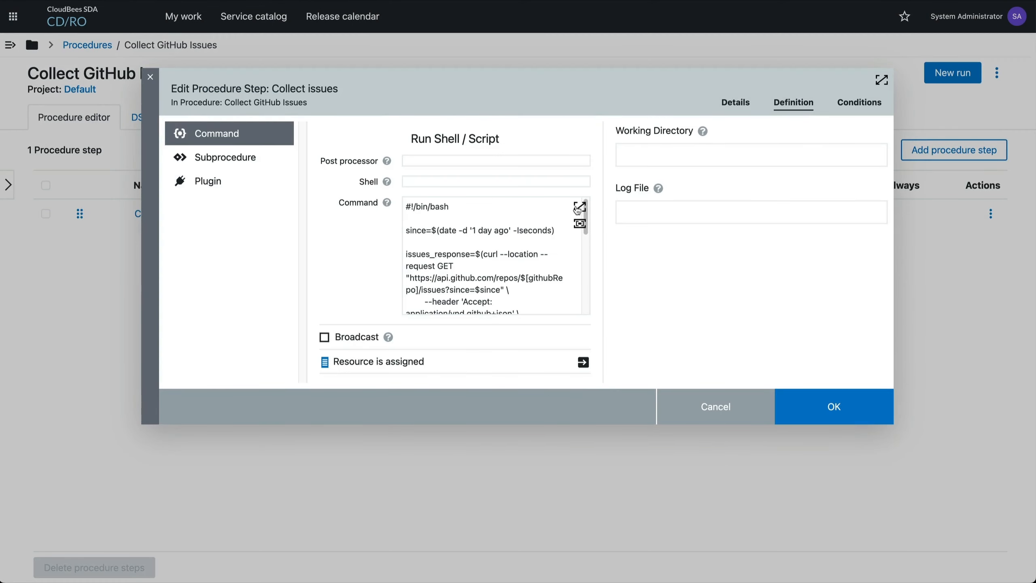
left_click(578, 207)
left_click_drag(58, 251, 58, 90)
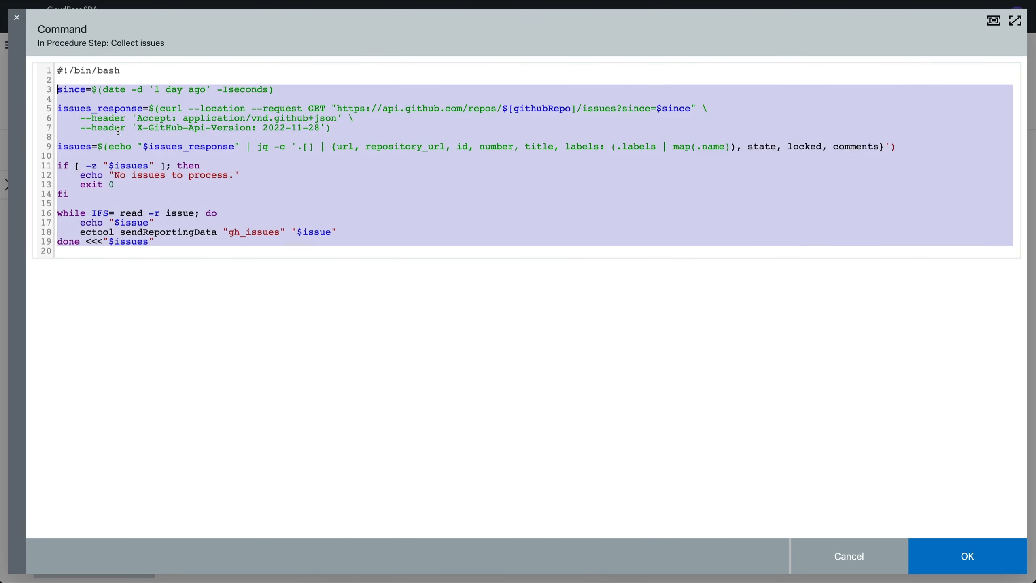
left_click(117, 130)
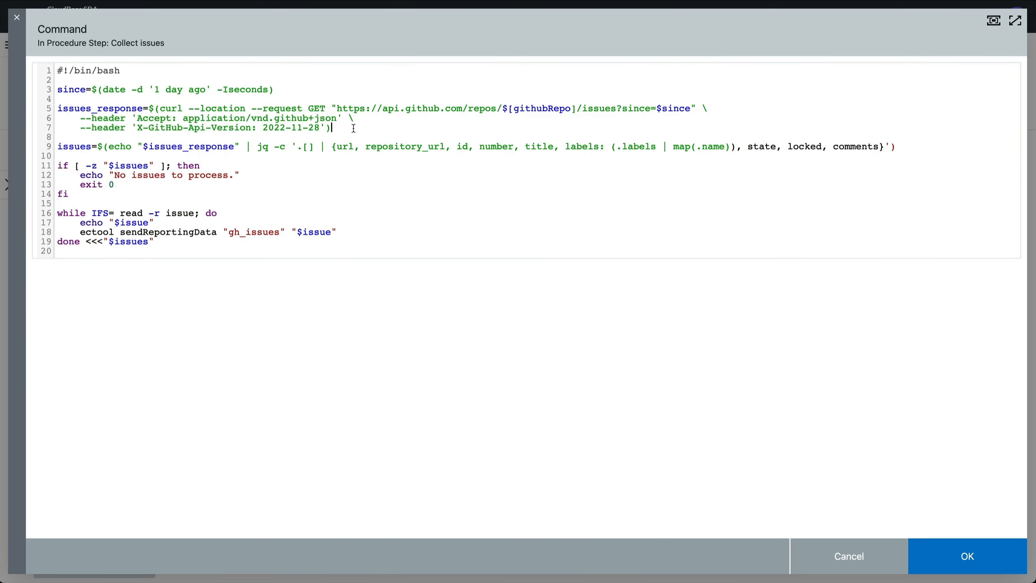
left_click_drag(354, 128, 23, 93)
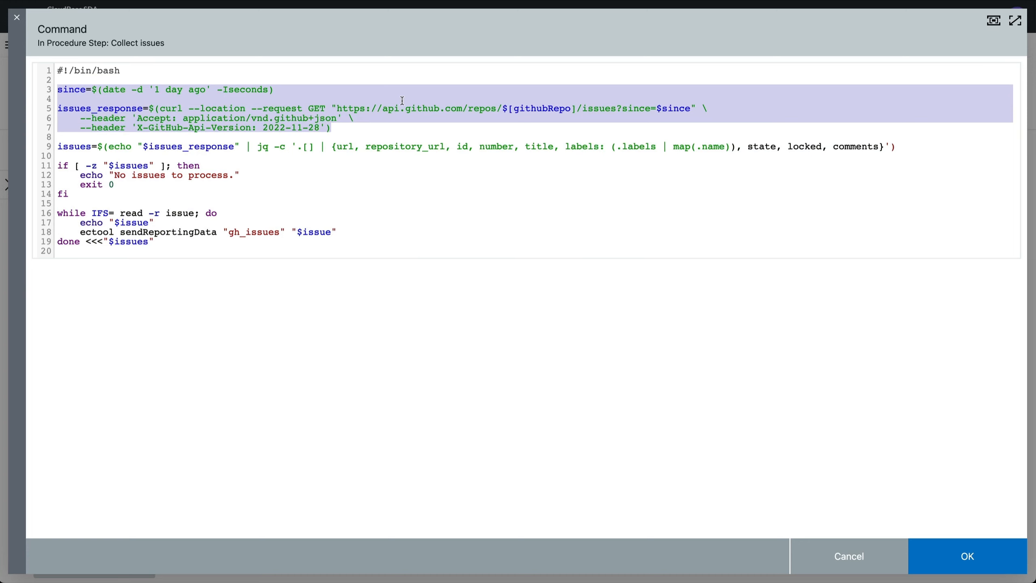
left_click(243, 171)
left_click_drag(240, 185, 20, 141)
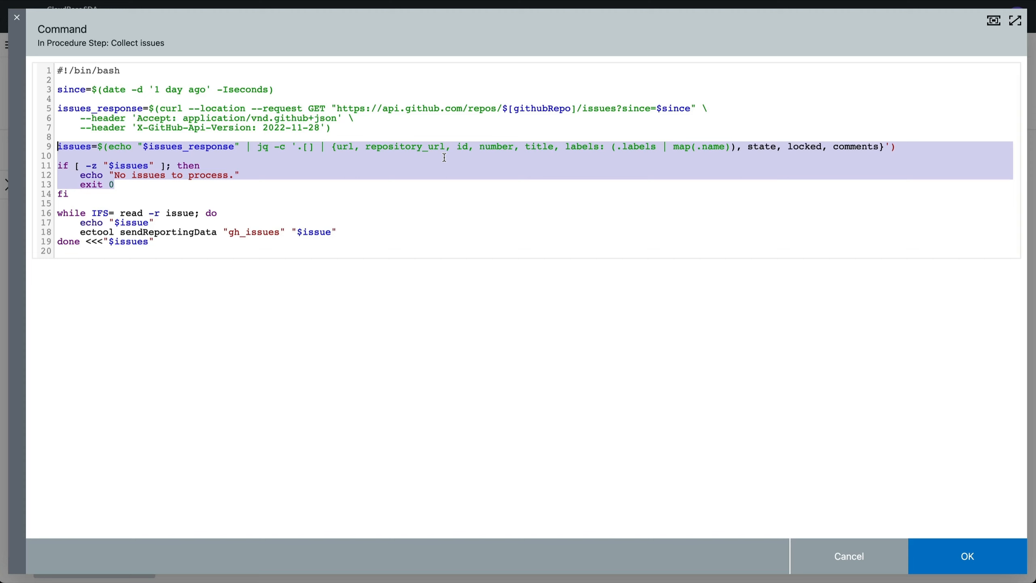
left_click_drag(216, 240, 54, 214)
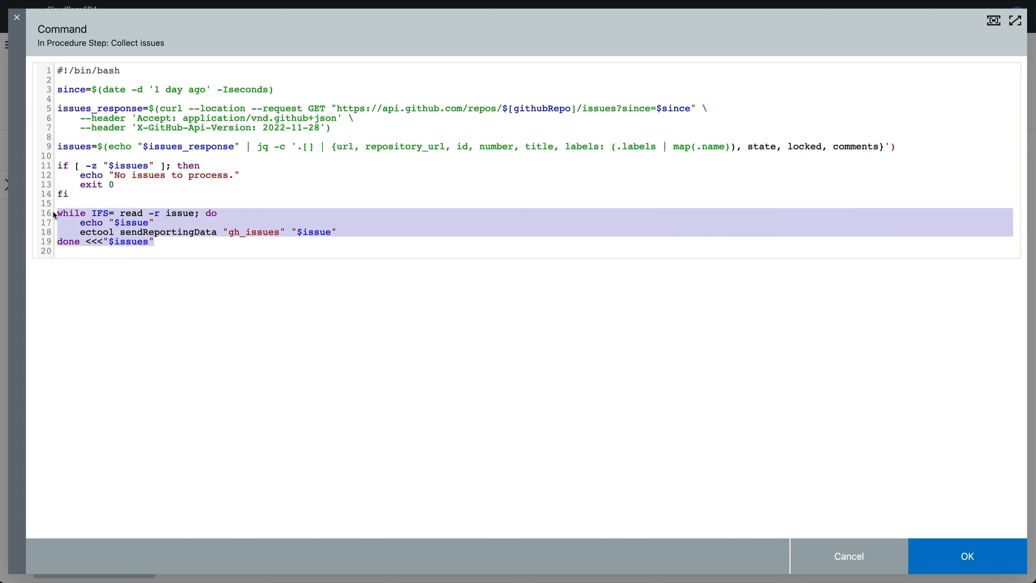
left_click(287, 229)
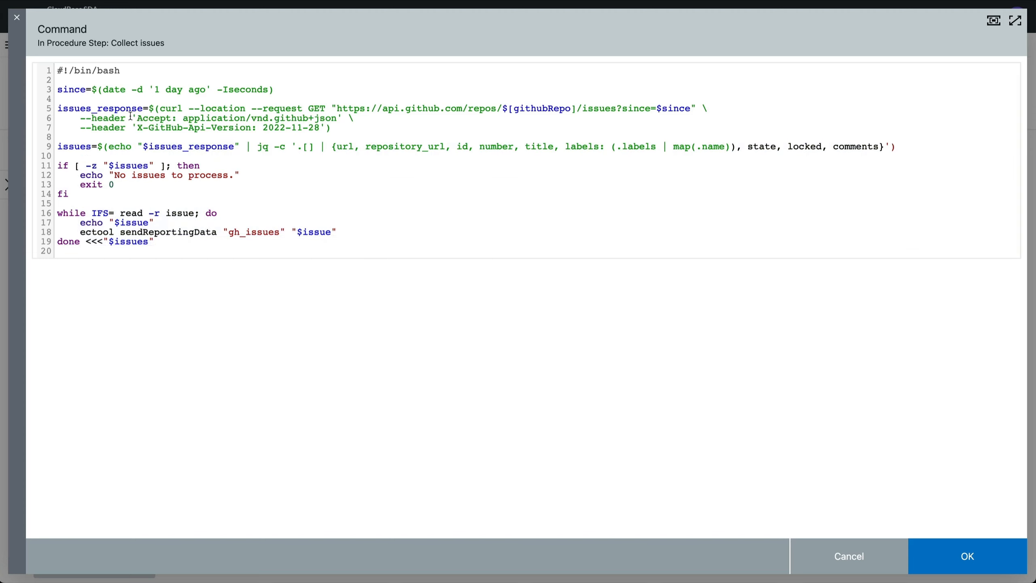
left_click_drag(478, 128, 168, 102)
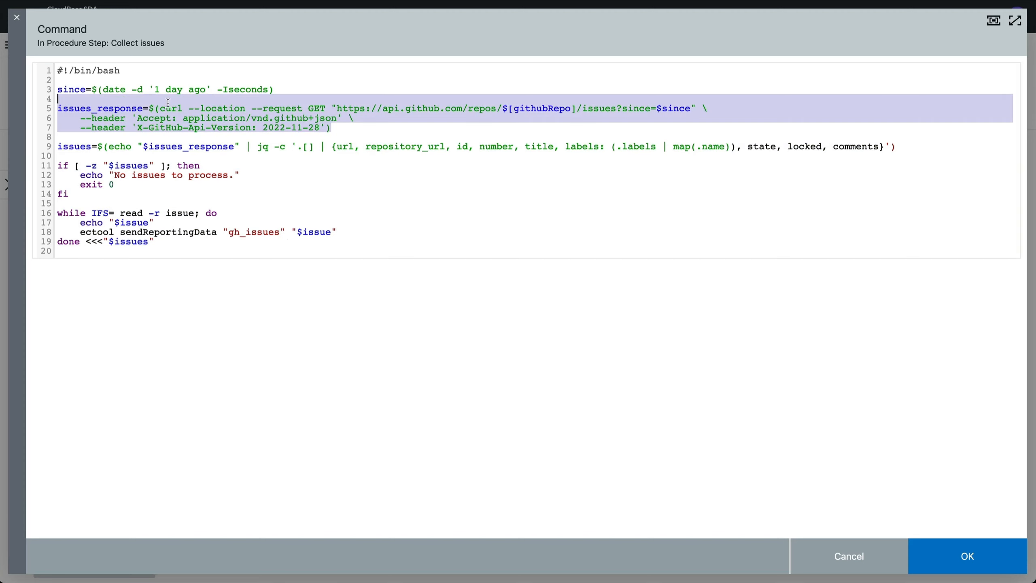
left_click(157, 107)
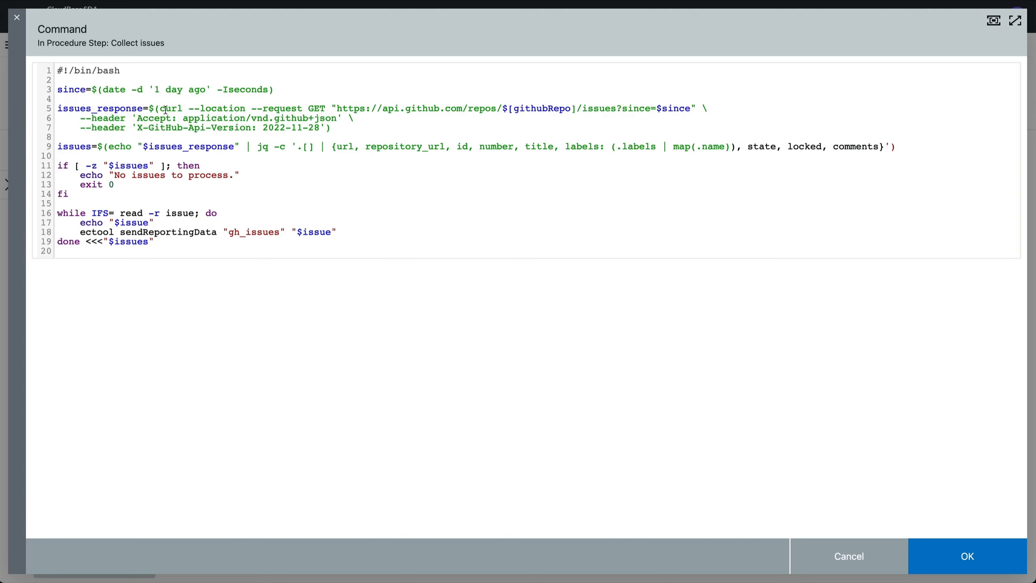
left_click_drag(163, 108, 334, 136)
left_click(335, 136)
left_click_drag(158, 241, 56, 213)
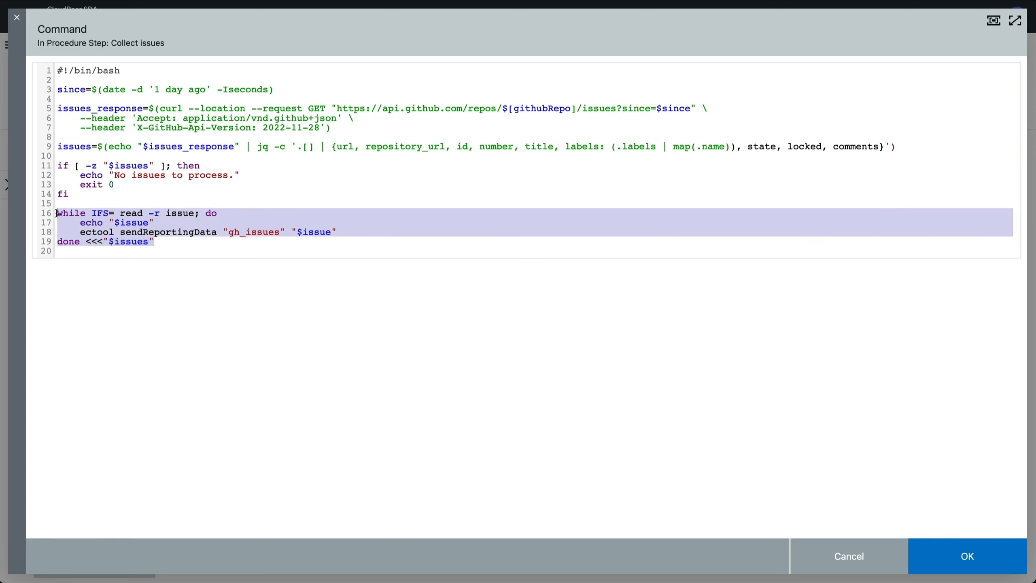
left_click(149, 240)
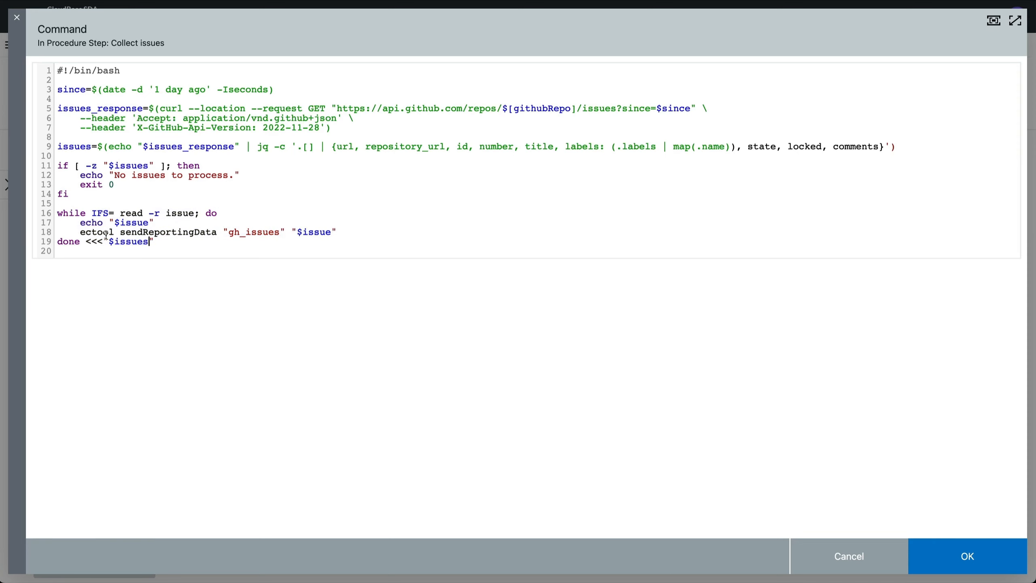